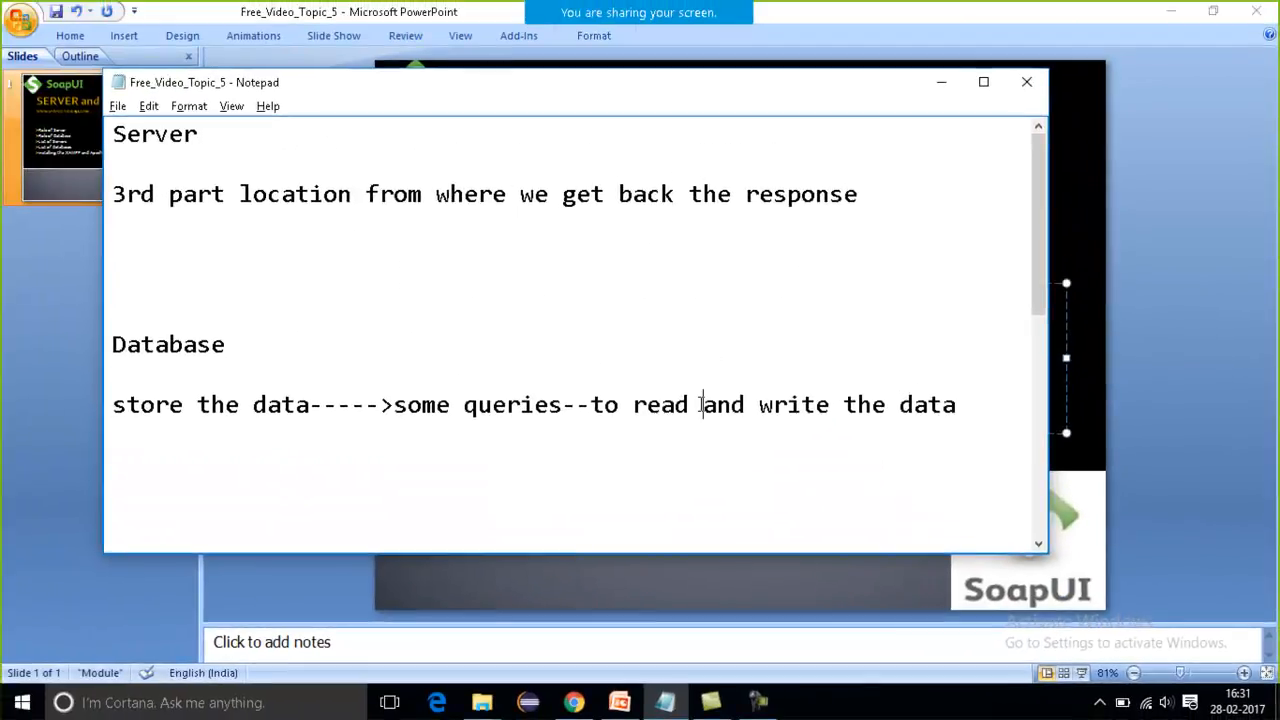
Insert "(retrive )" after the word "read" in the Database description.
{"action": "left_click", "coordinate": [701, 404]}
{"action": "type", "text": "()"}
{"action": "key", "text": "Left"}
{"action": "type", "text": "r"}
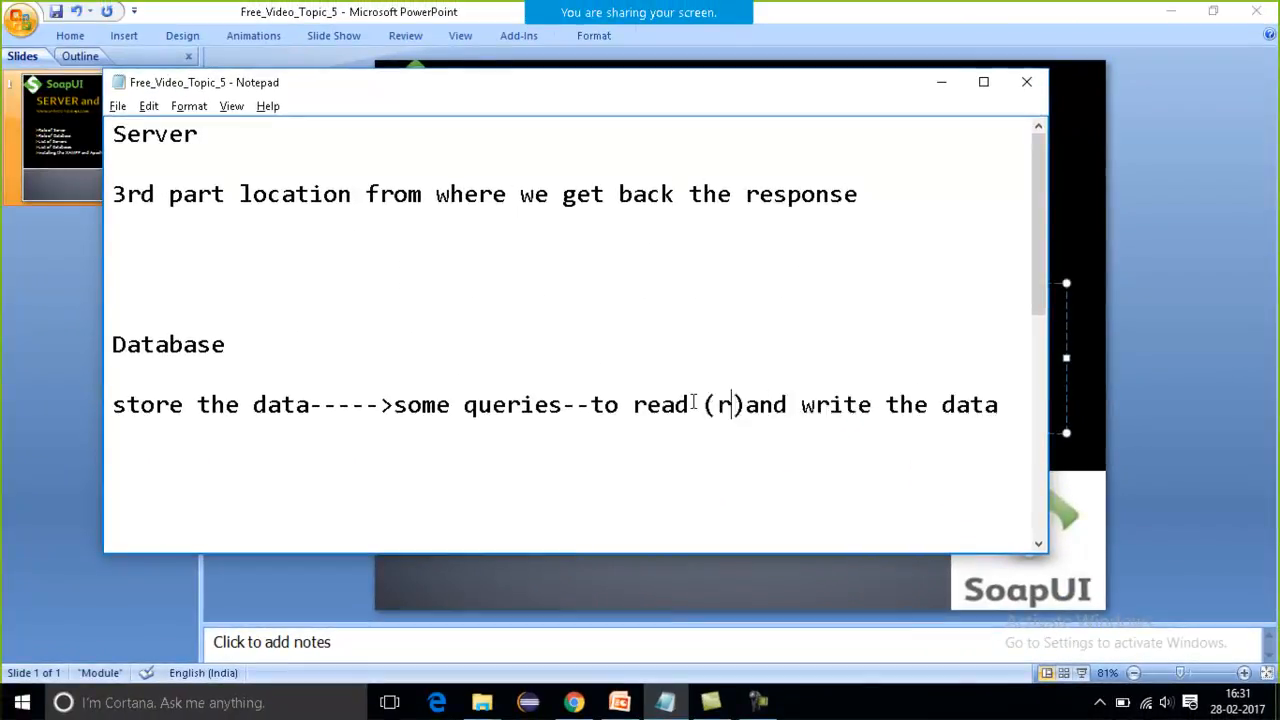
{"action": "type", "text": "etrive"}
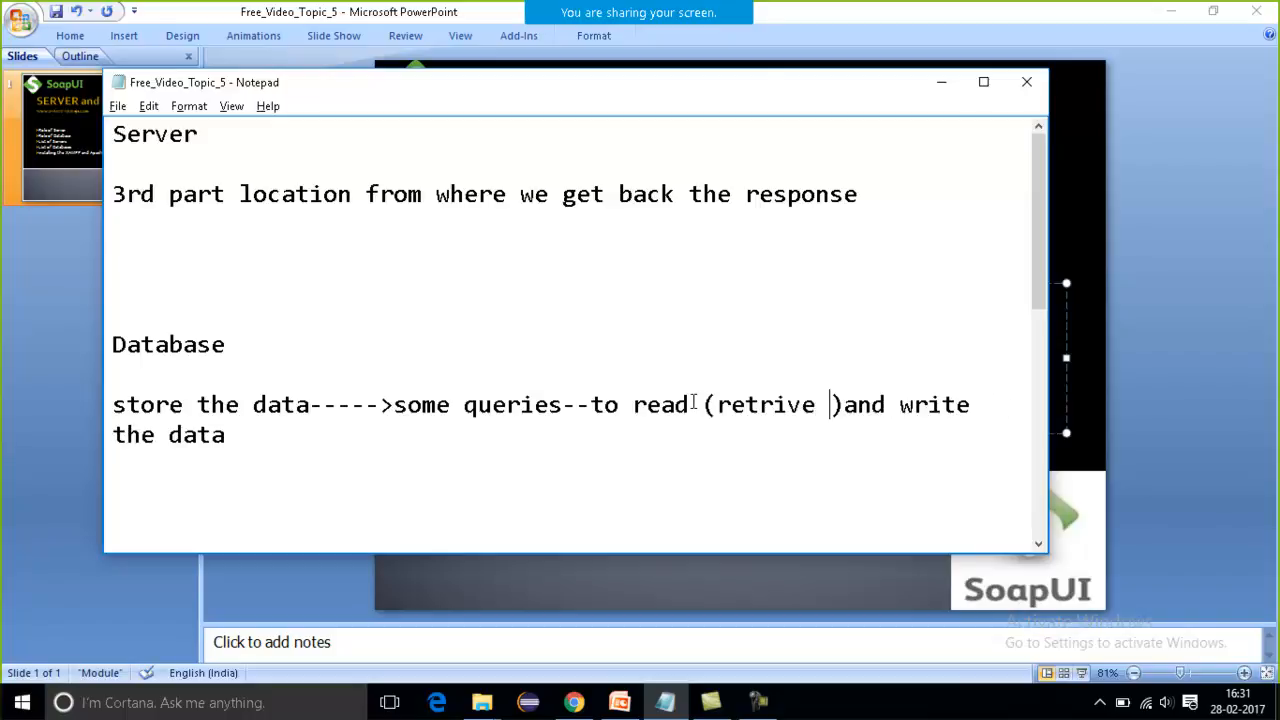
Examine the Database and Server descriptions in the notes, and the topic list on the PowerPoint slide.
{"action": "left_click_drag", "start_coordinate": [113, 404], "coordinate": [419, 515]}
{"action": "left_click", "coordinate": [326, 370]}
{"action": "left_click_drag", "start_coordinate": [236, 348], "coordinate": [126, 320]}
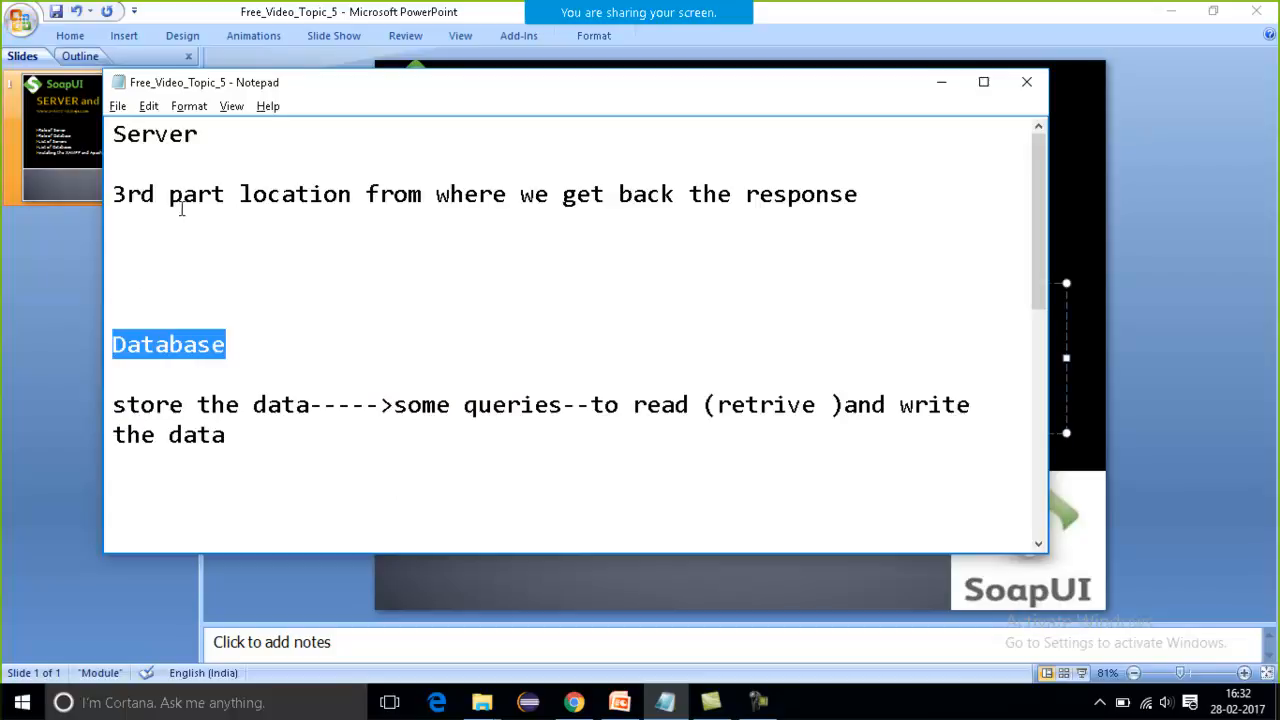
{"action": "left_click_drag", "start_coordinate": [147, 190], "coordinate": [113, 163]}
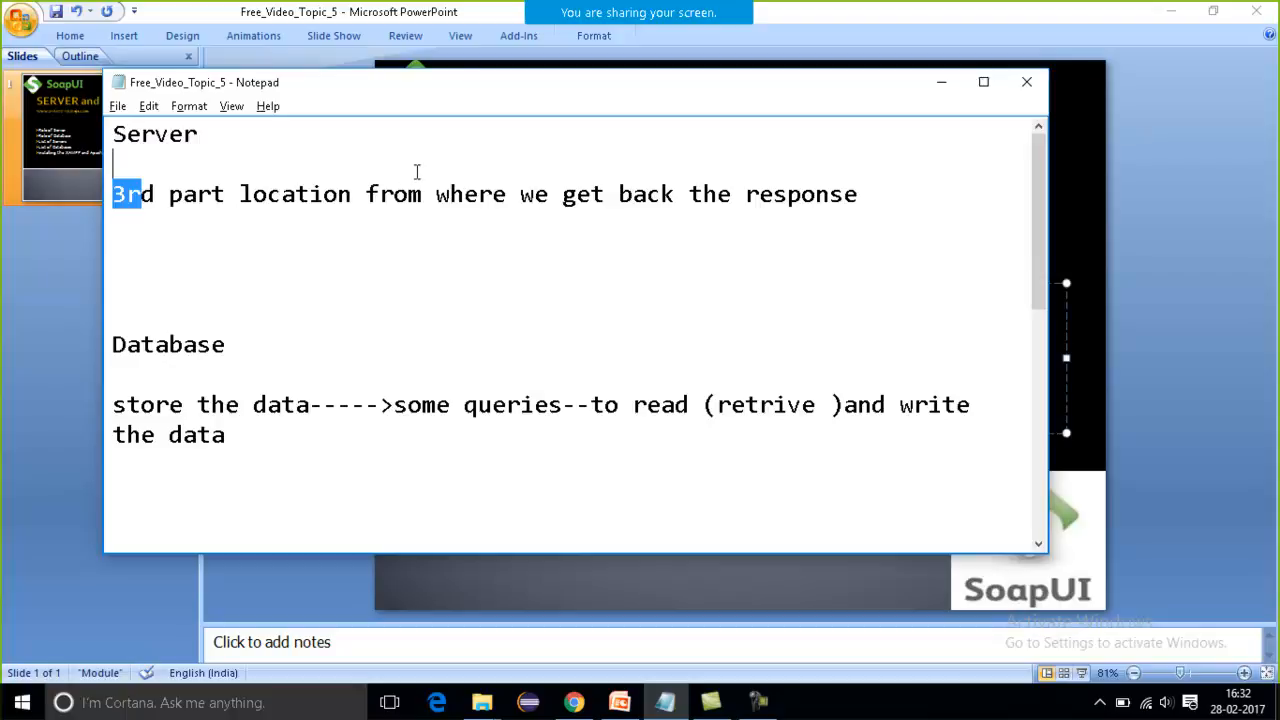
{"action": "left_click_drag", "start_coordinate": [864, 194], "coordinate": [657, 171]}
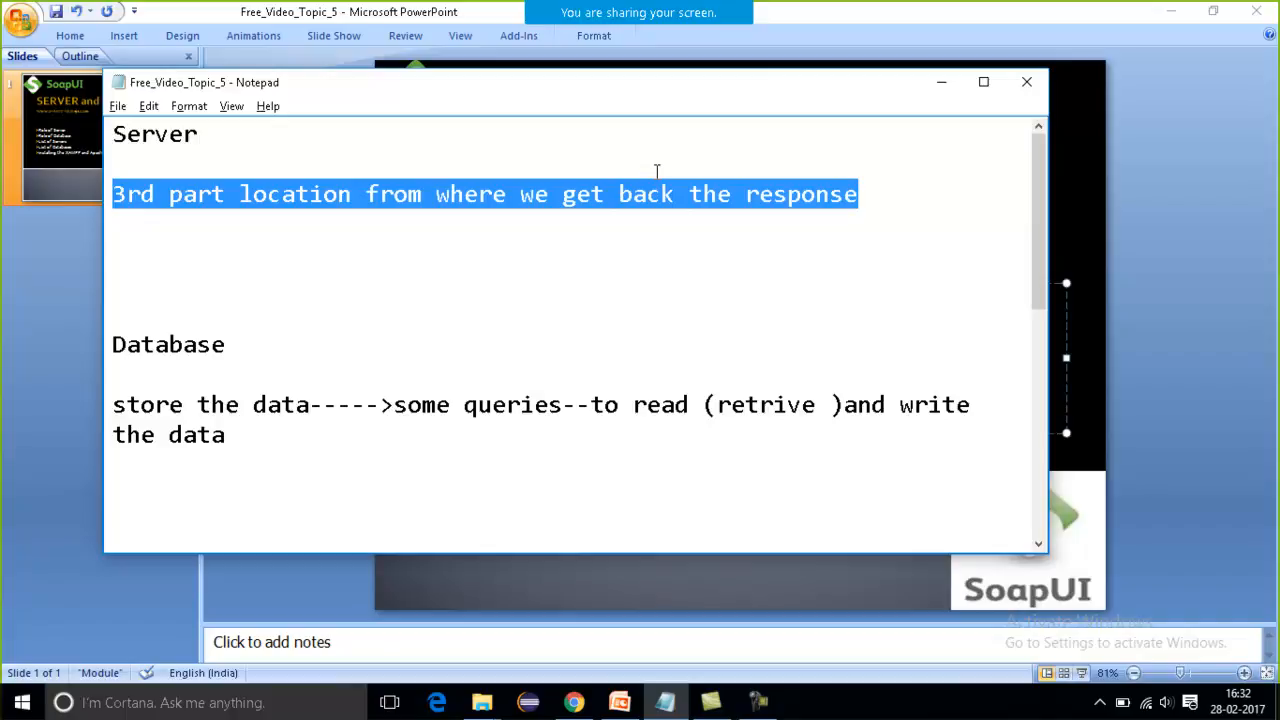
{"action": "left_click", "coordinate": [666, 198]}
{"action": "left_click", "coordinate": [1074, 200]}
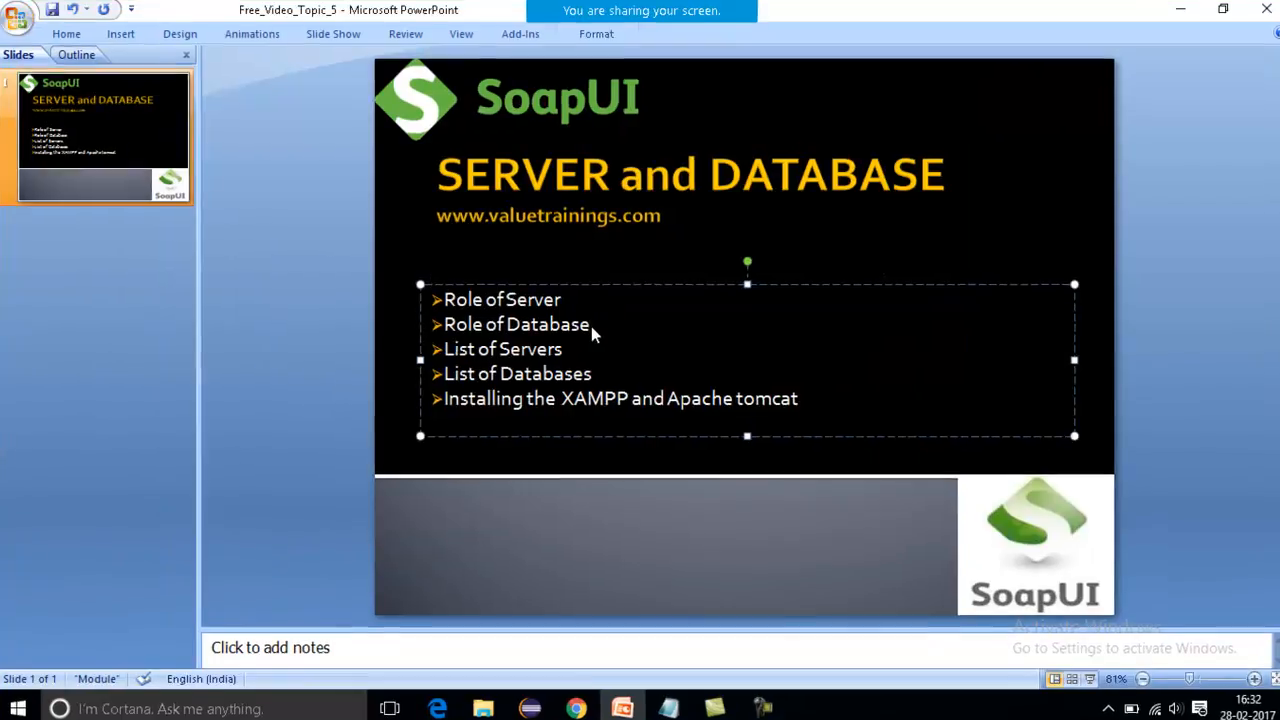
{"action": "triple_click", "coordinate": [591, 326]}
Switch back to the Notepad notes and examine the entries under List of Servers.
{"action": "key", "text": "alt+Tab"}
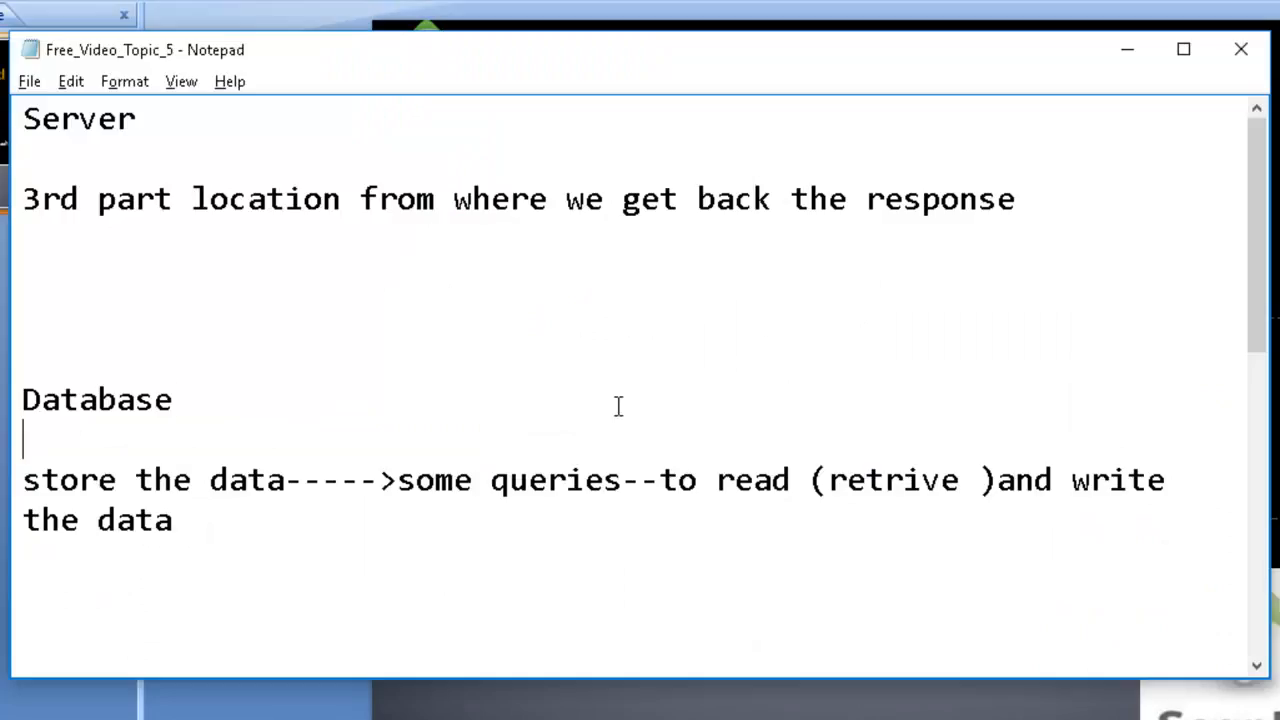
{"action": "key", "text": "Down"}
{"action": "key", "text": "Down"}
{"action": "key", "text": "Down"}
{"action": "key", "text": "Down"}
{"action": "key", "text": "Down"}
{"action": "key", "text": "Down"}
{"action": "key", "text": "Down"}
{"action": "key", "text": "Down"}
{"action": "key", "text": "Down"}
{"action": "key", "text": "Down"}
{"action": "key", "text": "Down"}
{"action": "key", "text": "Down"}
{"action": "key", "text": "Down"}
{"action": "key", "text": "Down"}
{"action": "key", "text": "Down"}
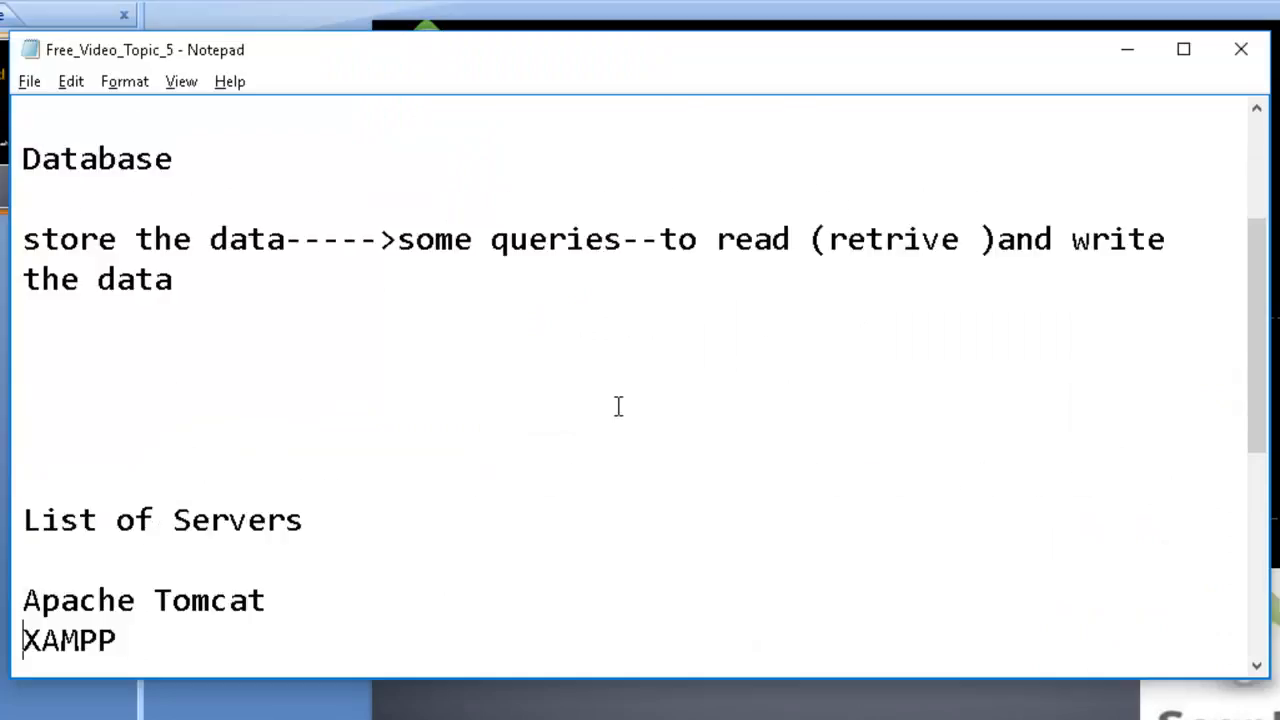
{"action": "left_click", "coordinate": [206, 669]}
{"action": "left_click", "coordinate": [178, 586]}
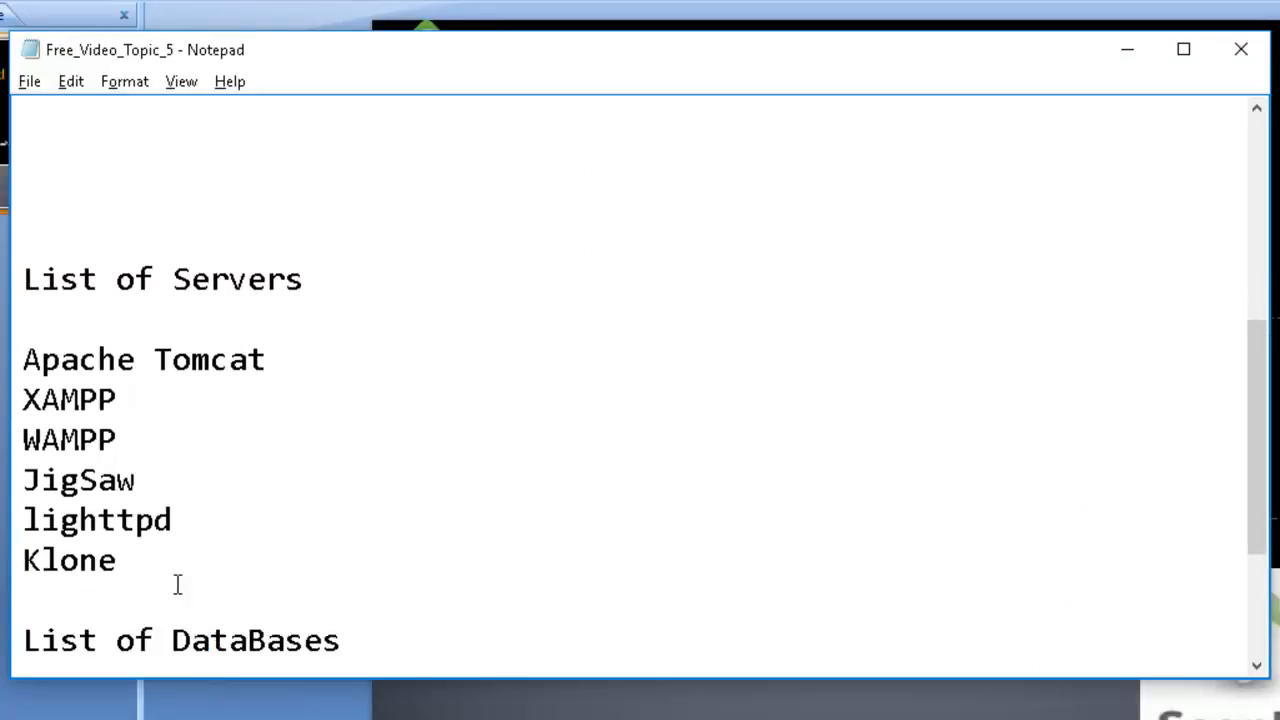
{"action": "key", "text": "shift+Down"}
{"action": "key", "text": "shift+Down"}
{"action": "key", "text": "shift+Down"}
{"action": "key", "text": "shift+Down"}
{"action": "key", "text": "shift+Down"}
{"action": "key", "text": "shift+Down"}
{"action": "key", "text": "shift+Down"}
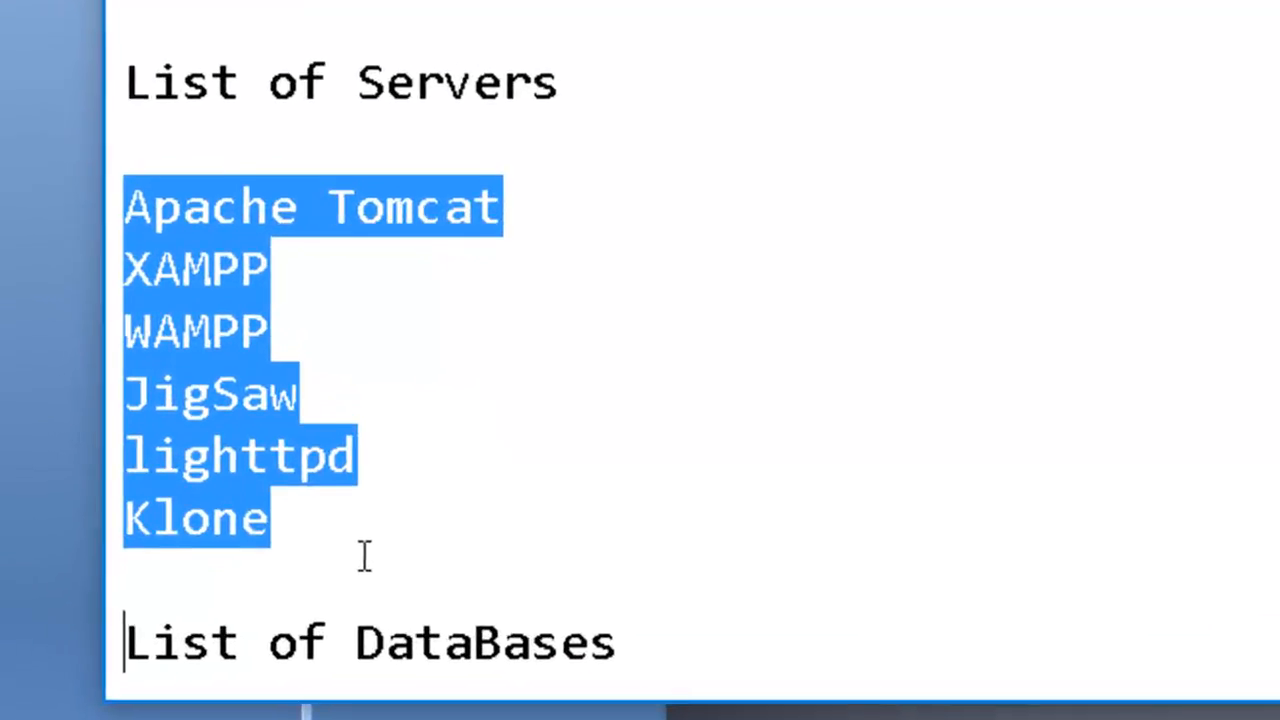
{"action": "left_click", "coordinate": [368, 546]}
Append "--localhost:8080" to the Apache Tomcat entry in the List of Servers.
{"action": "left_click", "coordinate": [574, 180]}
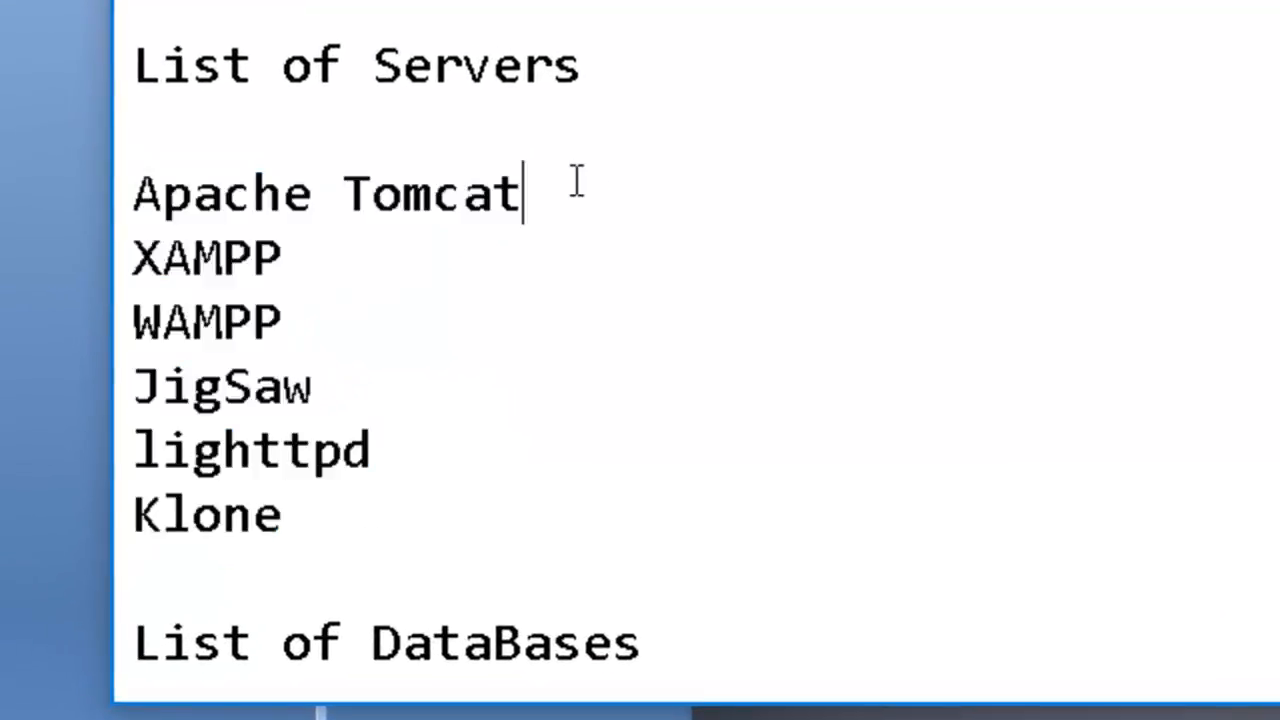
{"action": "key", "text": "shift+Up"}
{"action": "left_click", "coordinate": [276, 195]}
{"action": "left_click_drag", "start_coordinate": [135, 193], "coordinate": [603, 248]}
{"action": "left_click", "coordinate": [568, 215]}
{"action": "type", "text": "--localhost"}
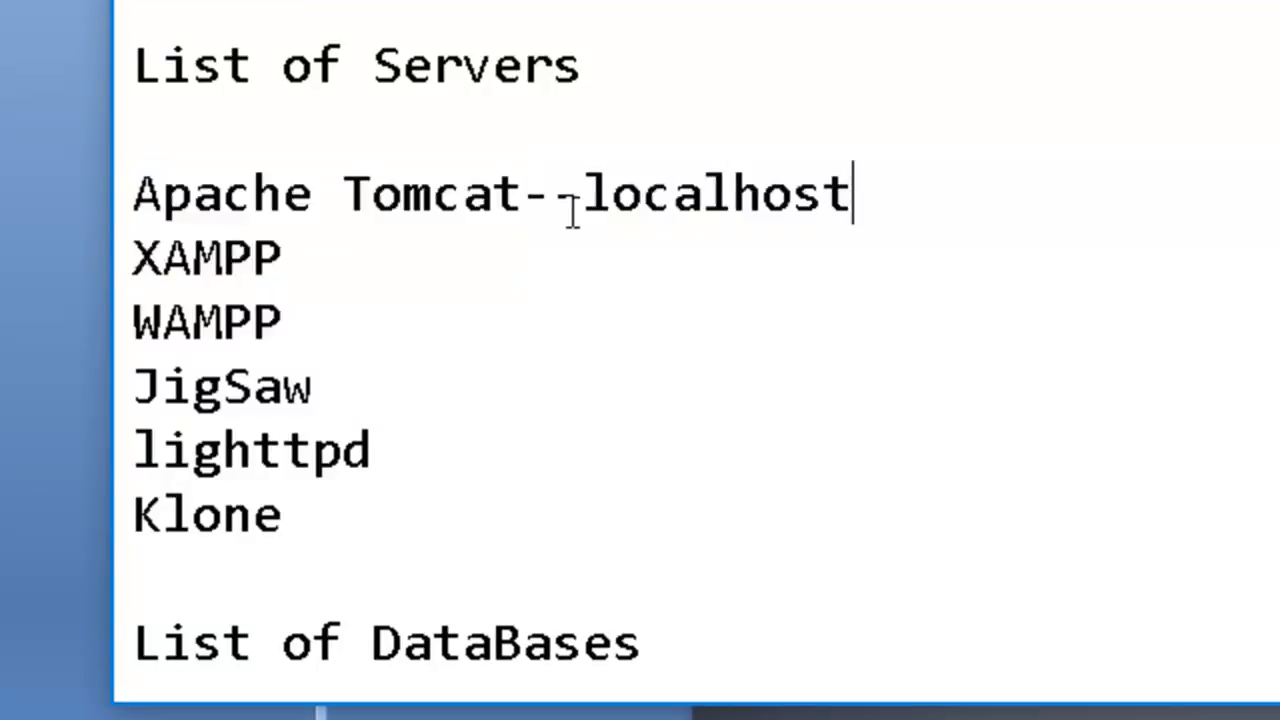
{"action": "type", "text": ":8080"}
Highlight the port ":8080" and the host name "localhost" in the Apache Tomcat entry.
{"action": "key", "text": "shift+Left"}
{"action": "key", "text": "shift+Left"}
{"action": "key", "text": "shift+Left"}
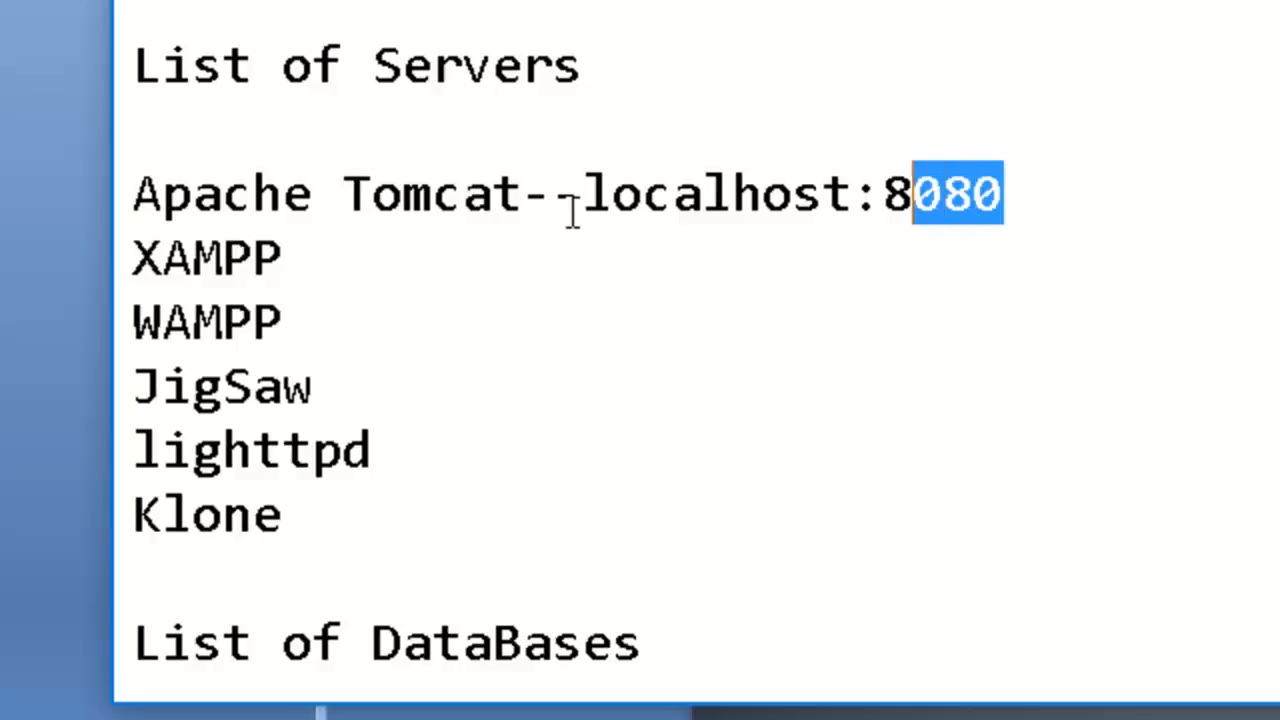
{"action": "key", "text": "shift+Left"}
{"action": "key", "text": "shift+Left"}
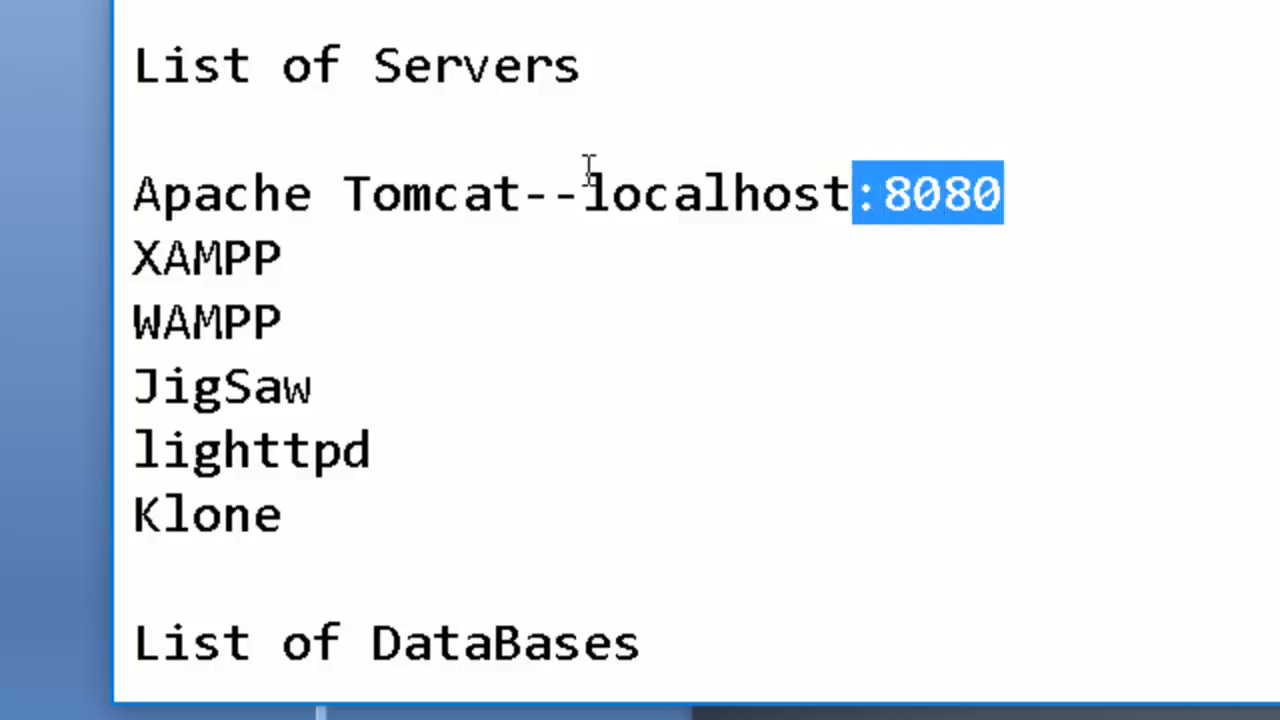
{"action": "left_click_drag", "start_coordinate": [846, 194], "coordinate": [592, 190]}
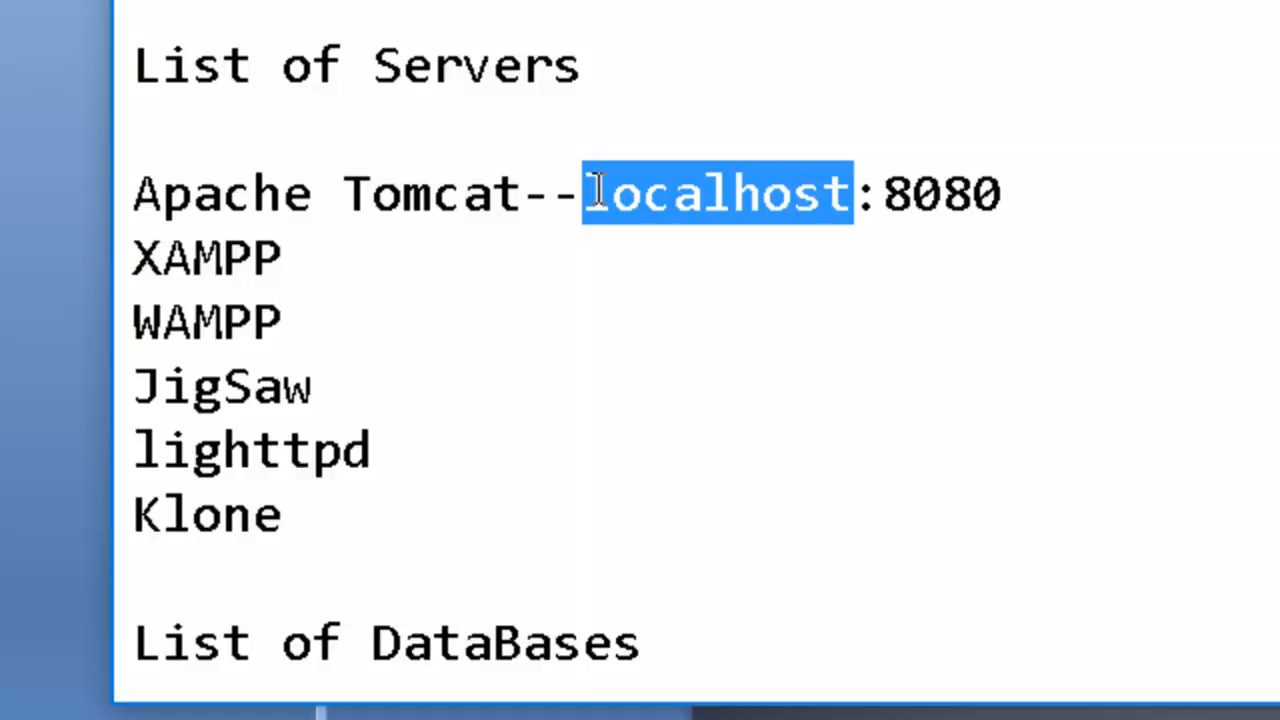
Append the arrow "--->" to the XAMPP entry in the List of Servers.
{"action": "left_click_drag", "start_coordinate": [316, 256], "coordinate": [143, 262]}
{"action": "left_click", "coordinate": [331, 262]}
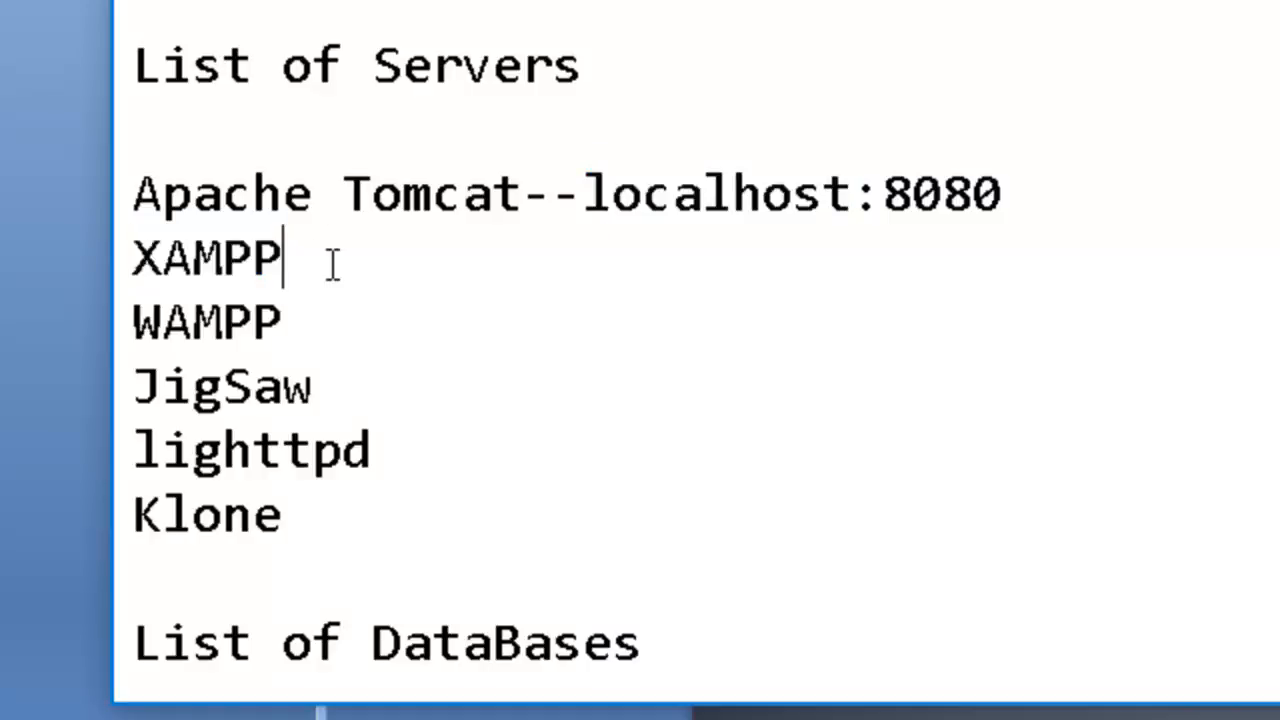
{"action": "type", "text": "-->"}
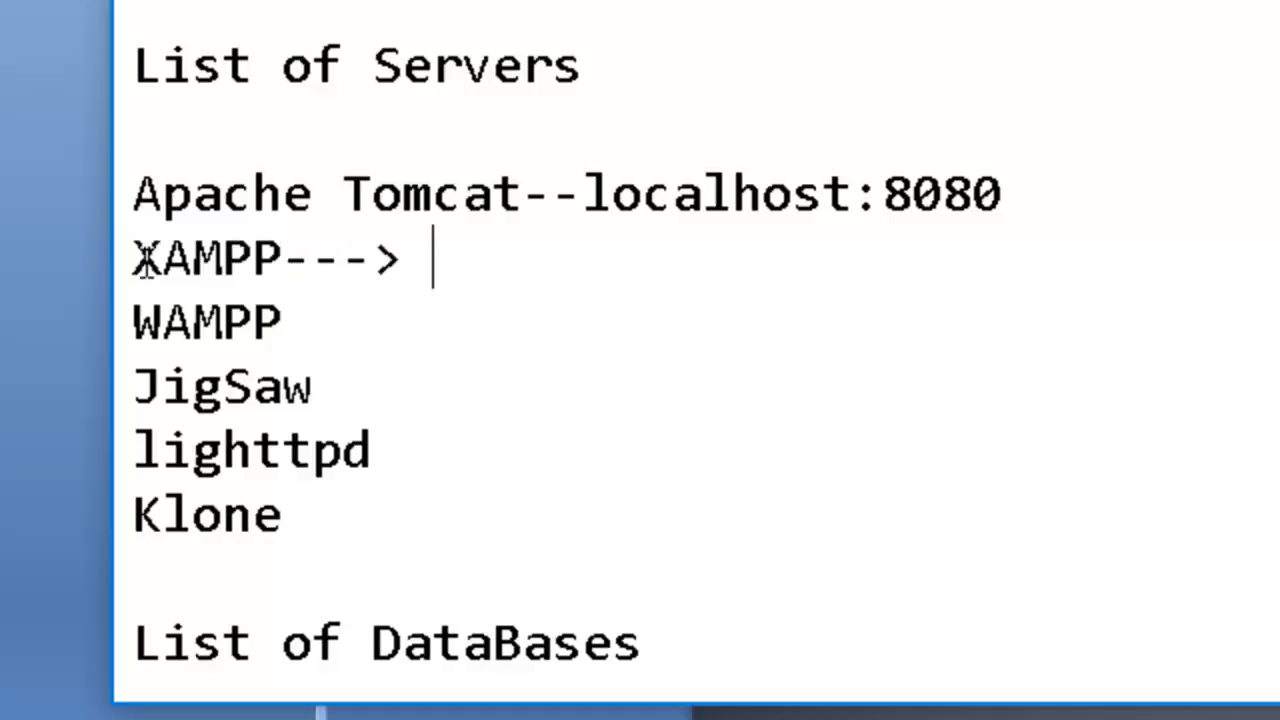
Examine the individual letters of the XAMPP acronym by highlighting them in turn.
{"action": "left_click_drag", "start_coordinate": [283, 256], "coordinate": [152, 245]}
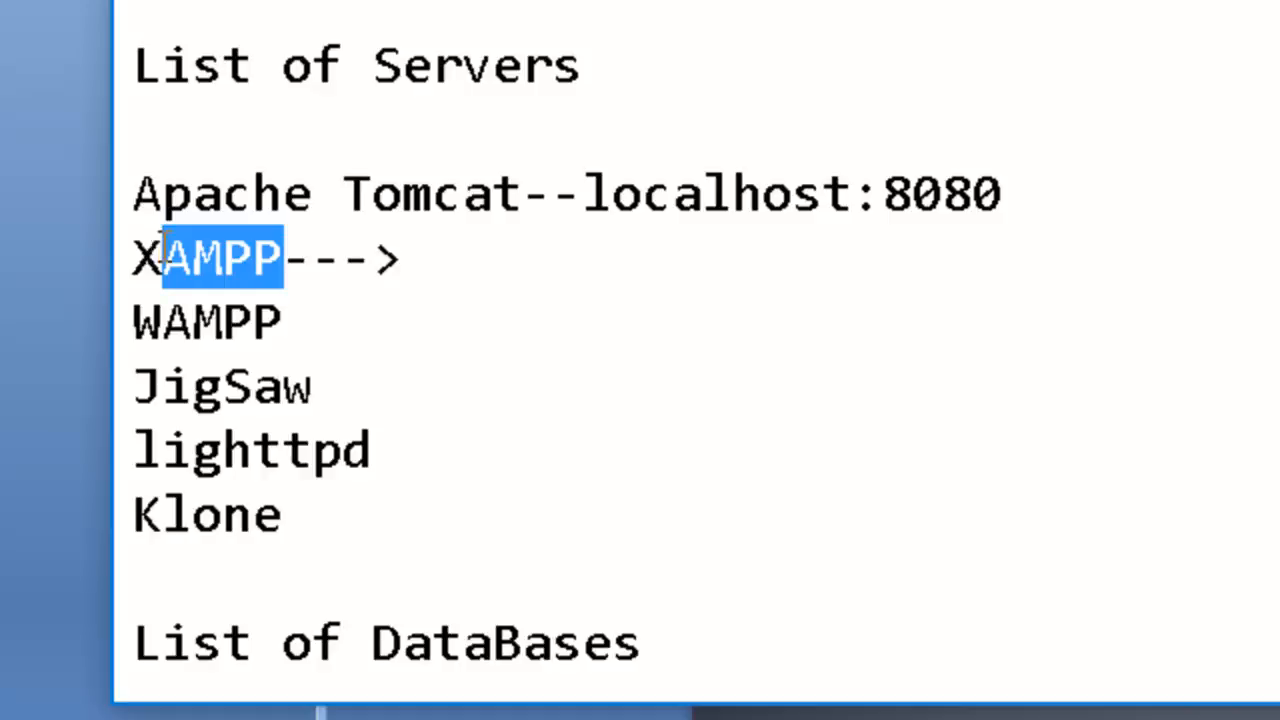
{"action": "left_click", "coordinate": [134, 250]}
{"action": "left_click_drag", "start_coordinate": [282, 256], "coordinate": [193, 258]}
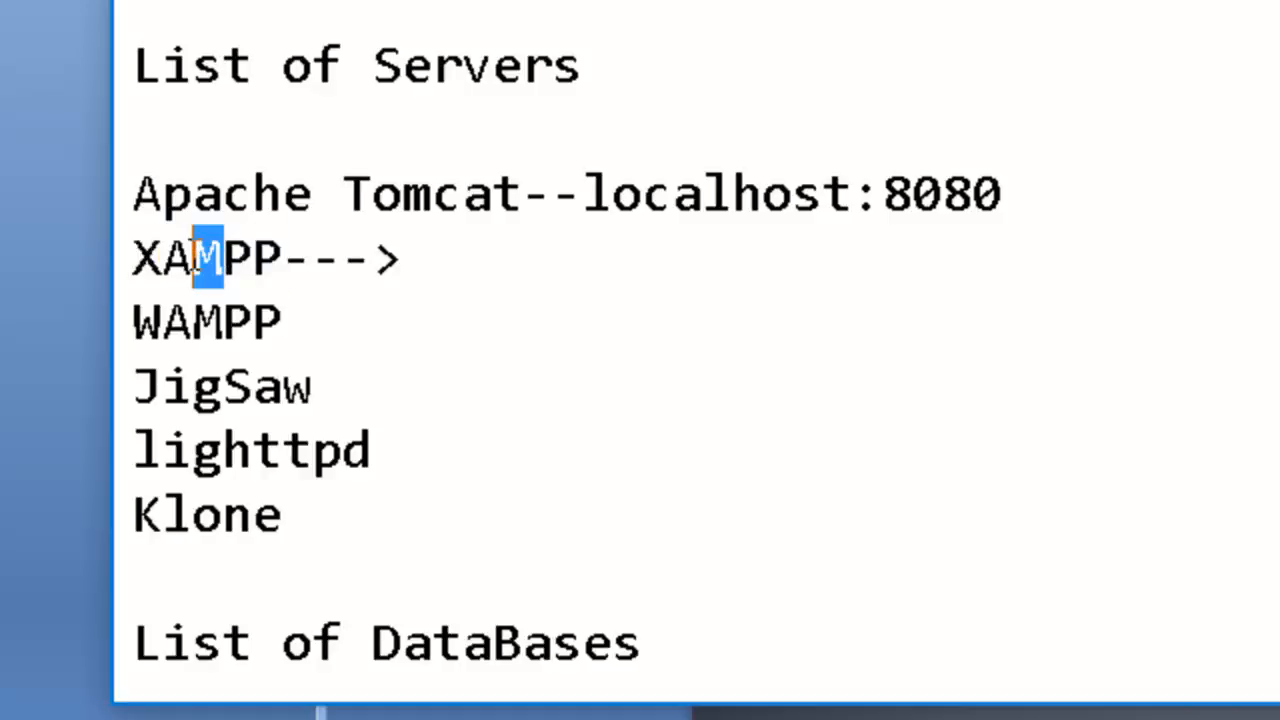
{"action": "left_click", "coordinate": [180, 250]}
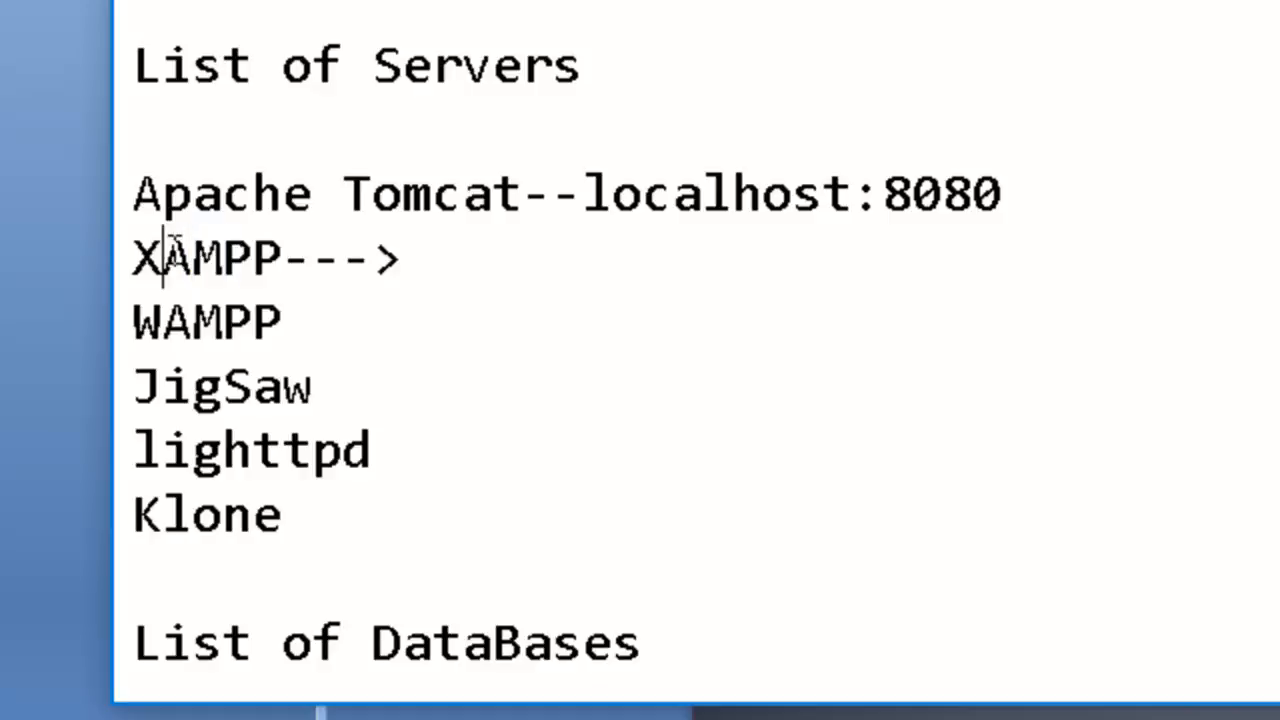
{"action": "mouse_move", "coordinate": [131, 251]}
{"action": "left_mouse_down"}
{"action": "mouse_move", "coordinate": [196, 258]}
{"action": "mouse_move", "coordinate": [147, 258]}
{"action": "left_mouse_up"}
{"action": "left_click", "coordinate": [136, 258]}
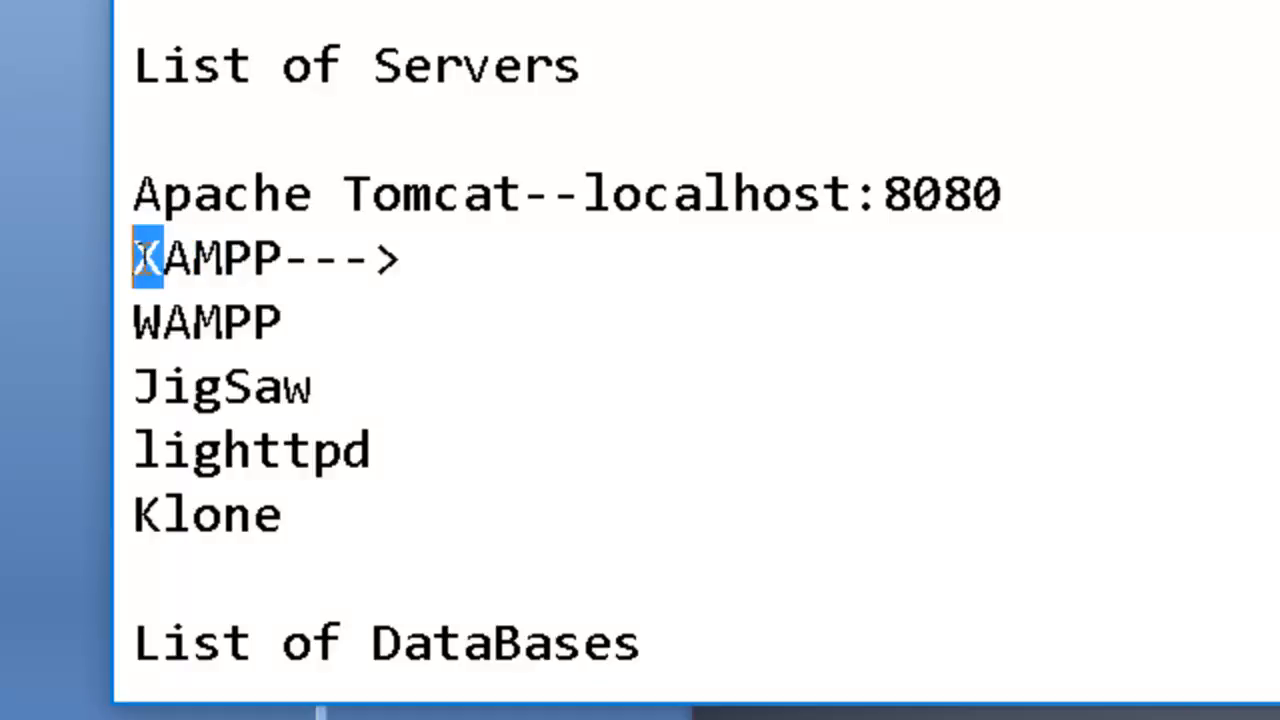
{"action": "double_click", "coordinate": [148, 258]}
{"action": "left_click", "coordinate": [187, 258]}
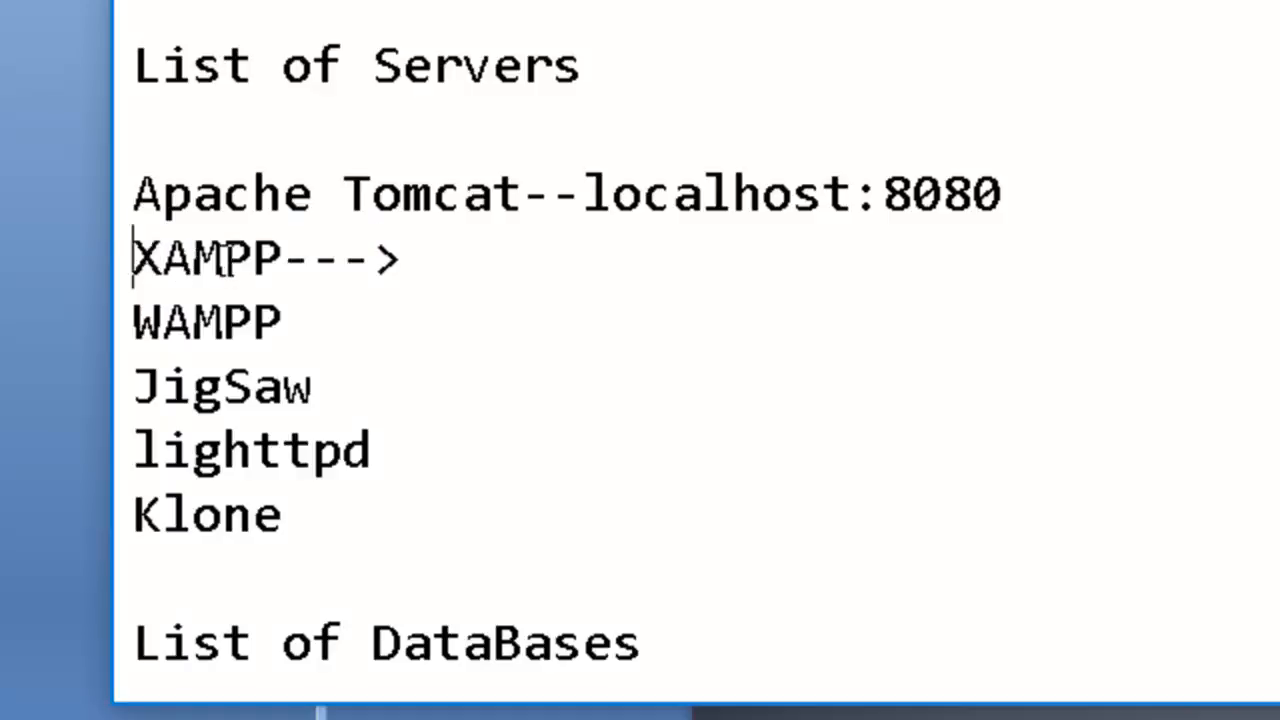
{"action": "left_click_drag", "start_coordinate": [222, 258], "coordinate": [202, 260]}
{"action": "left_click_drag", "start_coordinate": [287, 258], "coordinate": [224, 258]}
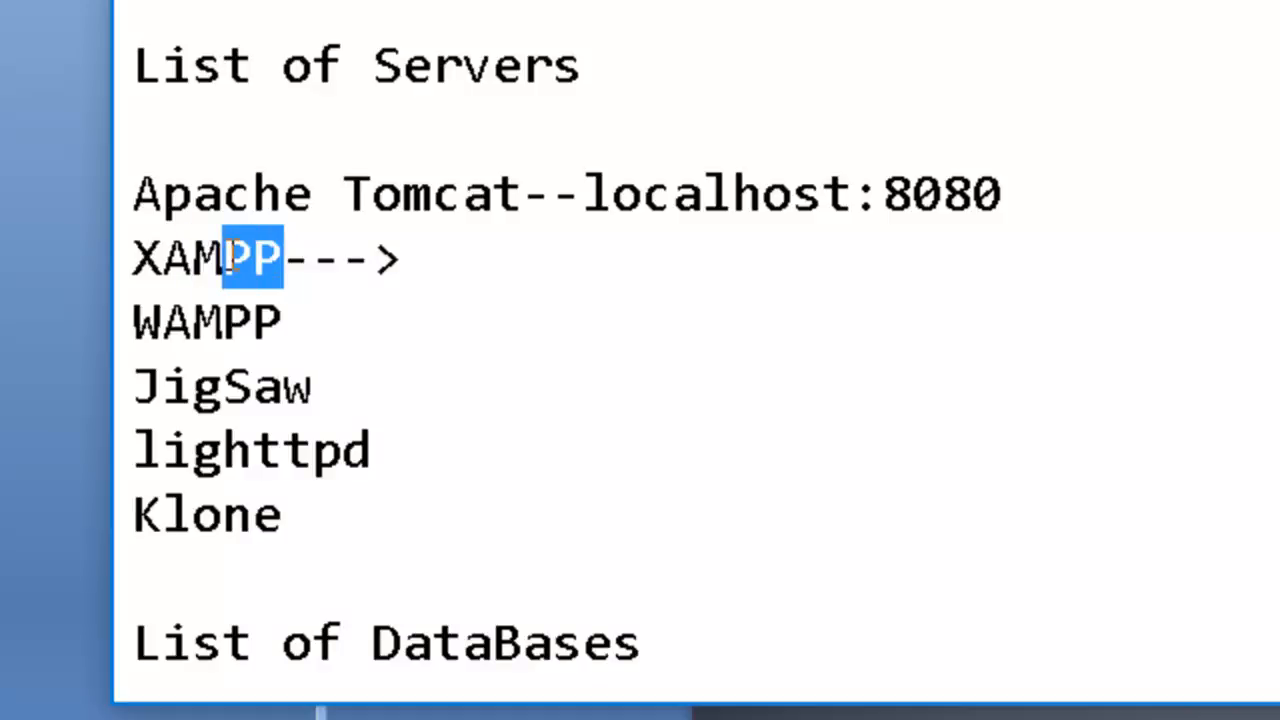
Append the arrow "--->" to the WAMPP entry and highlight its letter W.
{"action": "left_click", "coordinate": [293, 323]}
{"action": "type", "text": "--->"}
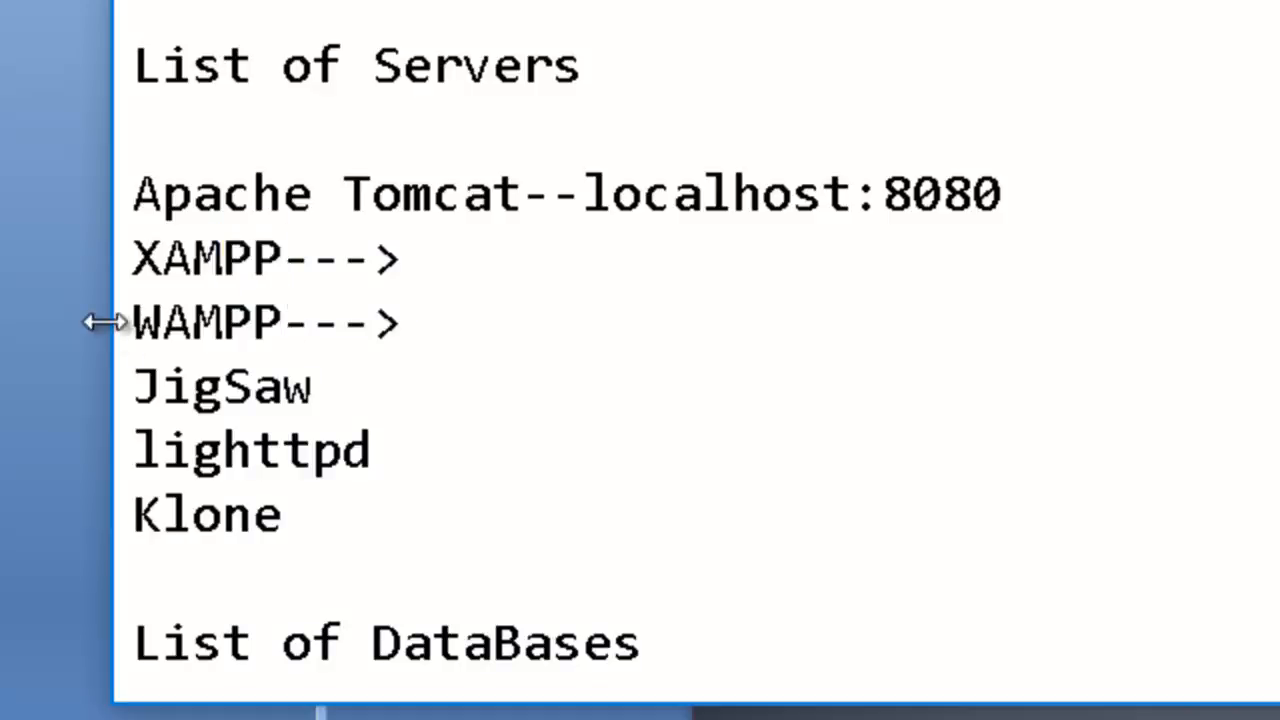
{"action": "left_click_drag", "start_coordinate": [163, 323], "coordinate": [136, 323]}
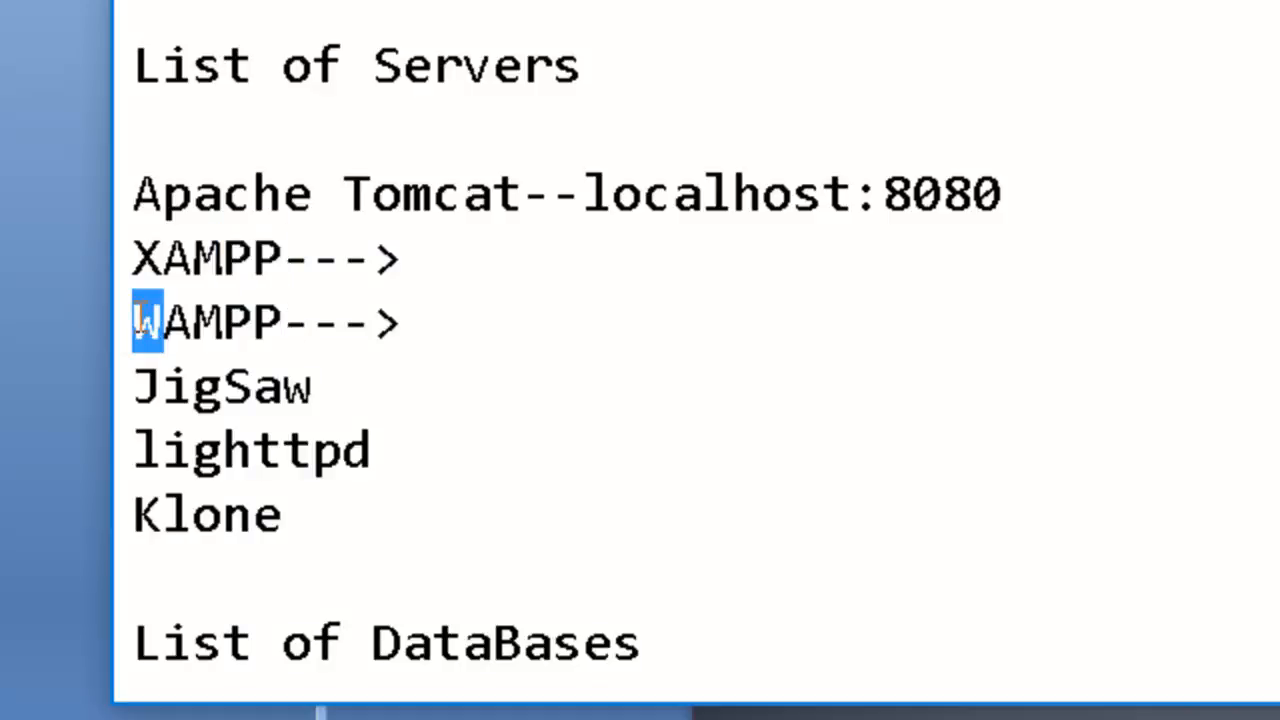
Highlight the JigSaw, lighttpd and Klone entries as a group, and the Apache Tomcat and XAMPP entries as another.
{"action": "left_click", "coordinate": [223, 385]}
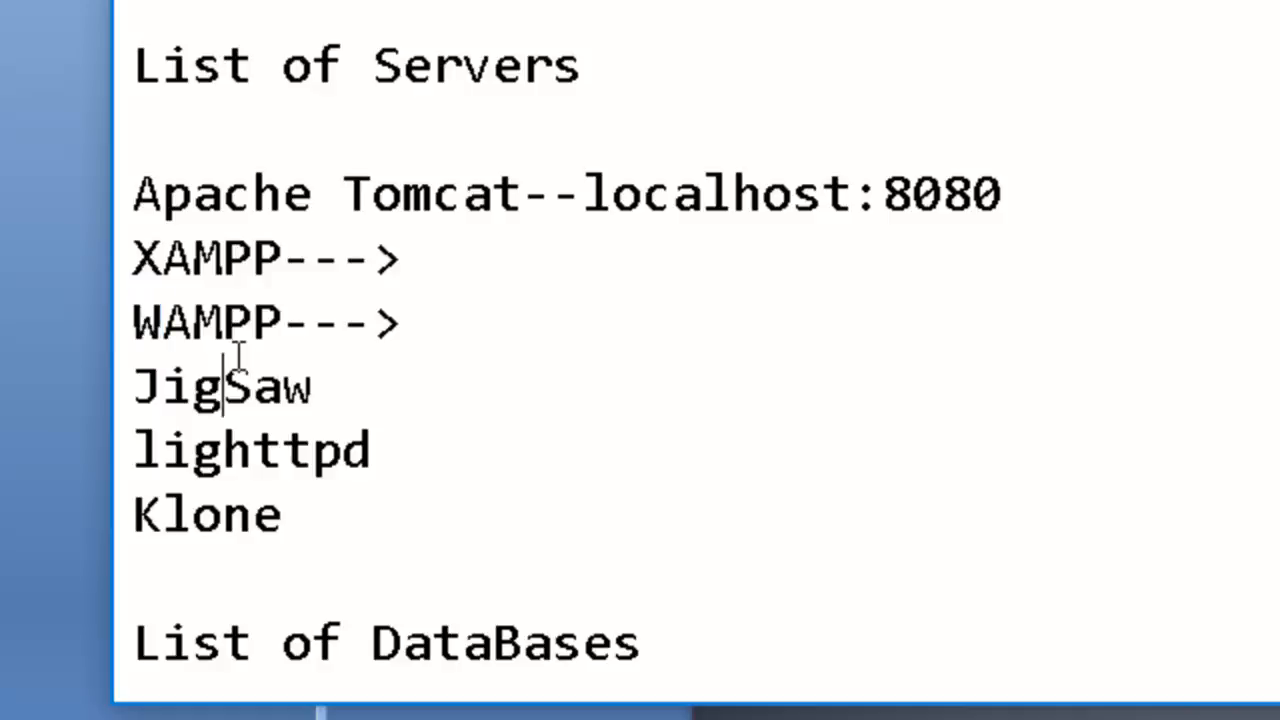
{"action": "key", "text": "Down"}
{"action": "key", "text": "Down"}
{"action": "key", "text": "Left"}
{"action": "key", "text": "Left"}
{"action": "key", "text": "Left"}
{"action": "key", "text": "Up"}
{"action": "key", "text": "shift+Down"}
{"action": "key", "text": "shift+Down"}
{"action": "key", "text": "shift+Down"}
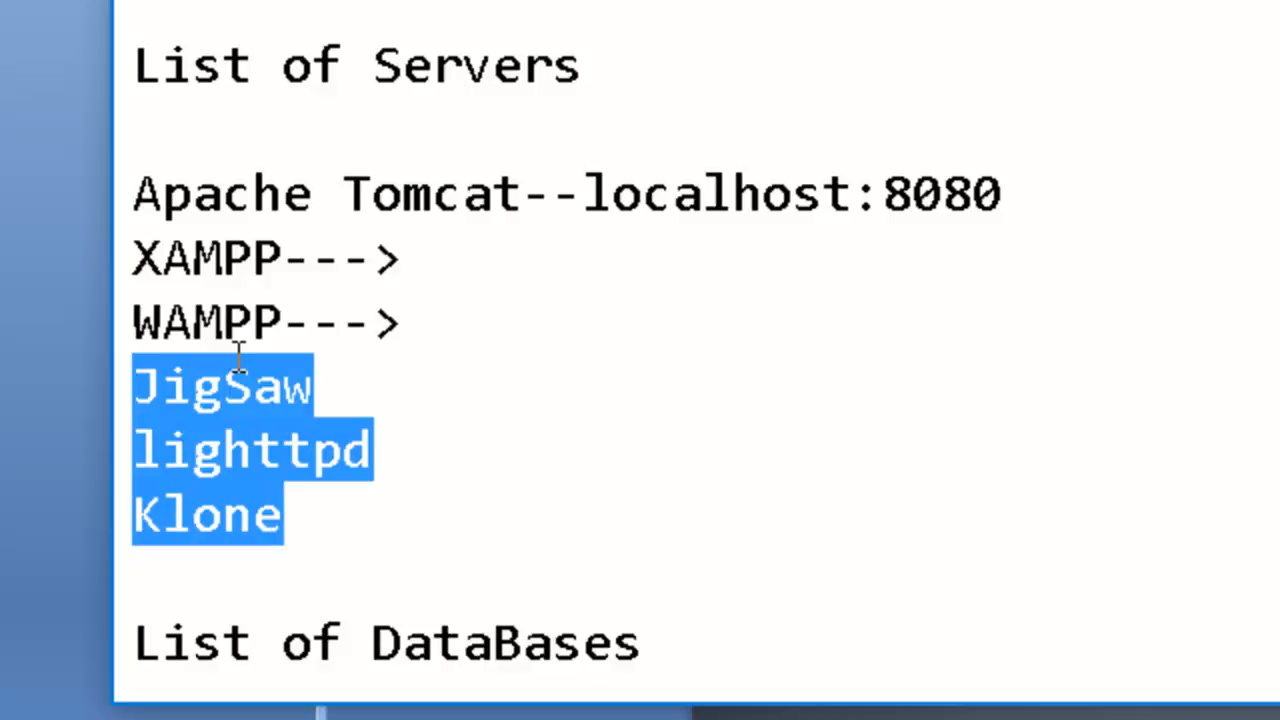
{"action": "left_click_drag", "start_coordinate": [420, 243], "coordinate": [134, 130]}
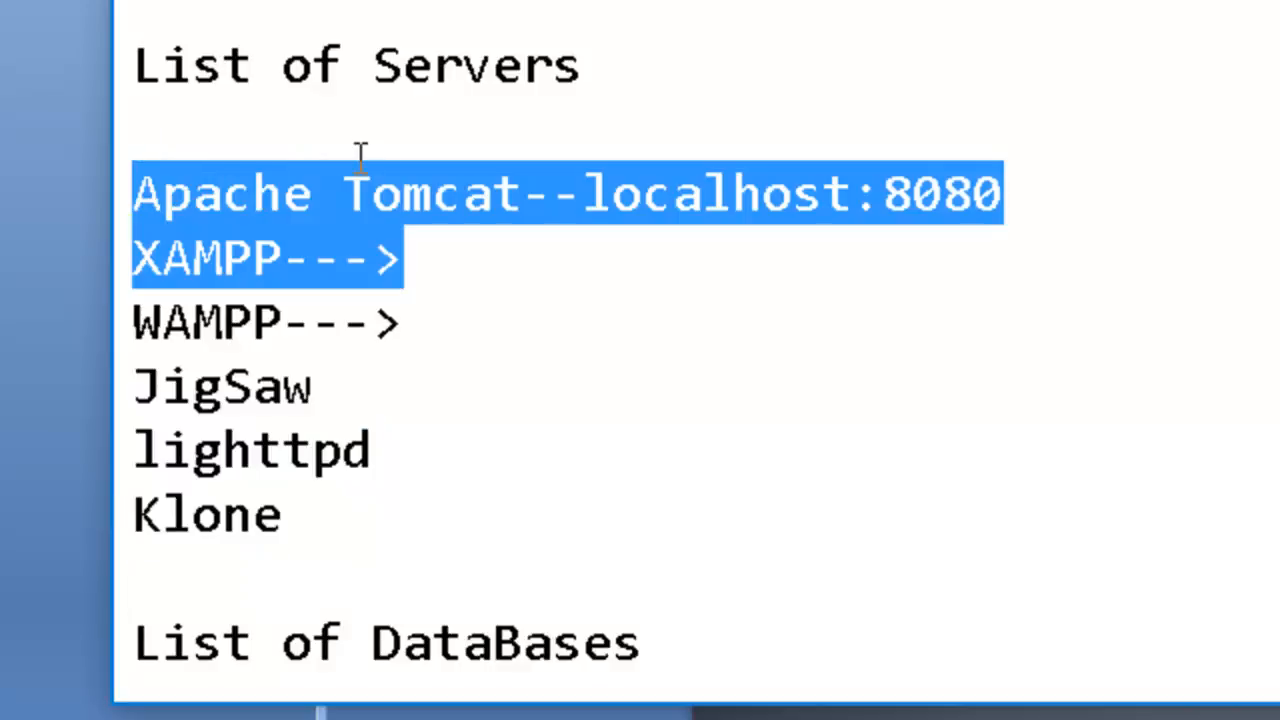
Examine the entries under List of DataBases, highlighting the whole list and the MySql entry.
{"action": "left_click", "coordinate": [403, 190]}
{"action": "key", "text": "Down"}
{"action": "key", "text": "Down"}
{"action": "key", "text": "Down"}
{"action": "key", "text": "Down"}
{"action": "key", "text": "Down"}
{"action": "key", "text": "Down"}
{"action": "key", "text": "Down"}
{"action": "key", "text": "Down"}
{"action": "key", "text": "Down"}
{"action": "key", "text": "Down"}
{"action": "key", "text": "Down"}
{"action": "key", "text": "Down"}
{"action": "key", "text": "Down"}
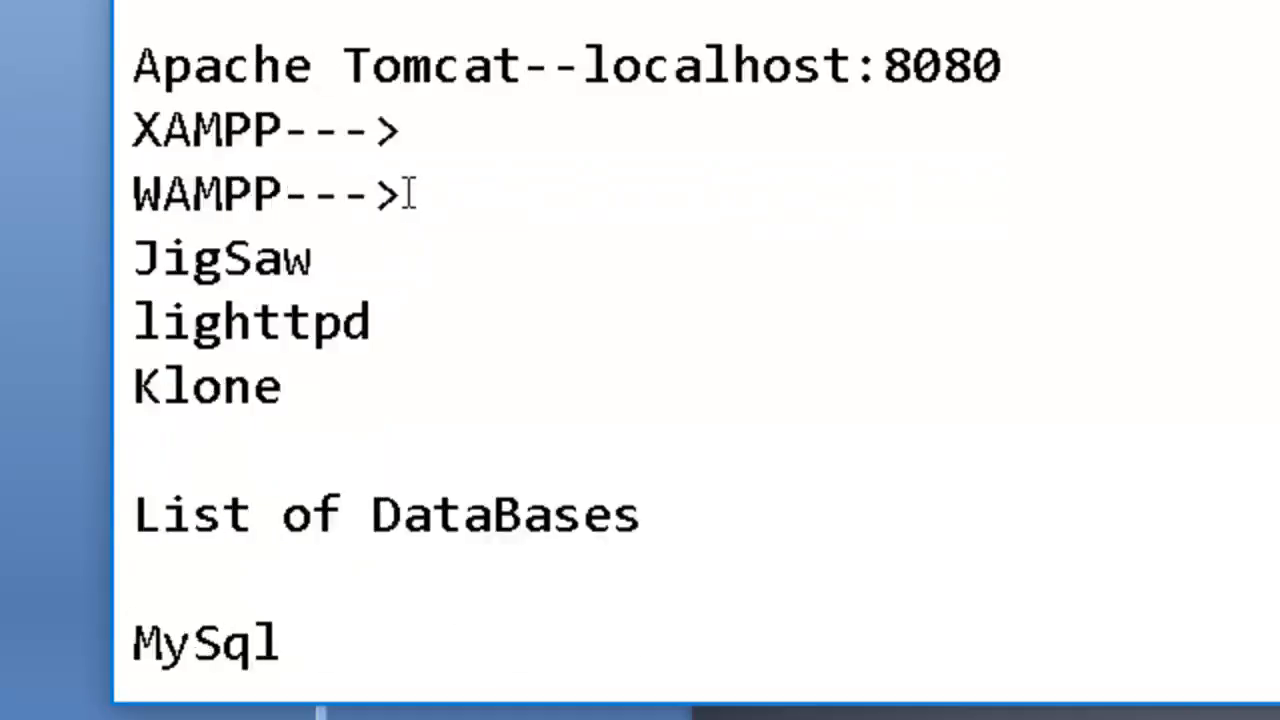
{"action": "left_click_drag", "start_coordinate": [378, 657], "coordinate": [140, 314]}
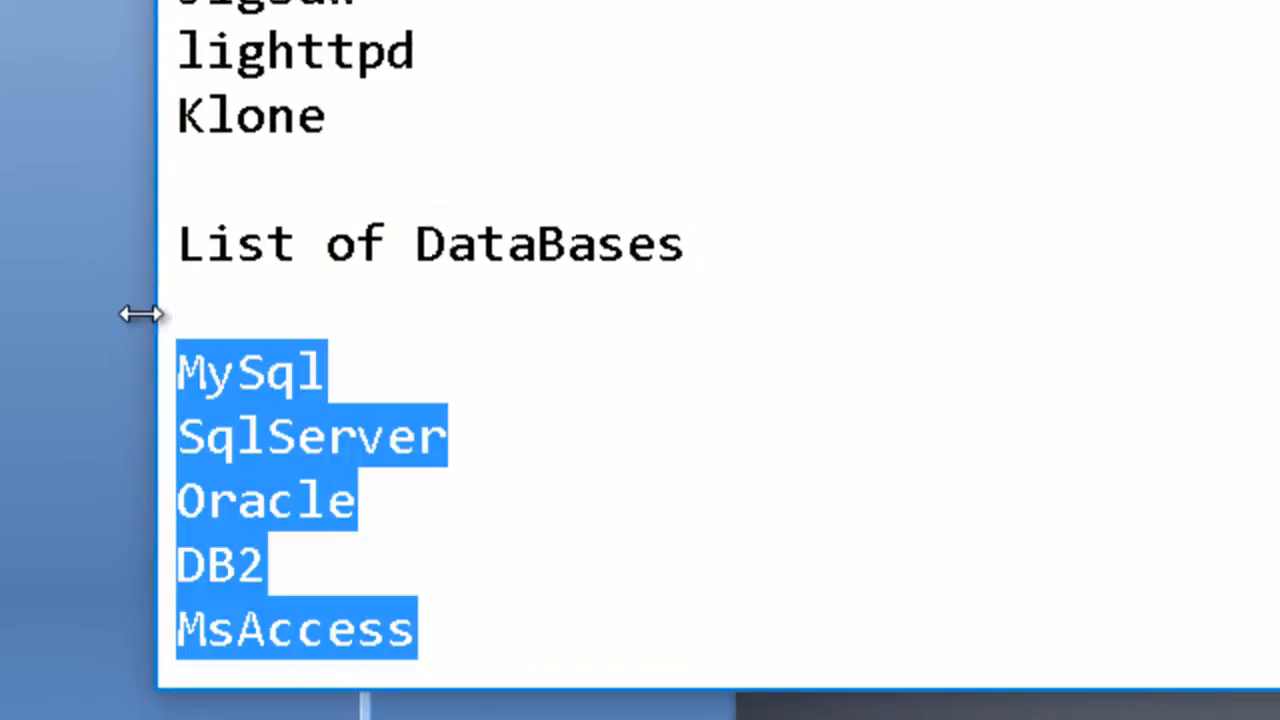
{"action": "left_click", "coordinate": [364, 328]}
{"action": "left_click", "coordinate": [179, 344]}
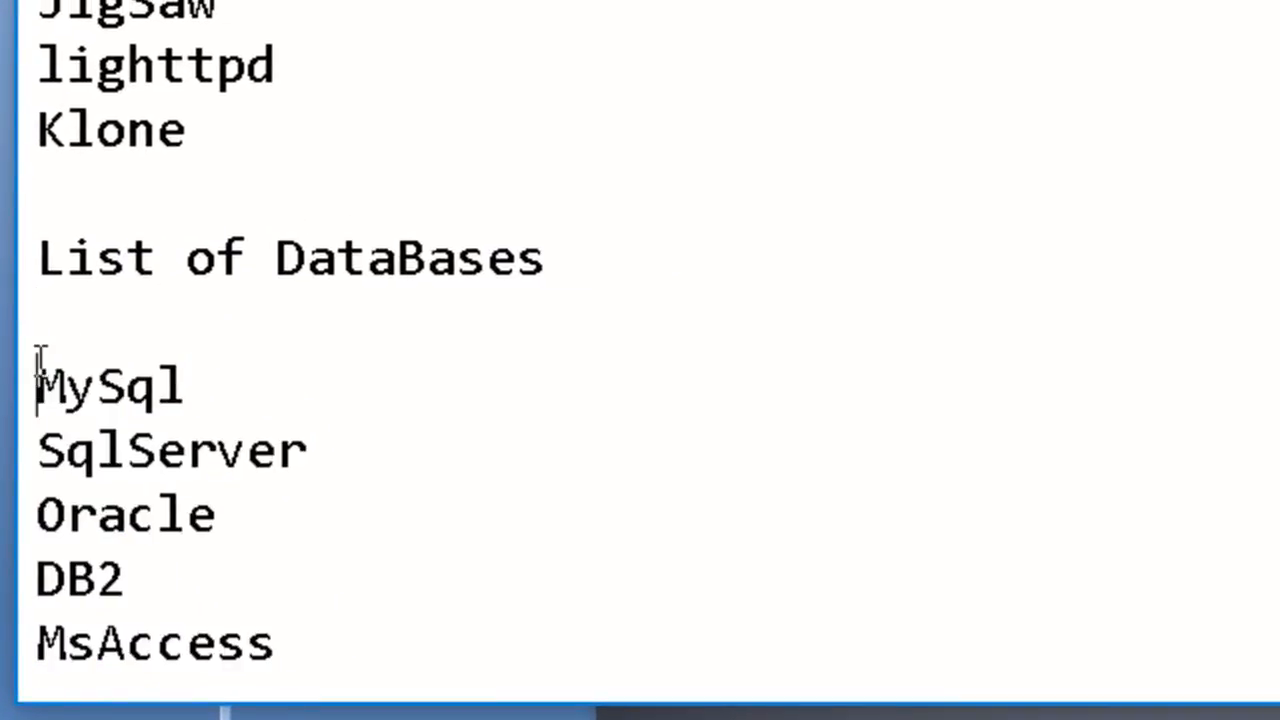
{"action": "left_click_drag", "start_coordinate": [37, 362], "coordinate": [300, 488]}
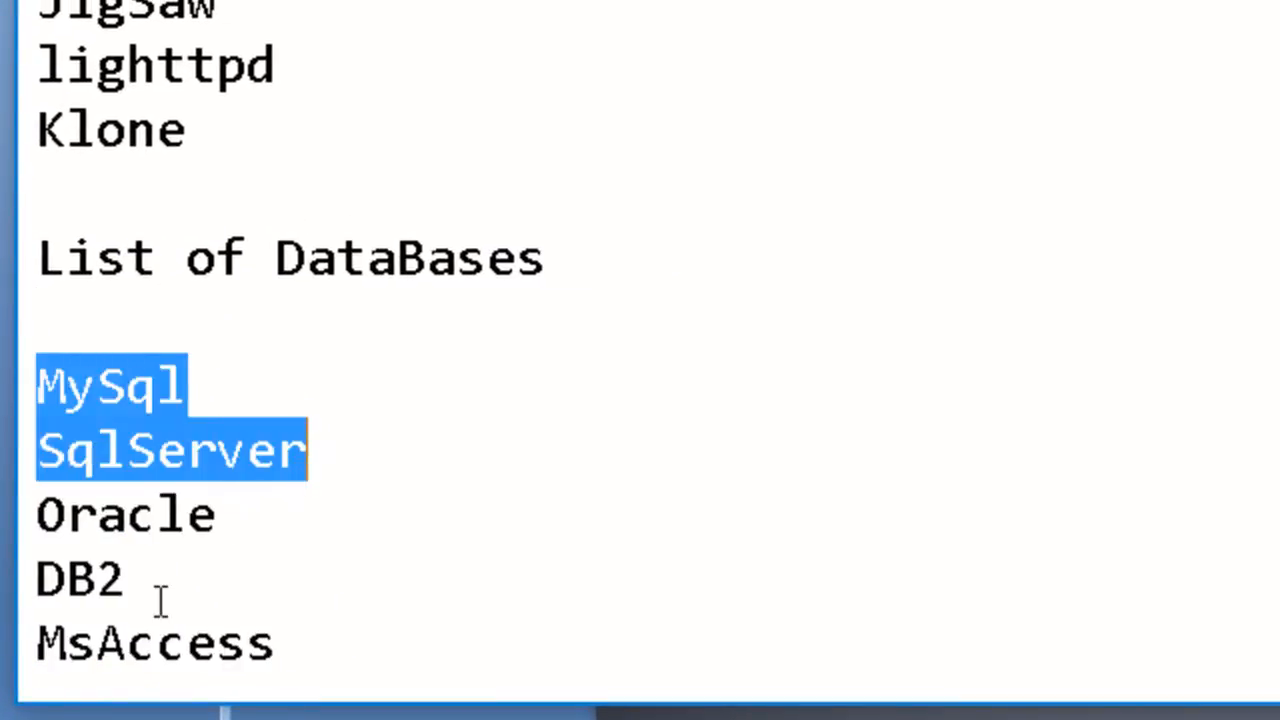
{"action": "left_click_drag", "start_coordinate": [293, 648], "coordinate": [260, 343]}
{"action": "left_click", "coordinate": [285, 335]}
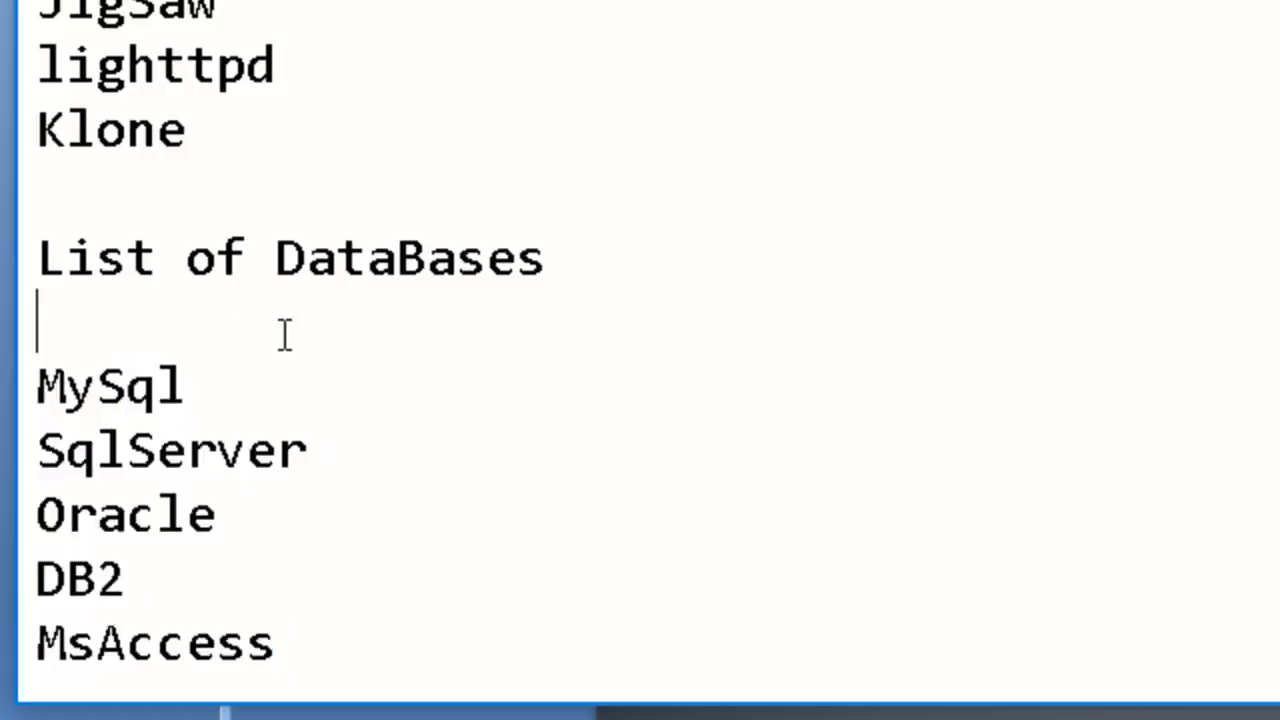
{"action": "left_click_drag", "start_coordinate": [217, 389], "coordinate": [2, 392]}
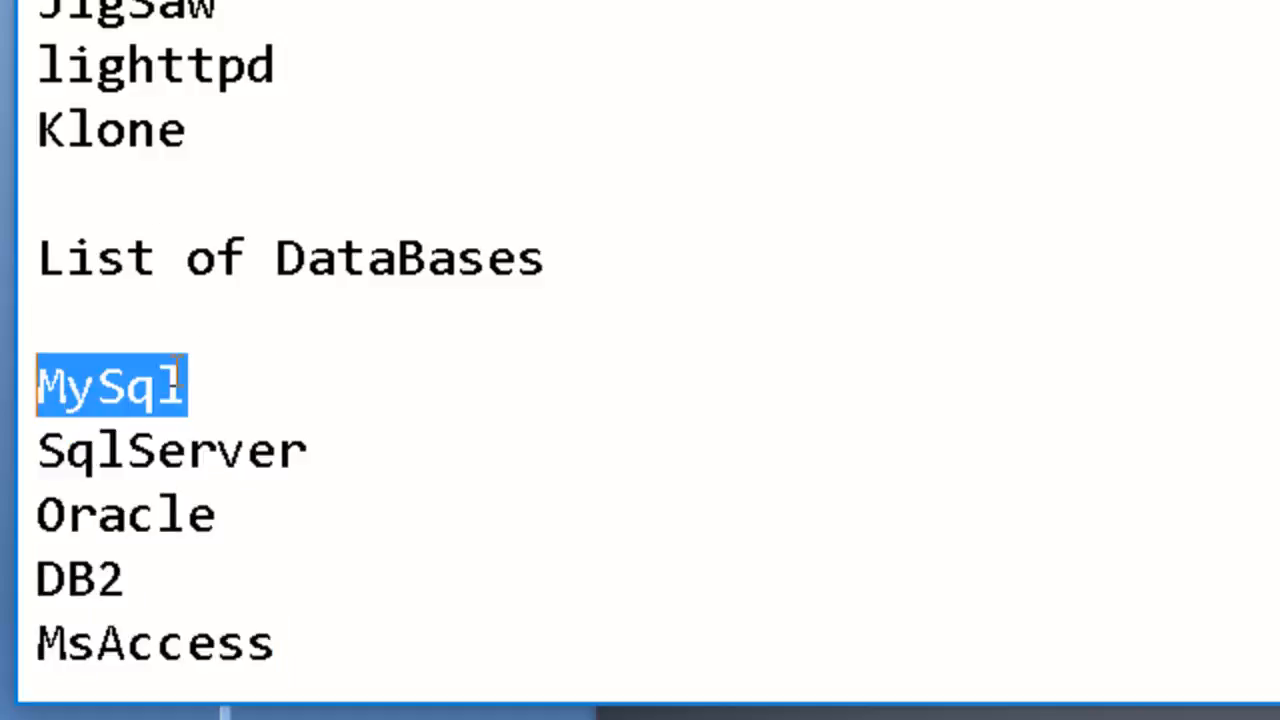
{"action": "left_click", "coordinate": [237, 391]}
{"action": "left_click_drag", "start_coordinate": [199, 386], "coordinate": [20, 382]}
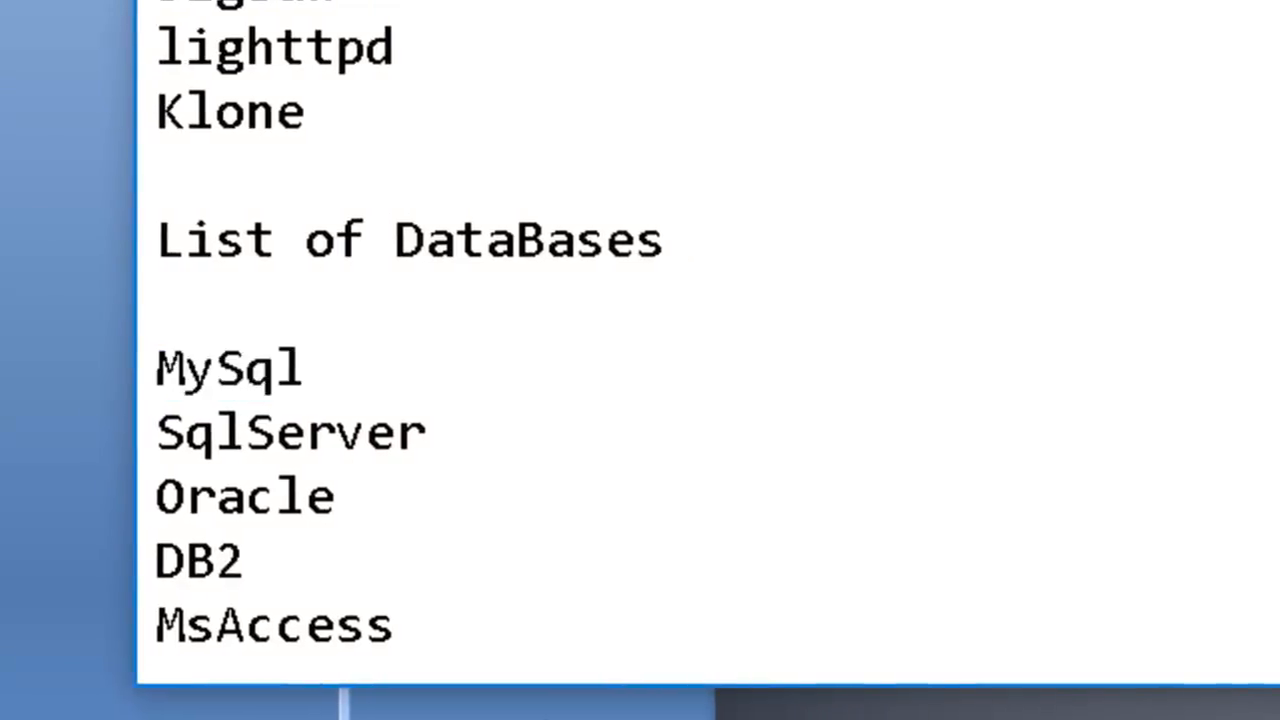
Add the line "XAMPP---- apache as server and Mysql as database" a few lines below the database list.
{"action": "left_click", "coordinate": [567, 654]}
{"action": "key", "text": "Return"}
{"action": "key", "text": "Return"}
{"action": "key", "text": "Return"}
{"action": "key", "text": "Return"}
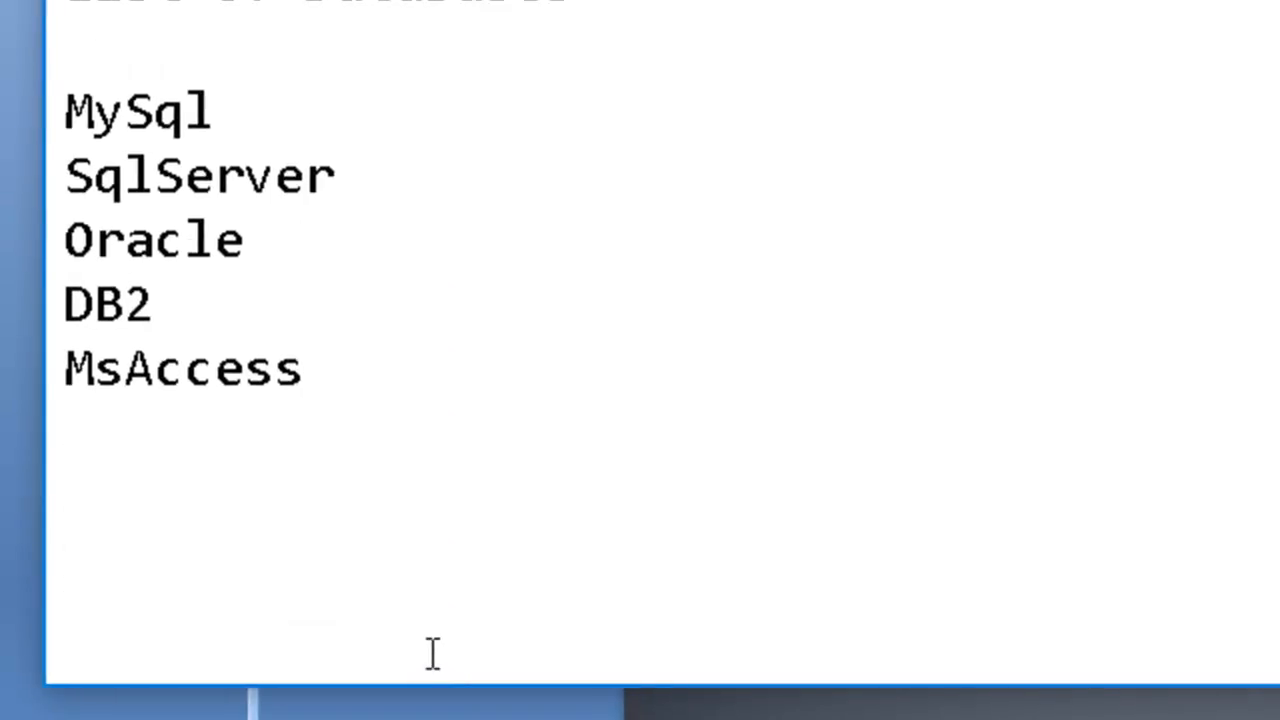
{"action": "type", "text": "Xa"}
{"action": "key", "text": "BackSpace"}
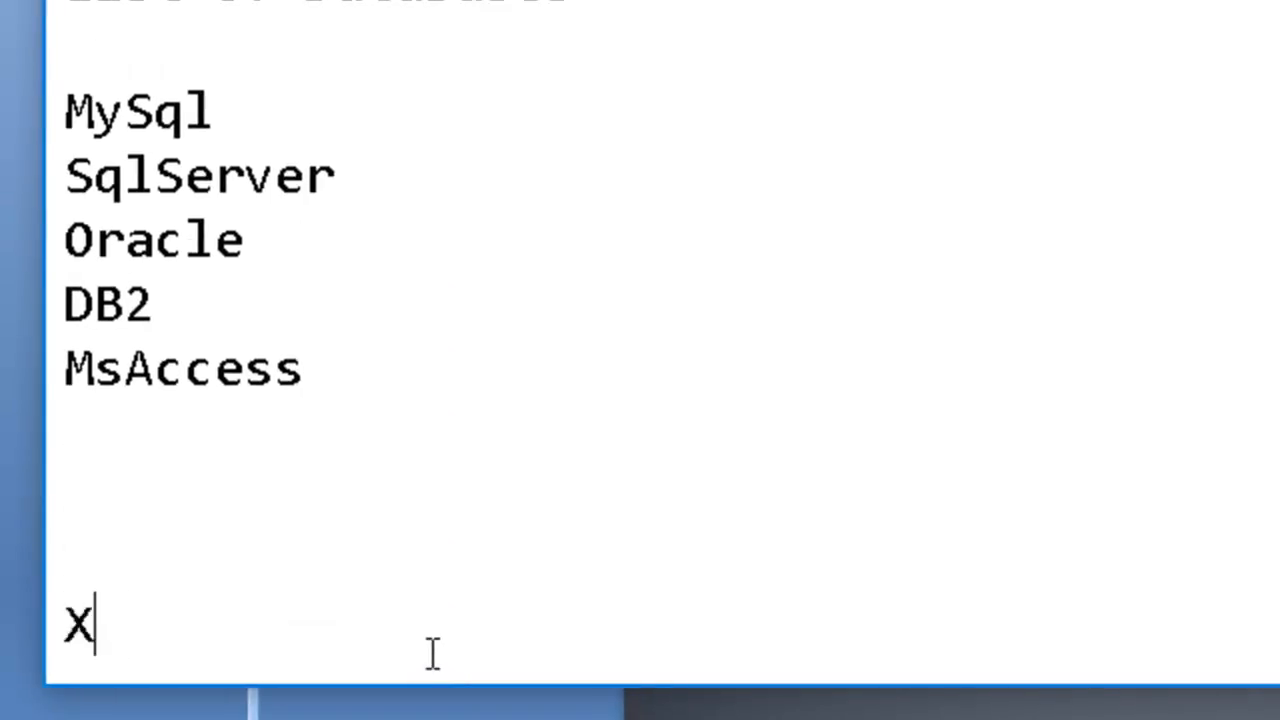
{"action": "type", "text": "AMPP----"}
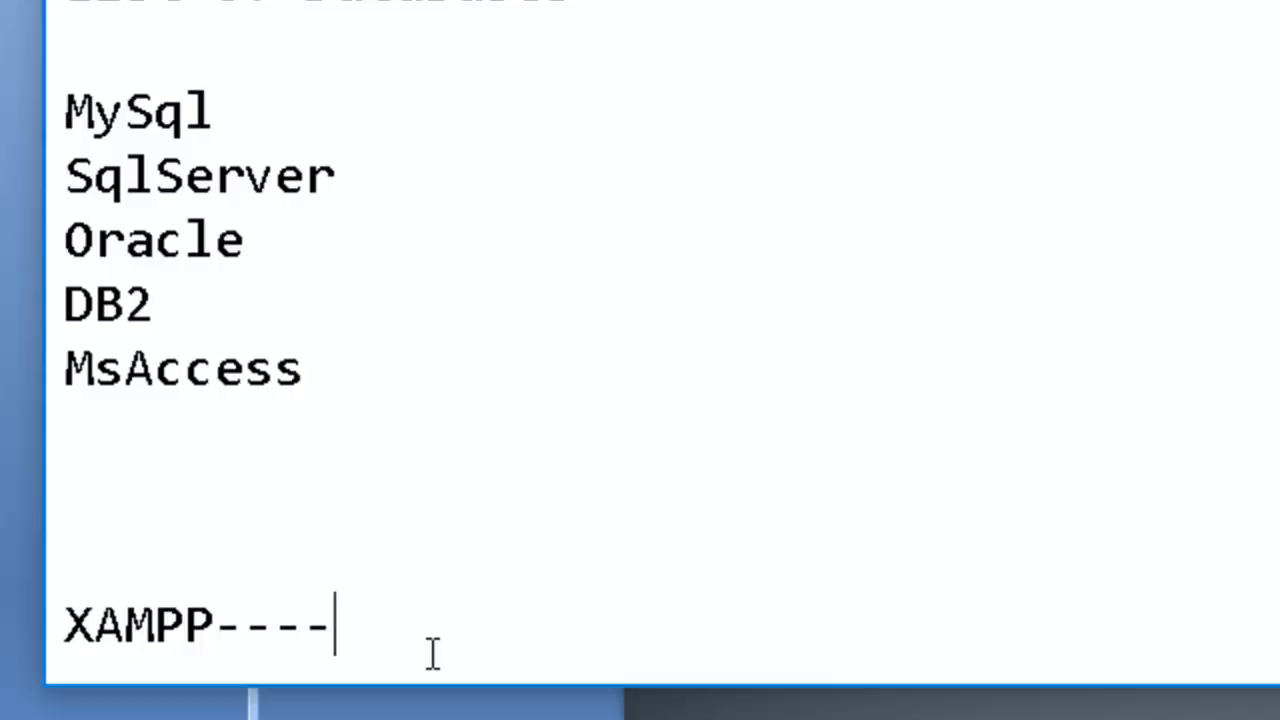
{"action": "type", "text": " apache "}
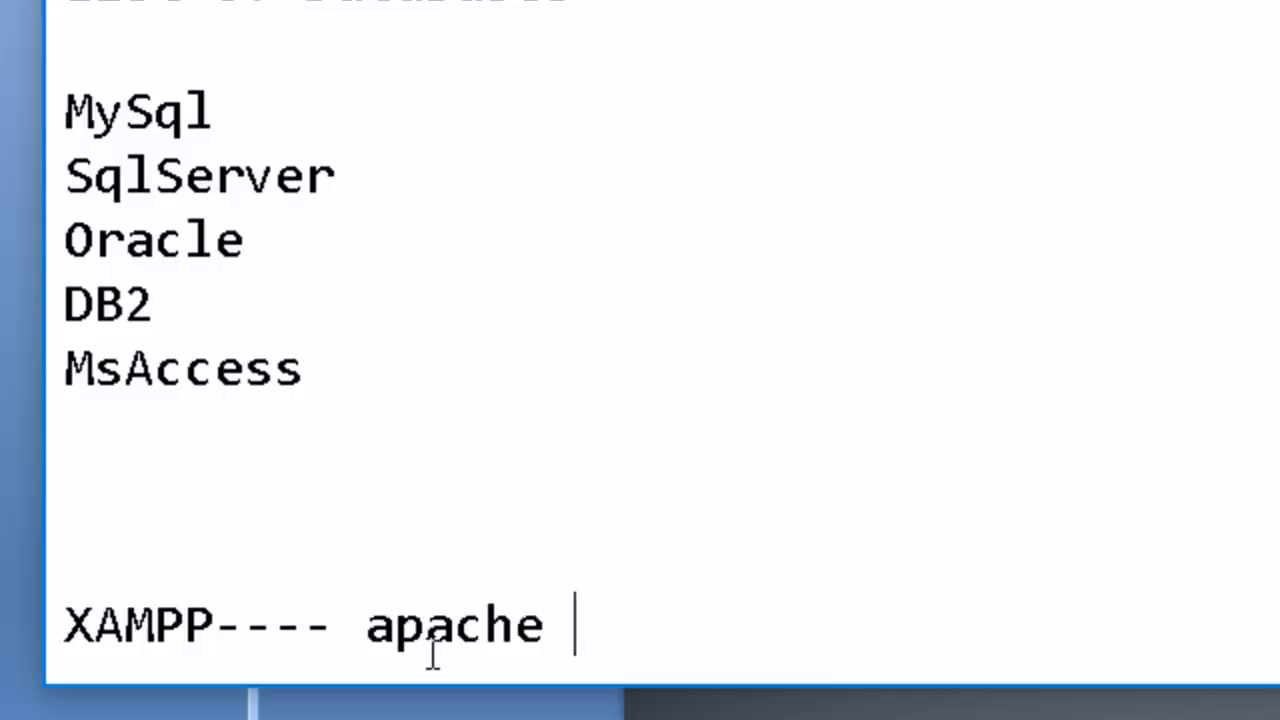
{"action": "type", "text": "as sersver"}
{"action": "key", "text": "BackSpace"}
{"action": "key", "text": "BackSpace"}
{"action": "key", "text": "BackSpace"}
{"action": "key", "text": "BackSpace"}
{"action": "type", "text": "ver and"}
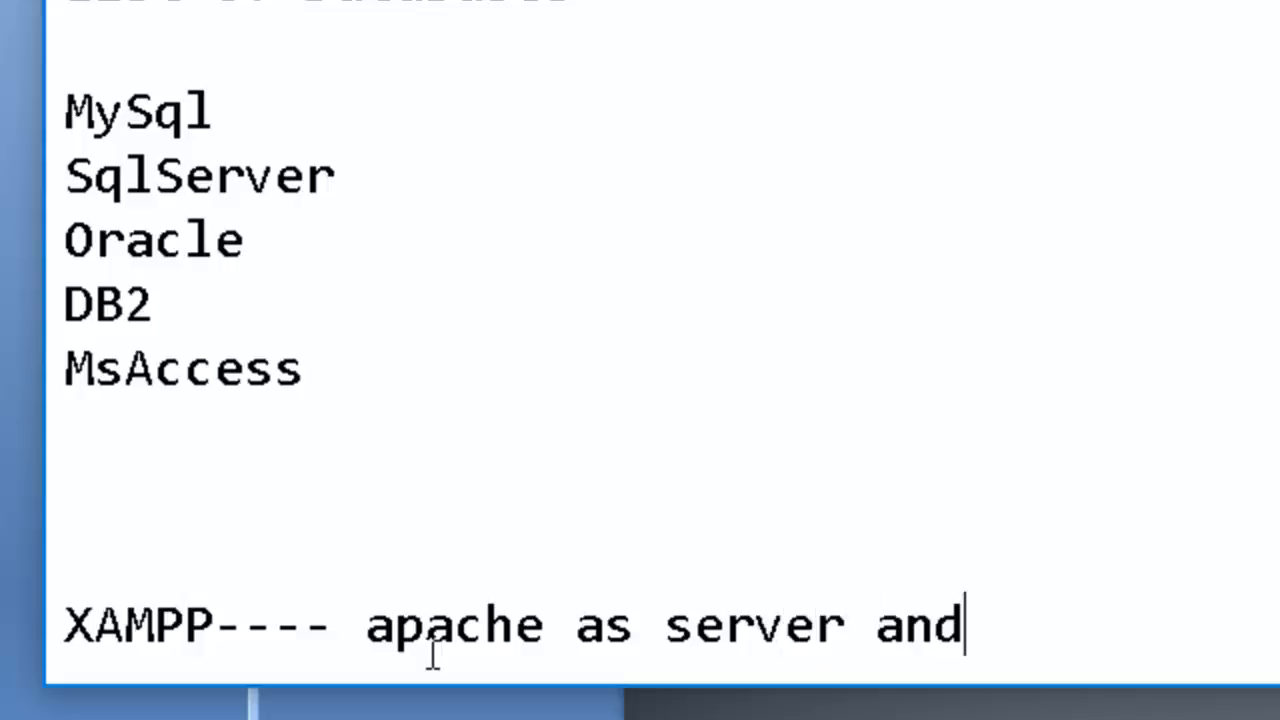
{"action": "type", "text": " Mysql as c"}
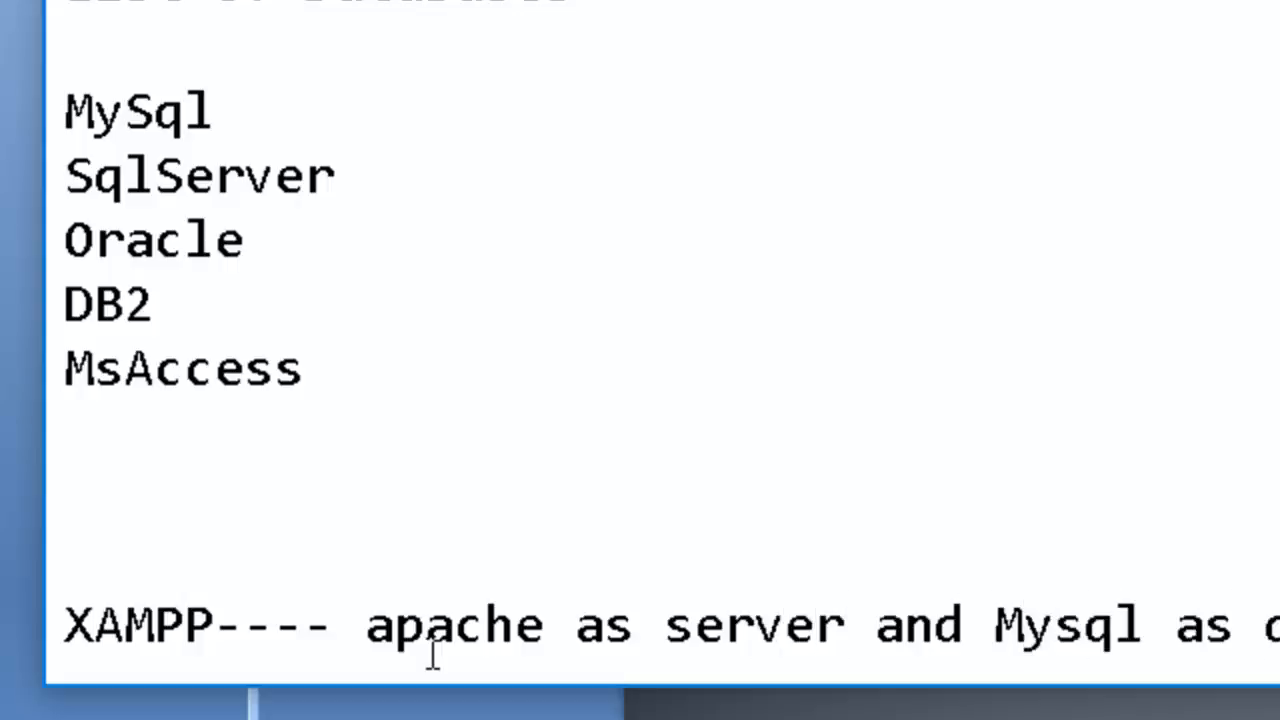
Start a new entry "Apache Tomcat----" below the XAMPP line, leaving a blank line between them.
{"action": "key", "text": "Return"}
{"action": "key", "text": "Return"}
{"action": "type", "text": "T"}
{"action": "key", "text": "BackSpace"}
{"action": "type", "text": "Apache Tom"}
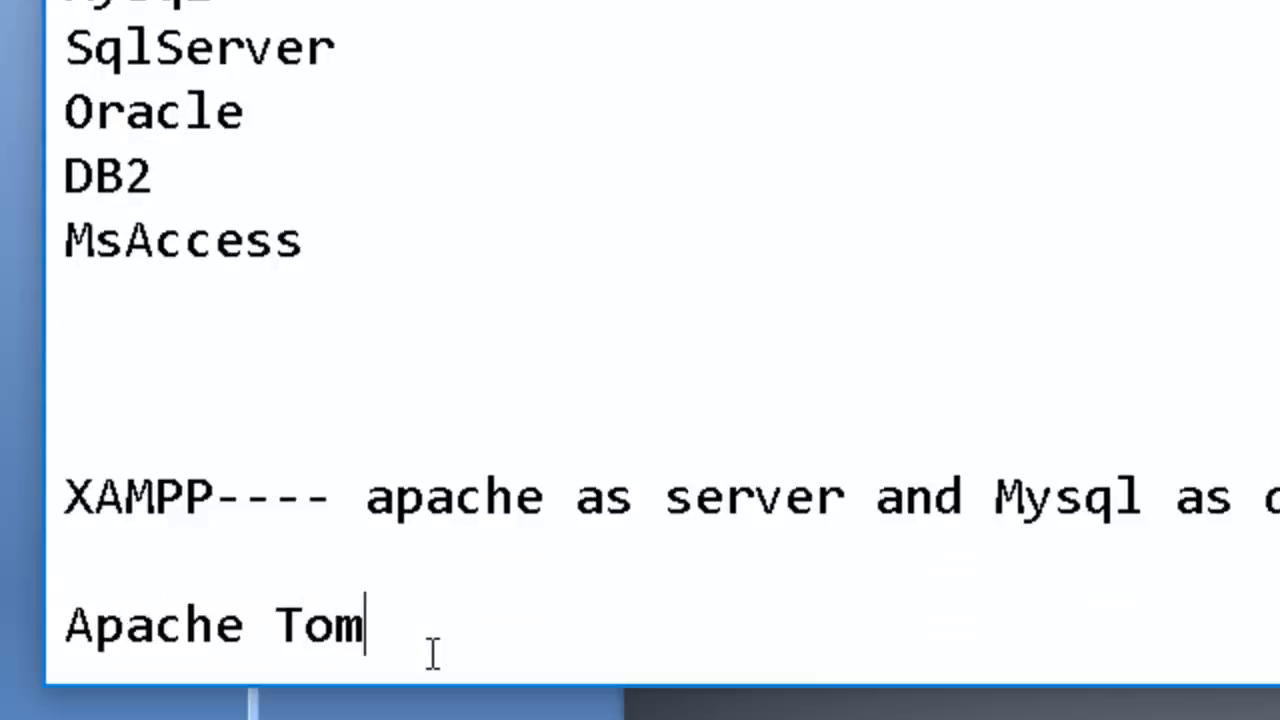
{"action": "type", "text": "cat----"}
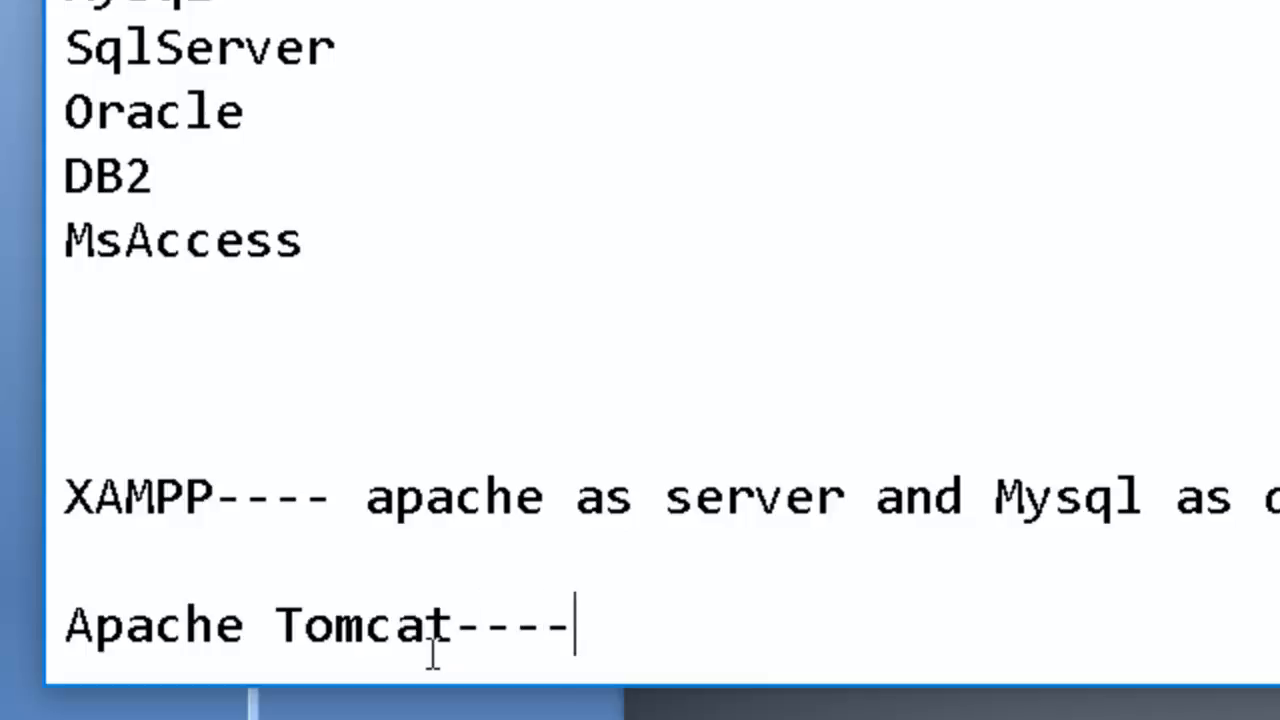
Highlight the Apache Tomcat name, and complete its line with "for database mysql seperalty or XAMPP".
{"action": "left_click_drag", "start_coordinate": [458, 630], "coordinate": [78, 615]}
{"action": "left_click", "coordinate": [688, 634]}
{"action": "type", "text": "for database "}
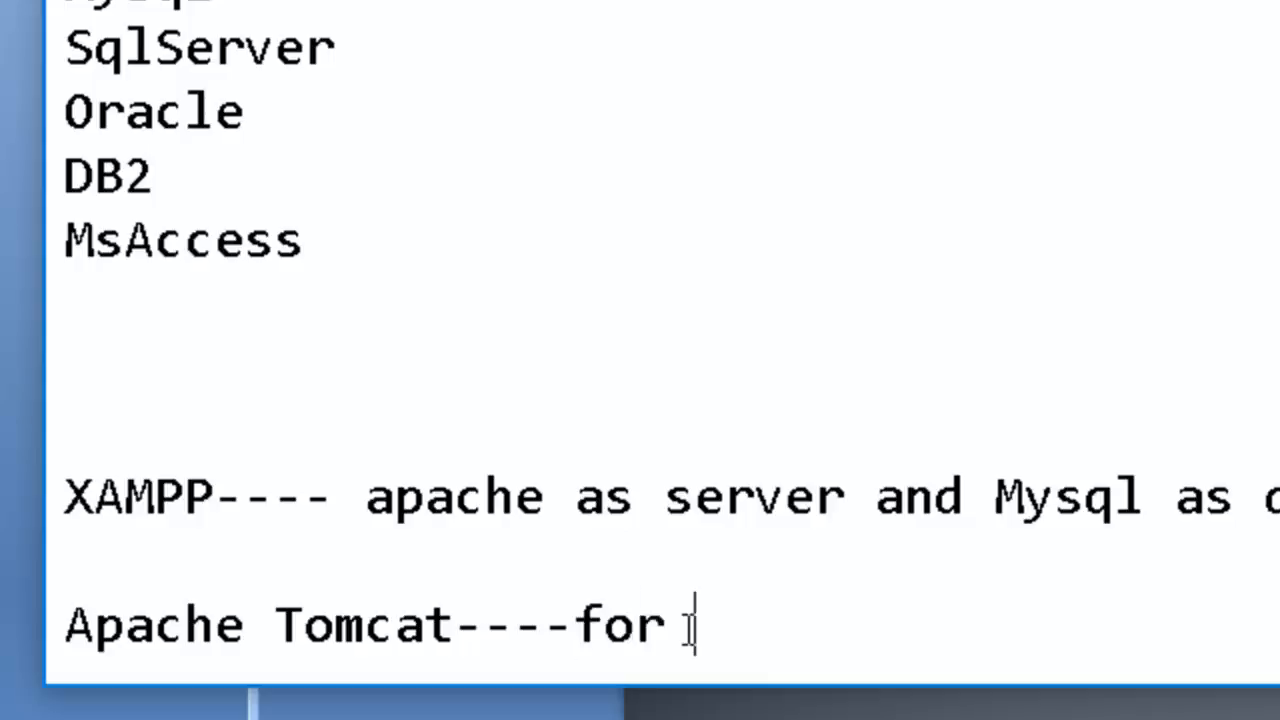
{"action": "type", "text": "m"}
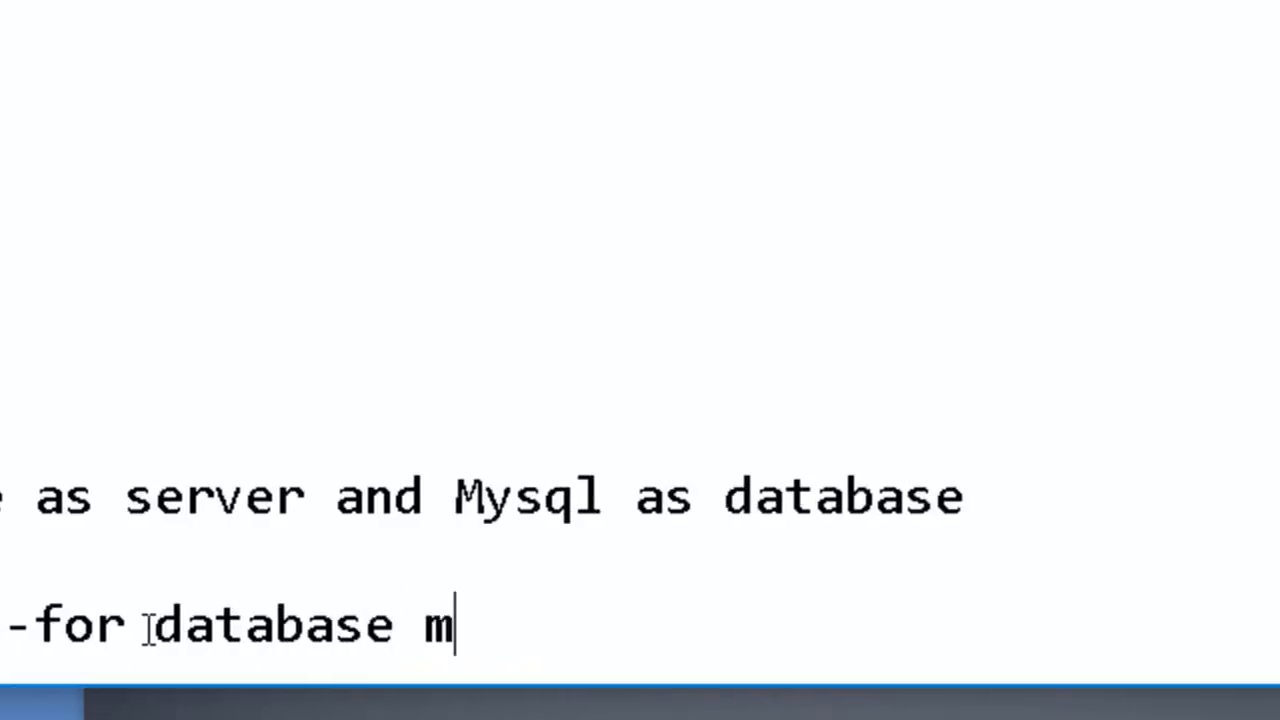
{"action": "type", "text": "ysql seperalty"}
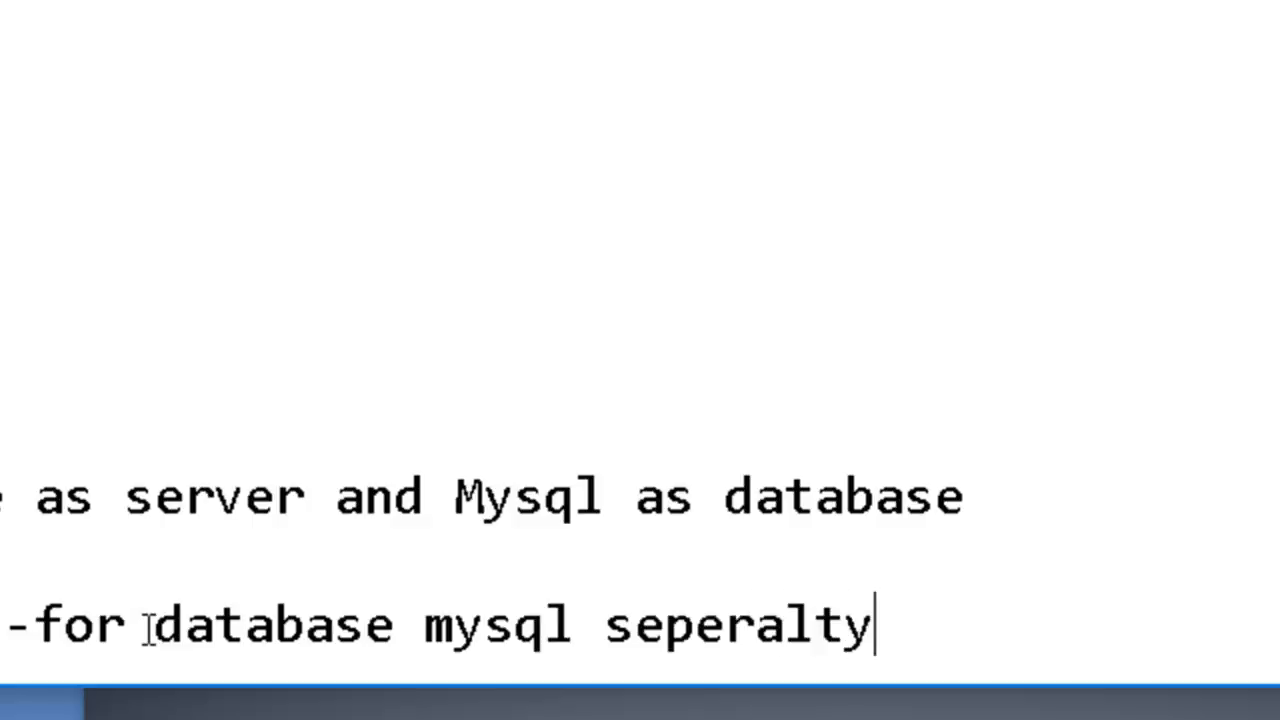
{"action": "type", "text": "]"}
{"action": "key", "text": "BackSpace"}
{"action": "type", "text": "or XAMPP"}
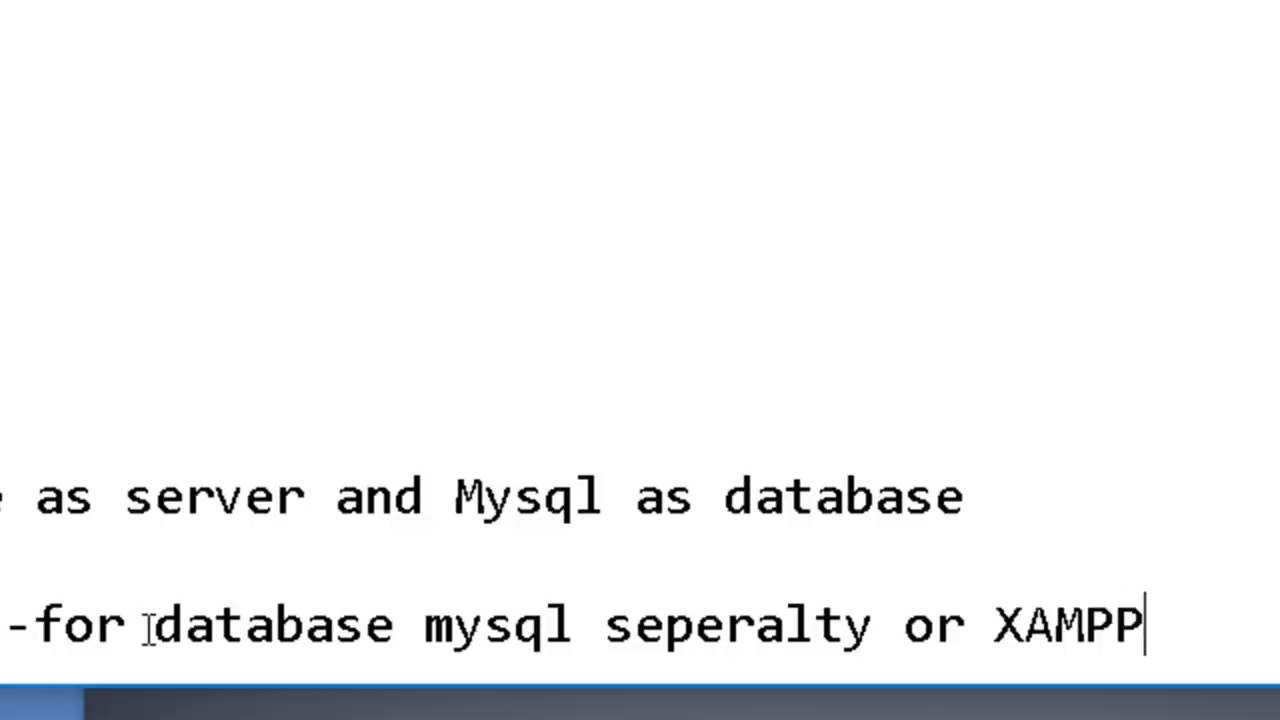
Highlight the word XAMPP at the end of the Apache Tomcat line, including its letter M on its own.
{"action": "key", "text": "shift+Left"}
{"action": "key", "text": "shift+Left"}
{"action": "key", "text": "shift+Left"}
{"action": "key", "text": "shift+Left"}
{"action": "key", "text": "shift+Left"}
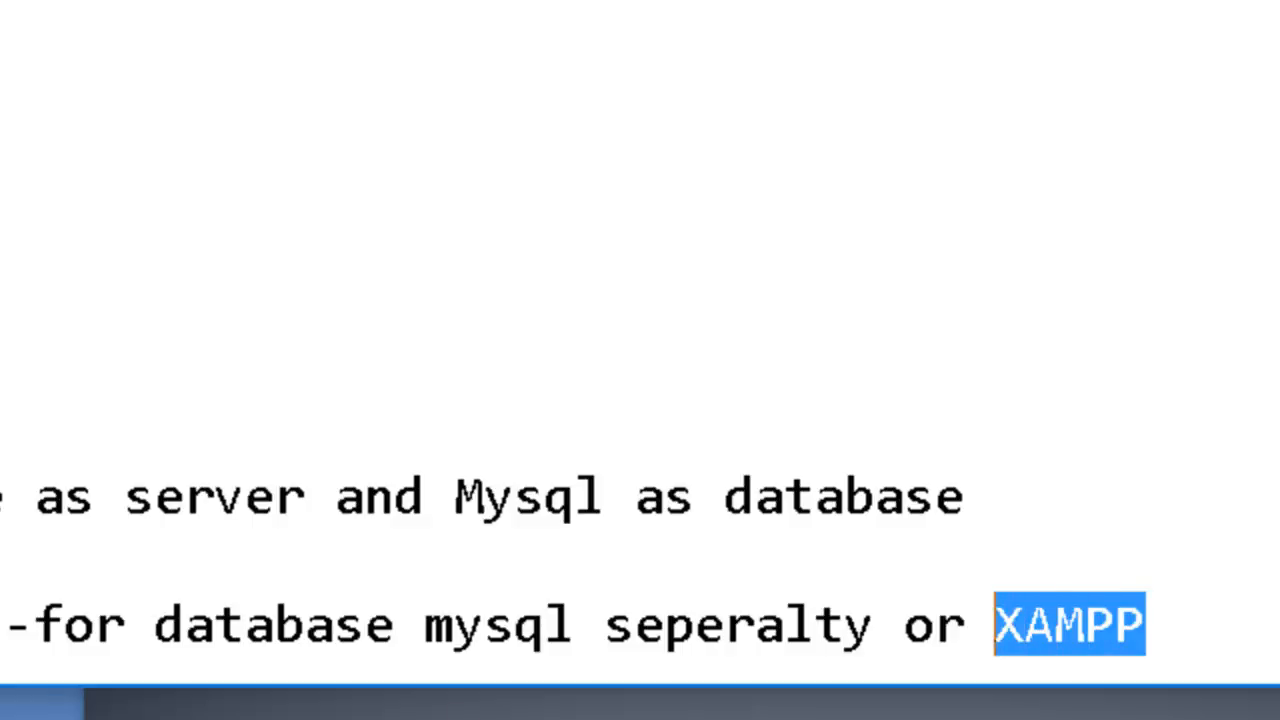
{"action": "left_click", "coordinate": [1055, 675]}
{"action": "left_click_drag", "start_coordinate": [1088, 632], "coordinate": [1058, 628]}
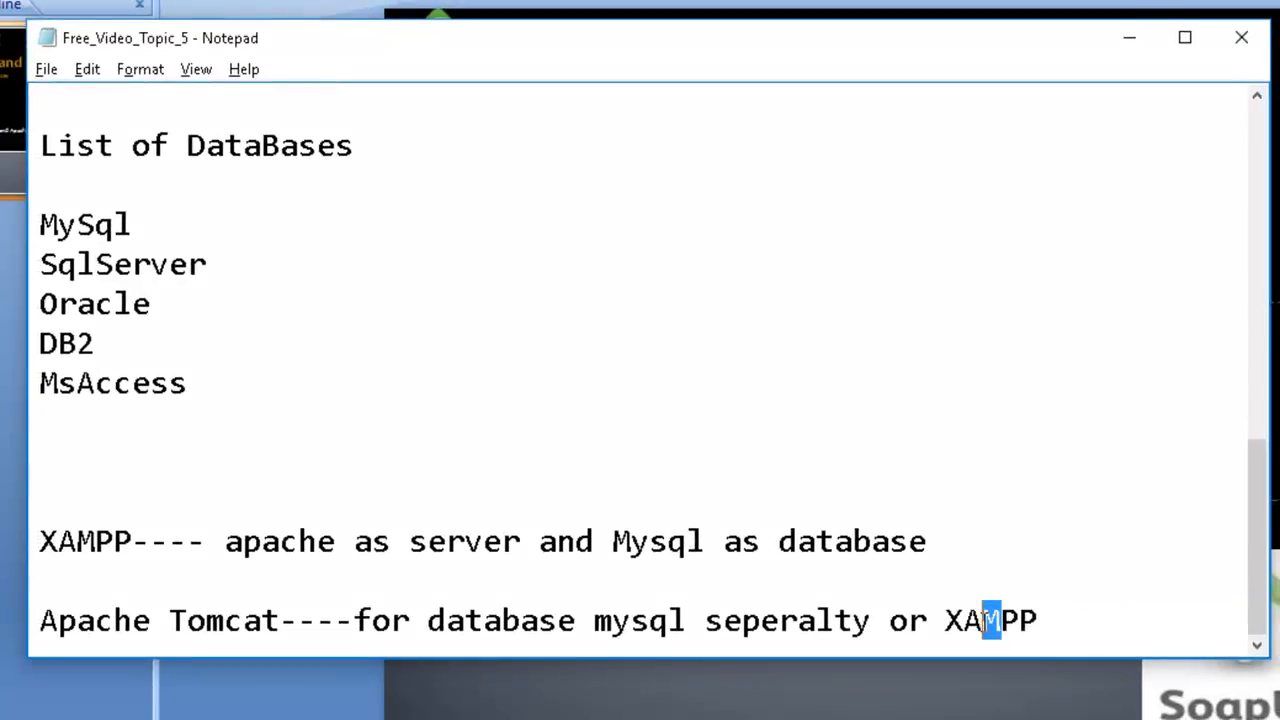
{"action": "left_click", "coordinate": [1020, 621]}
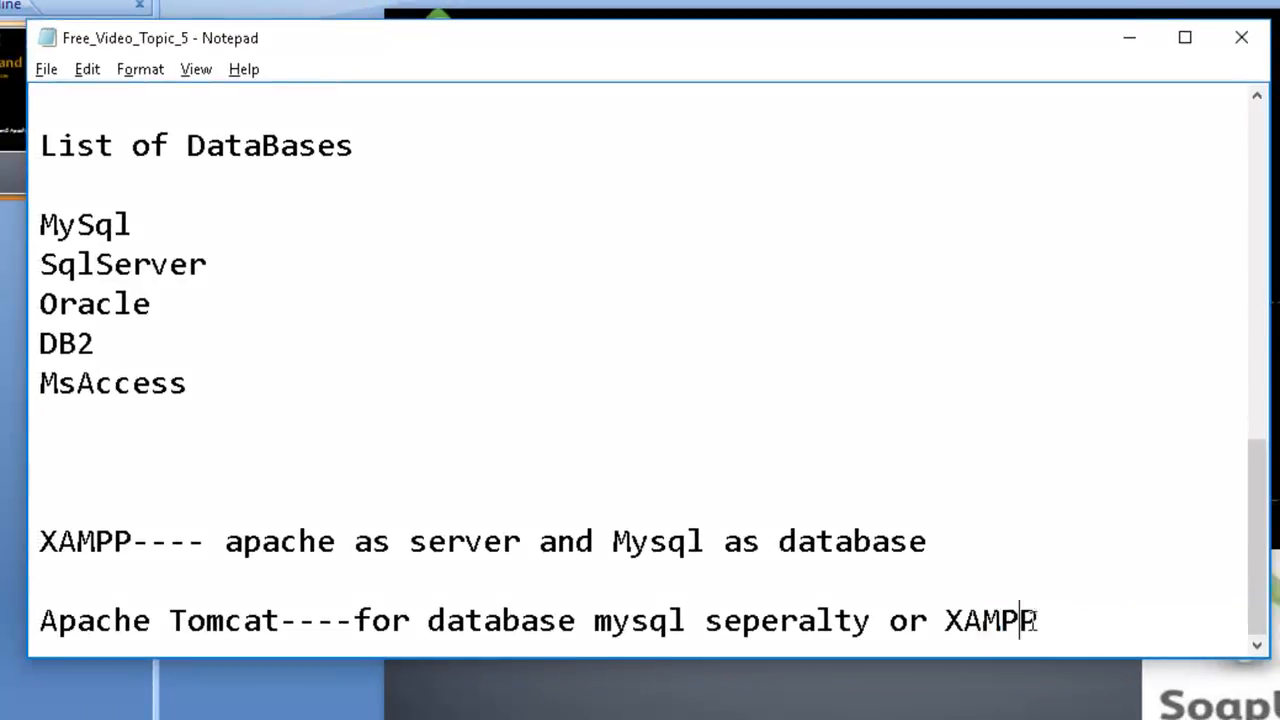
{"action": "left_click_drag", "start_coordinate": [1039, 621], "coordinate": [925, 622]}
Compare the two server notes by highlighting XAMPP, apache and Mysql in the first line and mysql in the second.
{"action": "left_click", "coordinate": [945, 591]}
{"action": "left_click_drag", "start_coordinate": [150, 541], "coordinate": [30, 537]}
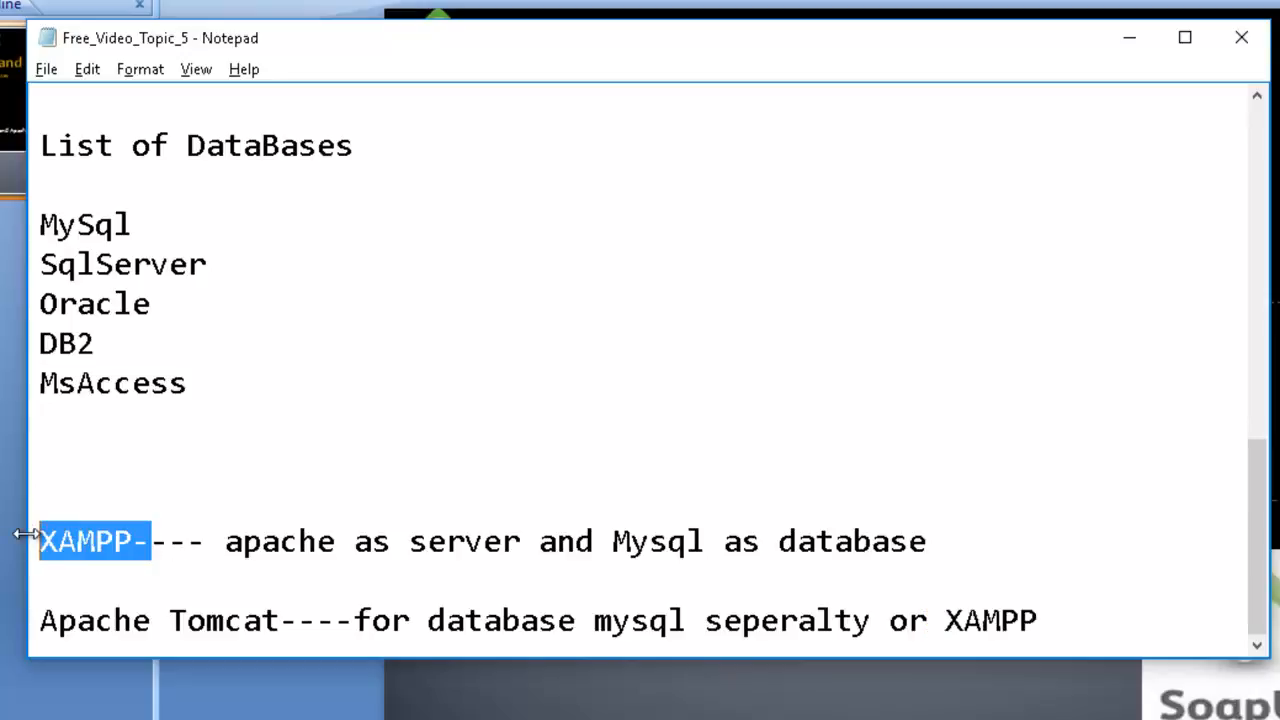
{"action": "left_click", "coordinate": [566, 622]}
{"action": "left_click_drag", "start_coordinate": [594, 620], "coordinate": [695, 638]}
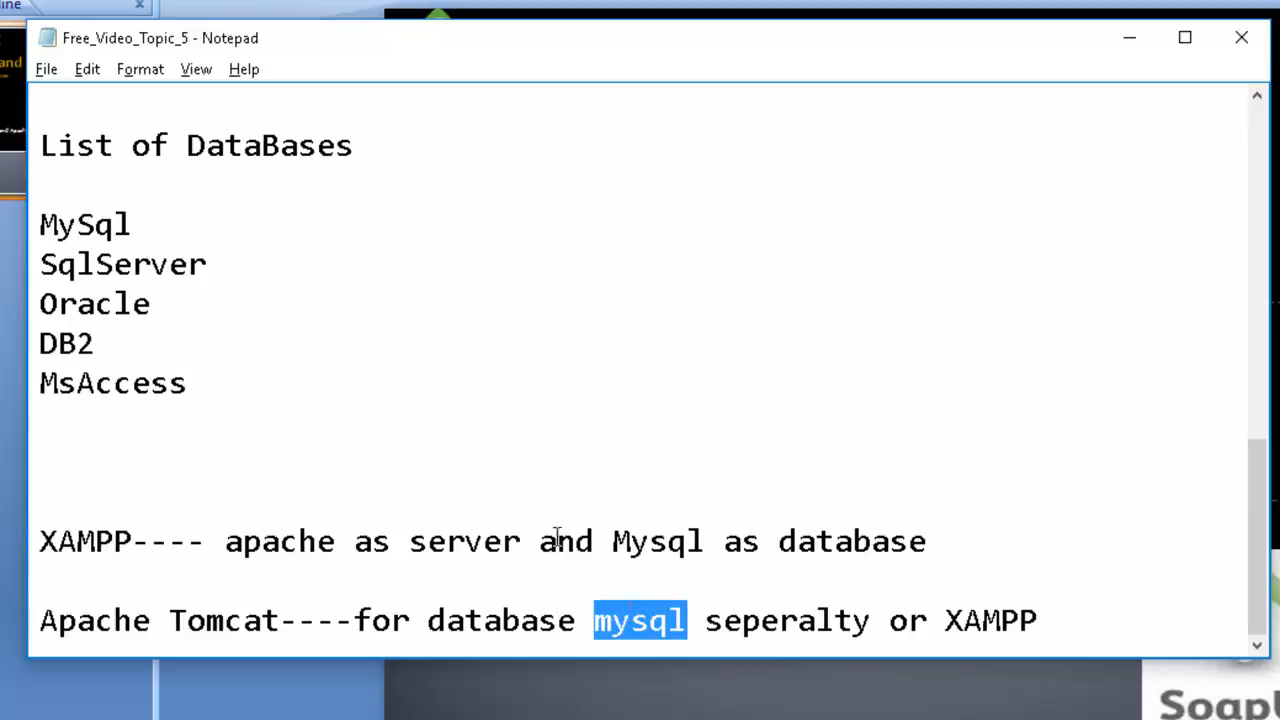
{"action": "left_click_drag", "start_coordinate": [720, 535], "coordinate": [578, 541]}
{"action": "left_click_drag", "start_coordinate": [224, 541], "coordinate": [340, 541]}
{"action": "left_click_drag", "start_coordinate": [612, 541], "coordinate": [714, 543]}
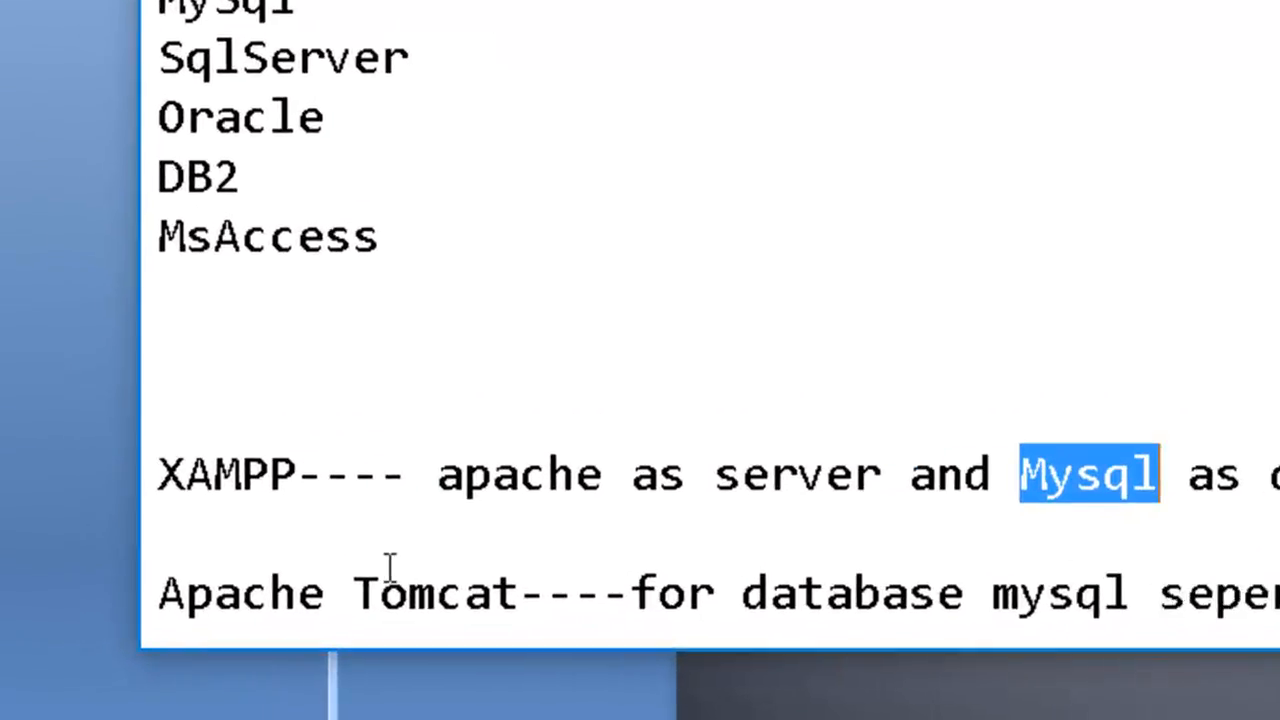
Examine the Apache Tomcat line, highlighting the server name and the database options mysql and XAMPP.
{"action": "left_click_drag", "start_coordinate": [549, 602], "coordinate": [134, 582]}
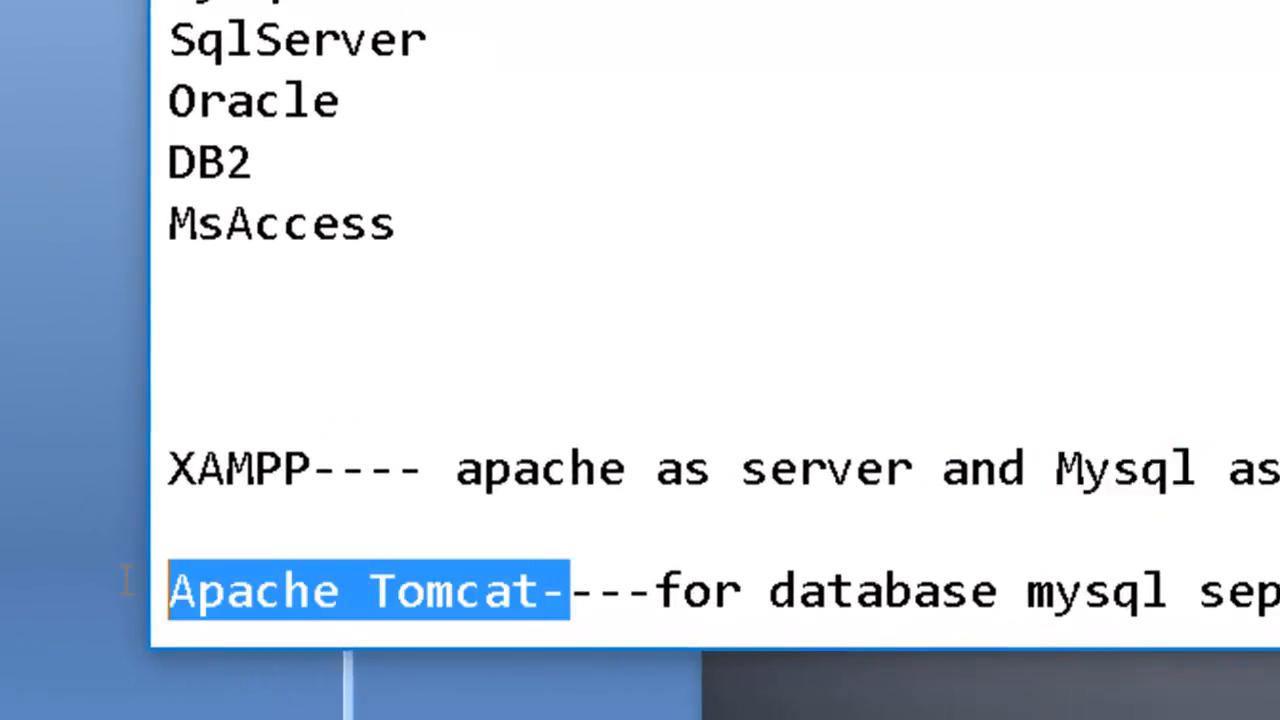
{"action": "left_click_drag", "start_coordinate": [456, 591], "coordinate": [428, 591]}
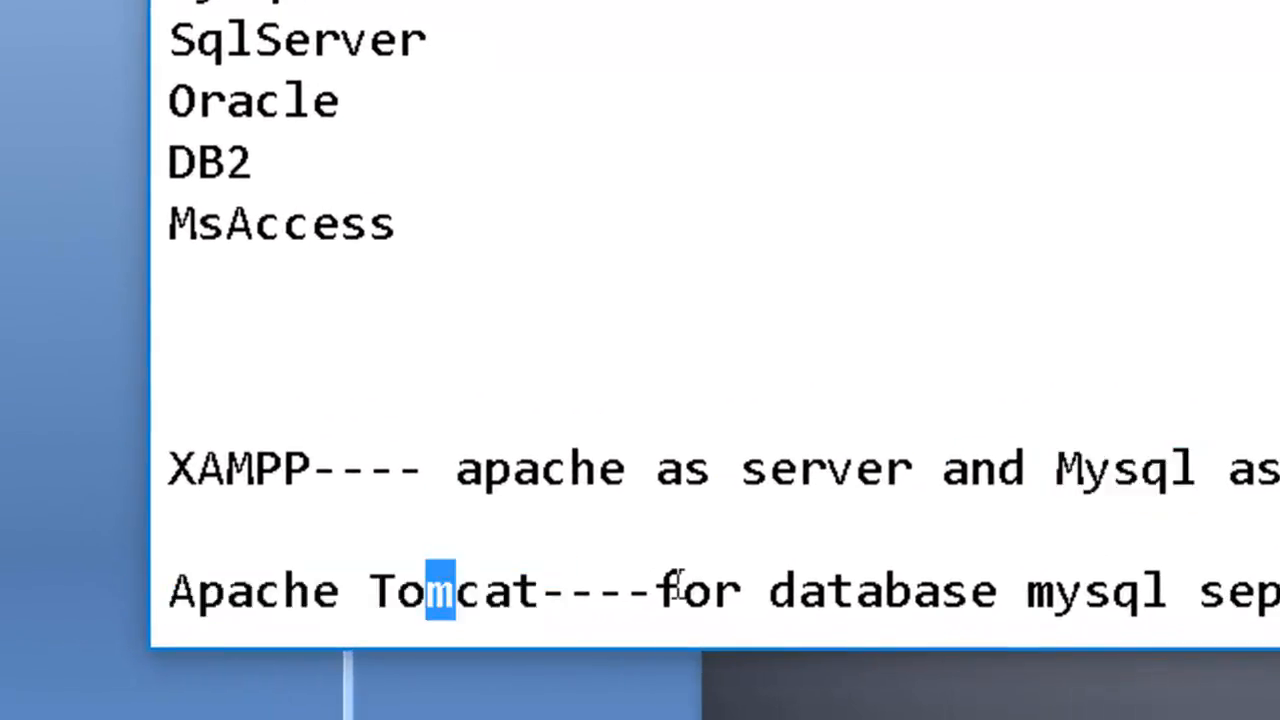
{"action": "left_click_drag", "start_coordinate": [598, 591], "coordinate": [180, 529]}
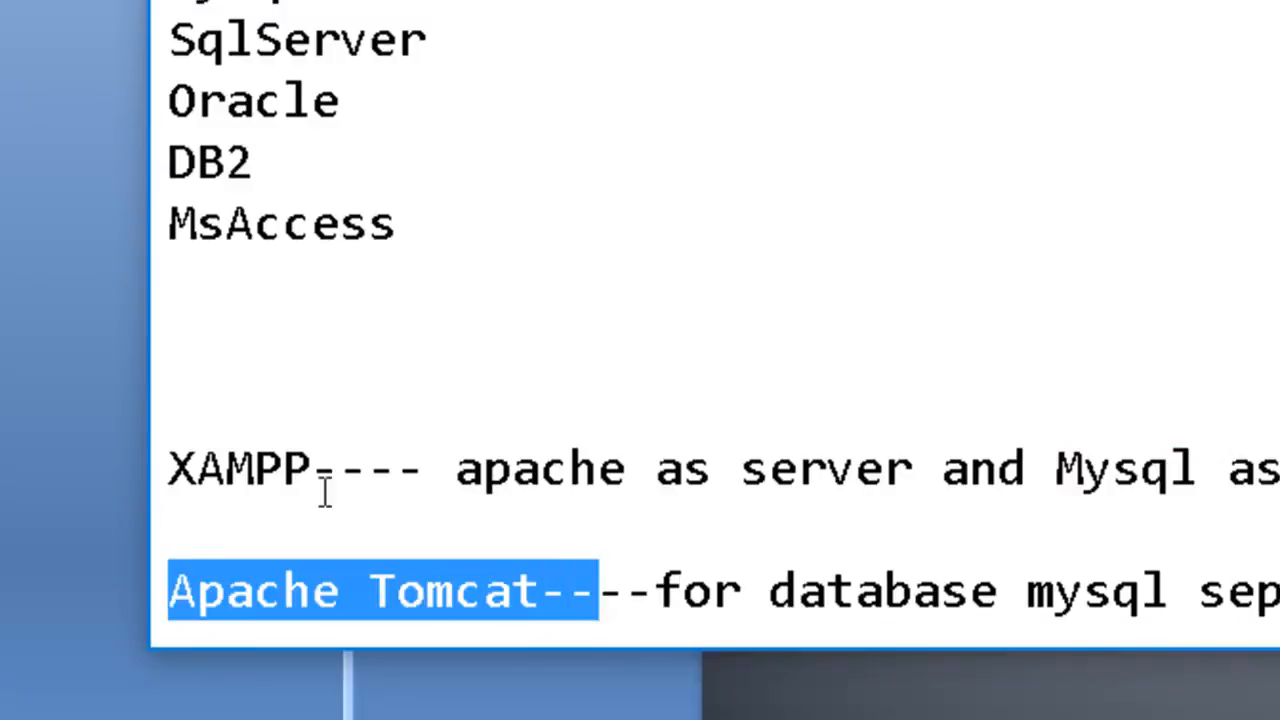
{"action": "left_click", "coordinate": [743, 578]}
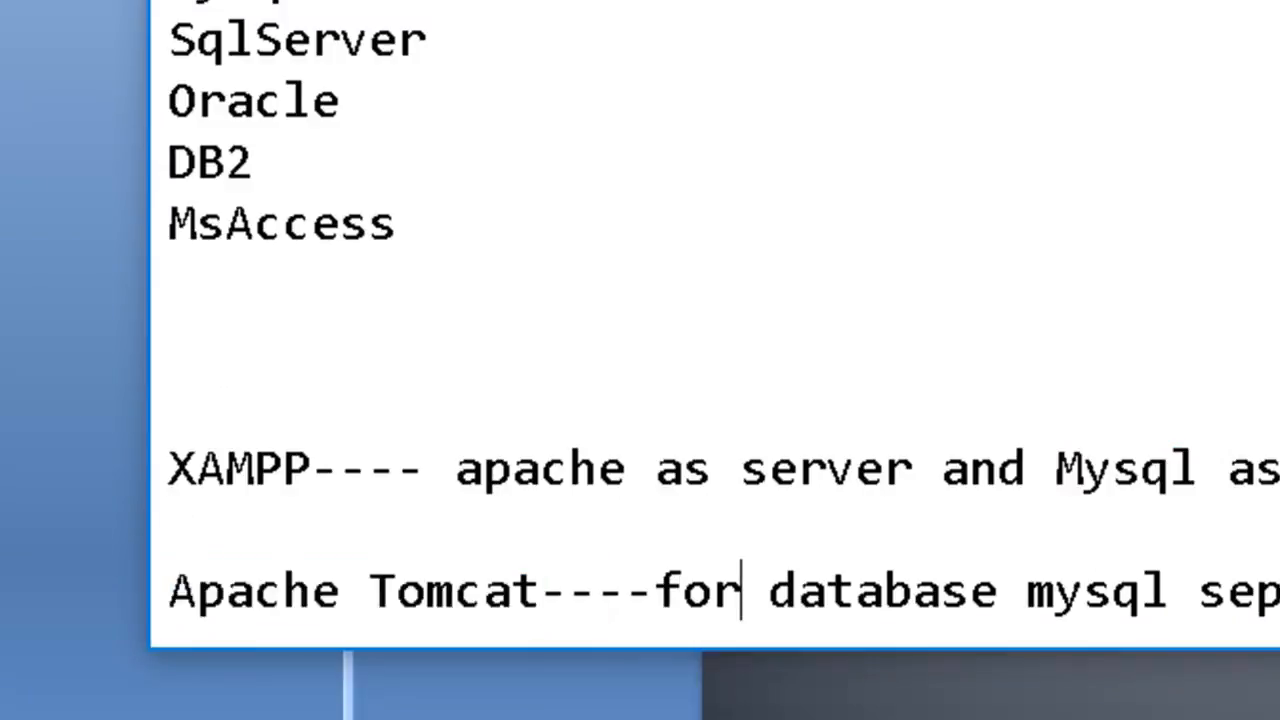
{"action": "double_click", "coordinate": [1155, 591]}
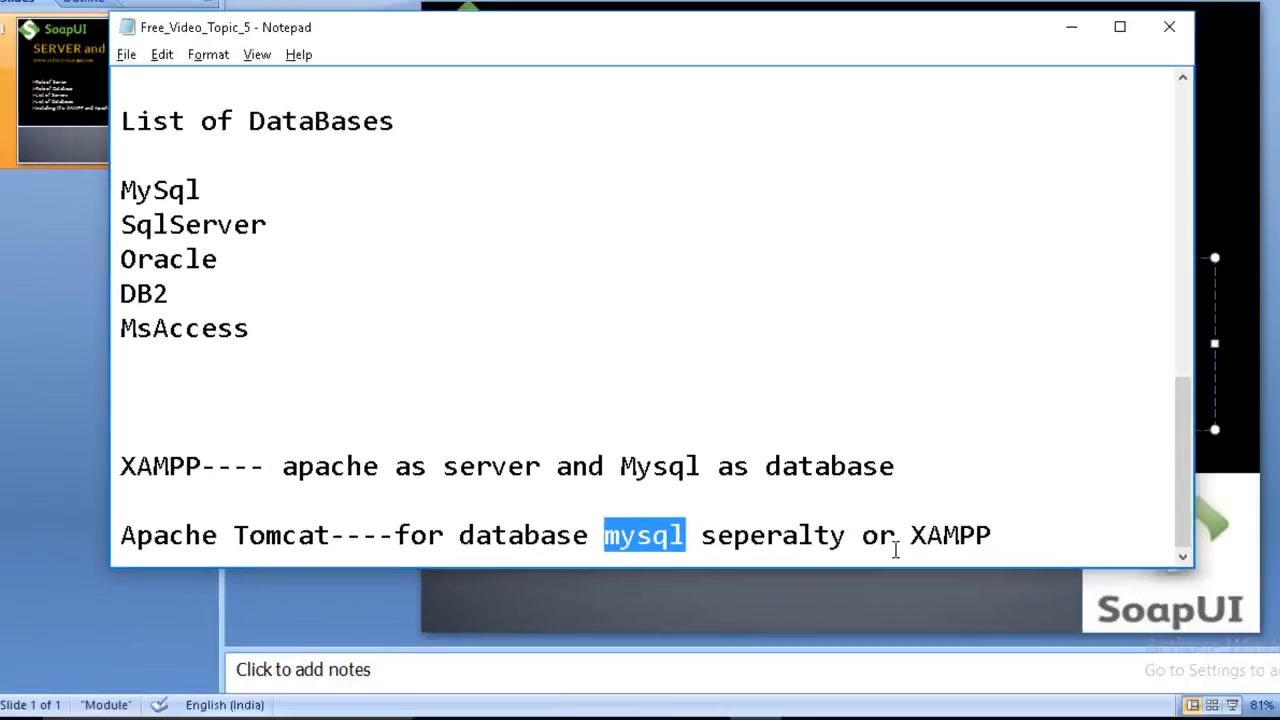
{"action": "left_click_drag", "start_coordinate": [896, 550], "coordinate": [995, 537]}
Look back through the notes from the database list to the Database and List of Servers sections.
{"action": "left_click", "coordinate": [469, 281]}
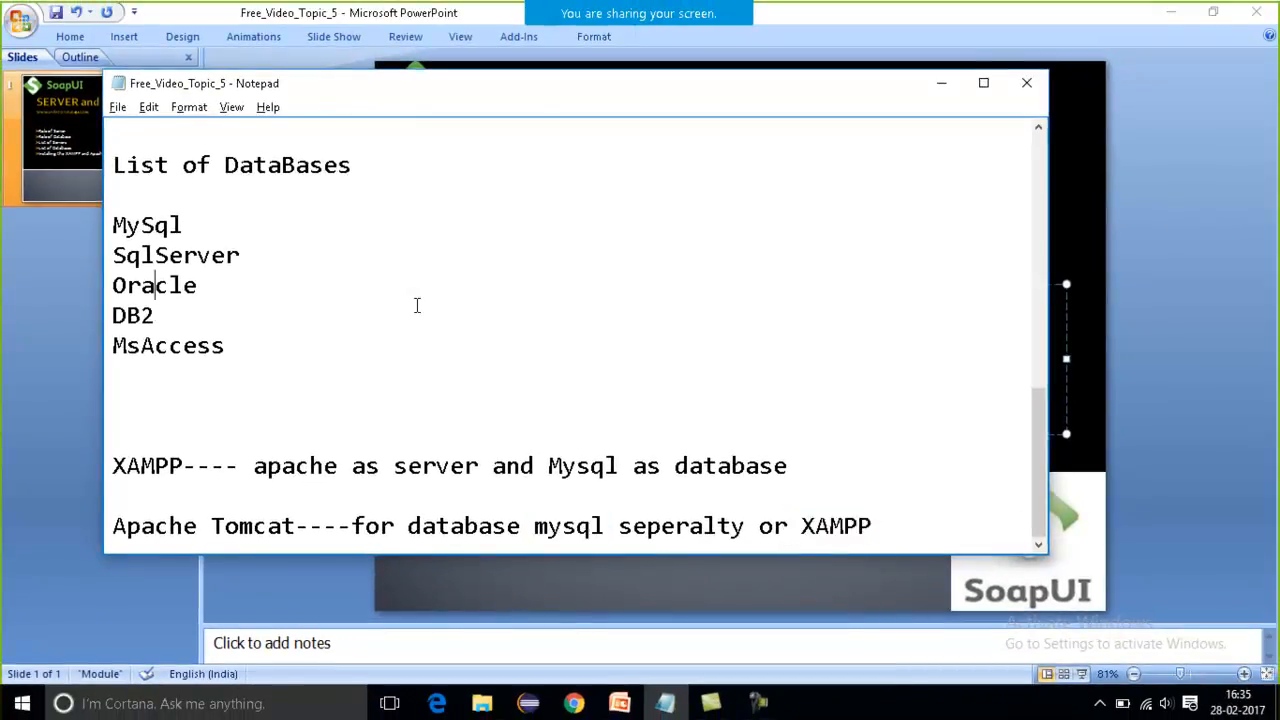
{"action": "key", "text": "Up"}
{"action": "key", "text": "Up"}
{"action": "key", "text": "Up"}
{"action": "key", "text": "Up"}
{"action": "key", "text": "Up"}
{"action": "key", "text": "Up"}
{"action": "key", "text": "Up"}
{"action": "key", "text": "Up"}
{"action": "key", "text": "Up"}
{"action": "key", "text": "Up"}
{"action": "key", "text": "Up"}
{"action": "key", "text": "Up"}
{"action": "key", "text": "Up"}
{"action": "key", "text": "Up"}
{"action": "key", "text": "Up"}
{"action": "key", "text": "Up"}
{"action": "key", "text": "Up"}
{"action": "key", "text": "Up"}
{"action": "key", "text": "Up"}
{"action": "key", "text": "Up"}
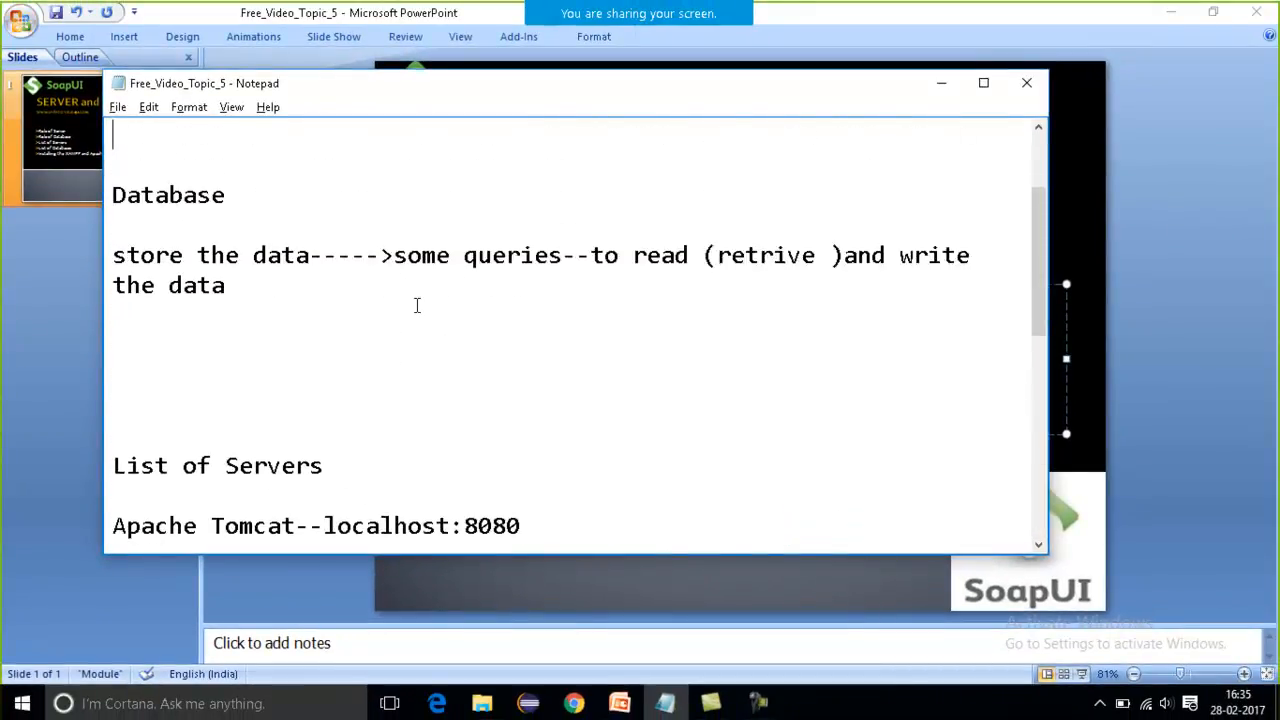
{"action": "key", "text": "Up"}
{"action": "key", "text": "Up"}
{"action": "key", "text": "Up"}
{"action": "key", "text": "Up"}
{"action": "key", "text": "Up"}
Switch to the PowerPoint agenda slide and highlight its first four topics, plus XAMPP in the installation topic.
{"action": "key", "text": "alt+Tab"}
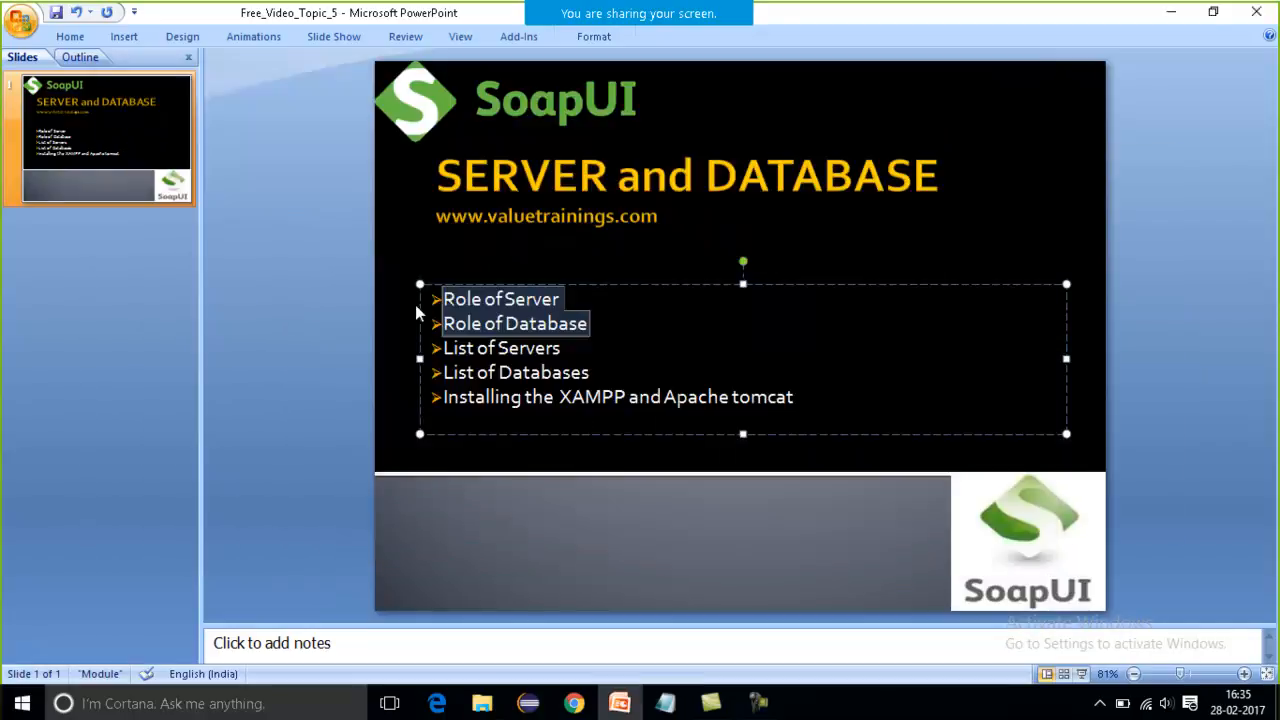
{"action": "left_click", "coordinate": [590, 375]}
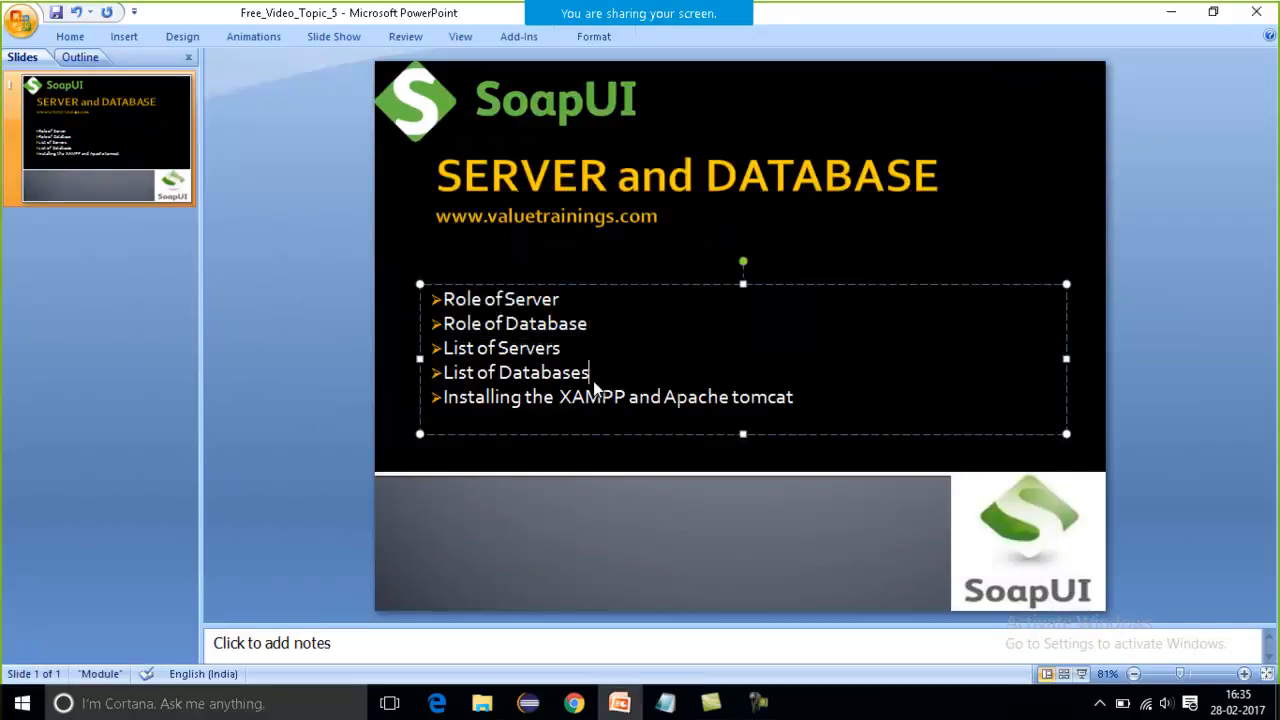
{"action": "left_click_drag", "start_coordinate": [590, 375], "coordinate": [460, 305]}
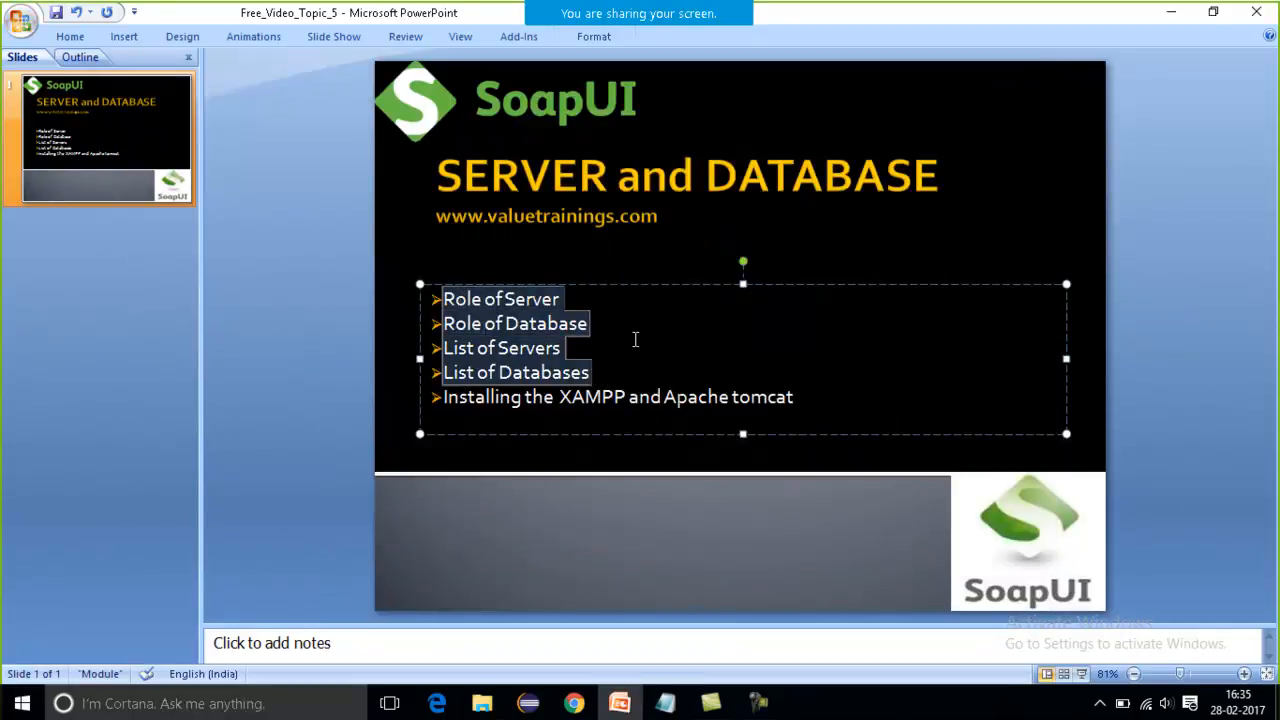
{"action": "left_click", "coordinate": [621, 374]}
{"action": "left_click_drag", "start_coordinate": [560, 398], "coordinate": [604, 405]}
Switch to the FreeVideo5 folder in File Explorer, launch xampp-win32-1.8.2-0-VC9-installer, and accept its antivirus and UAC notices.
{"action": "mouse_move", "coordinate": [488, 705]}
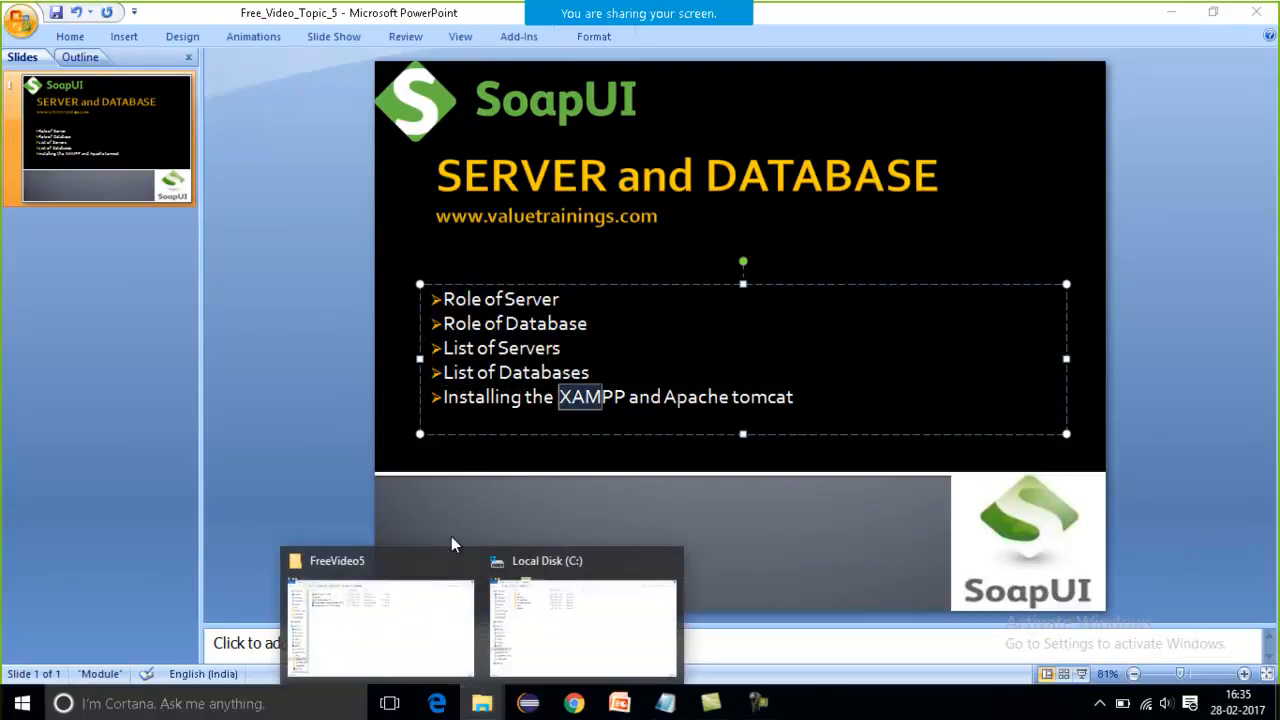
{"action": "left_click", "coordinate": [394, 614]}
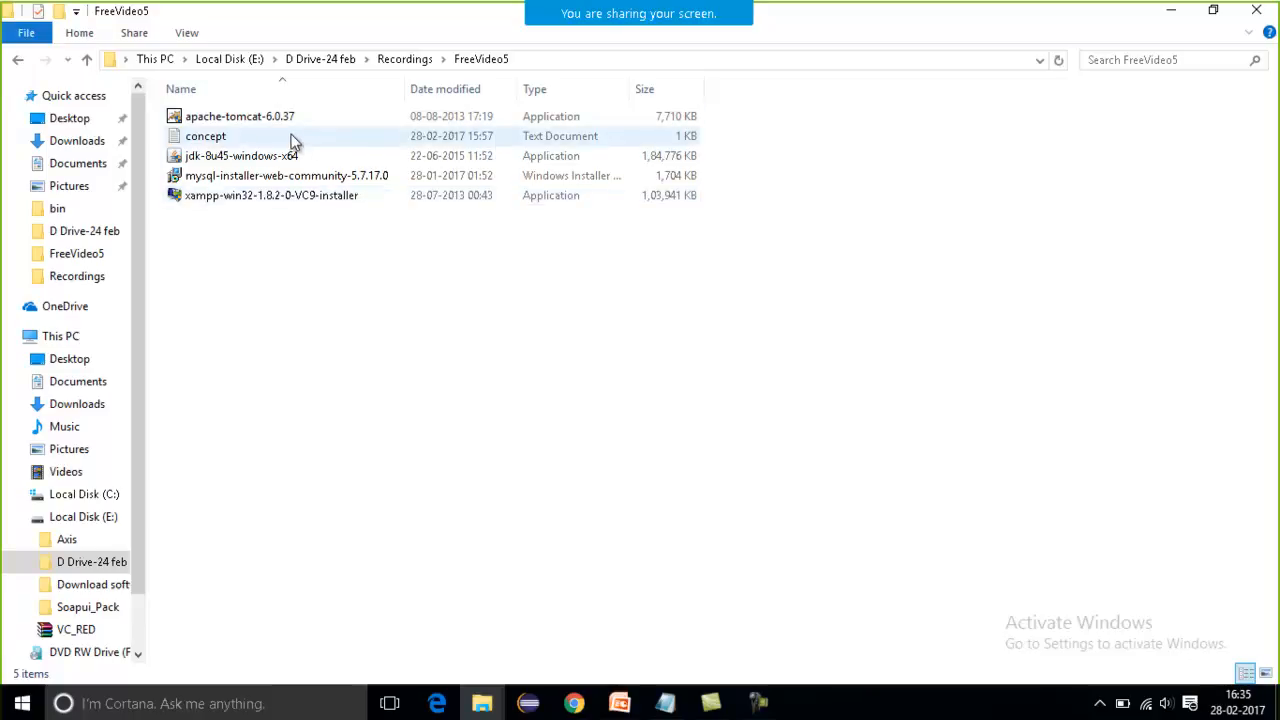
{"action": "left_click", "coordinate": [293, 195]}
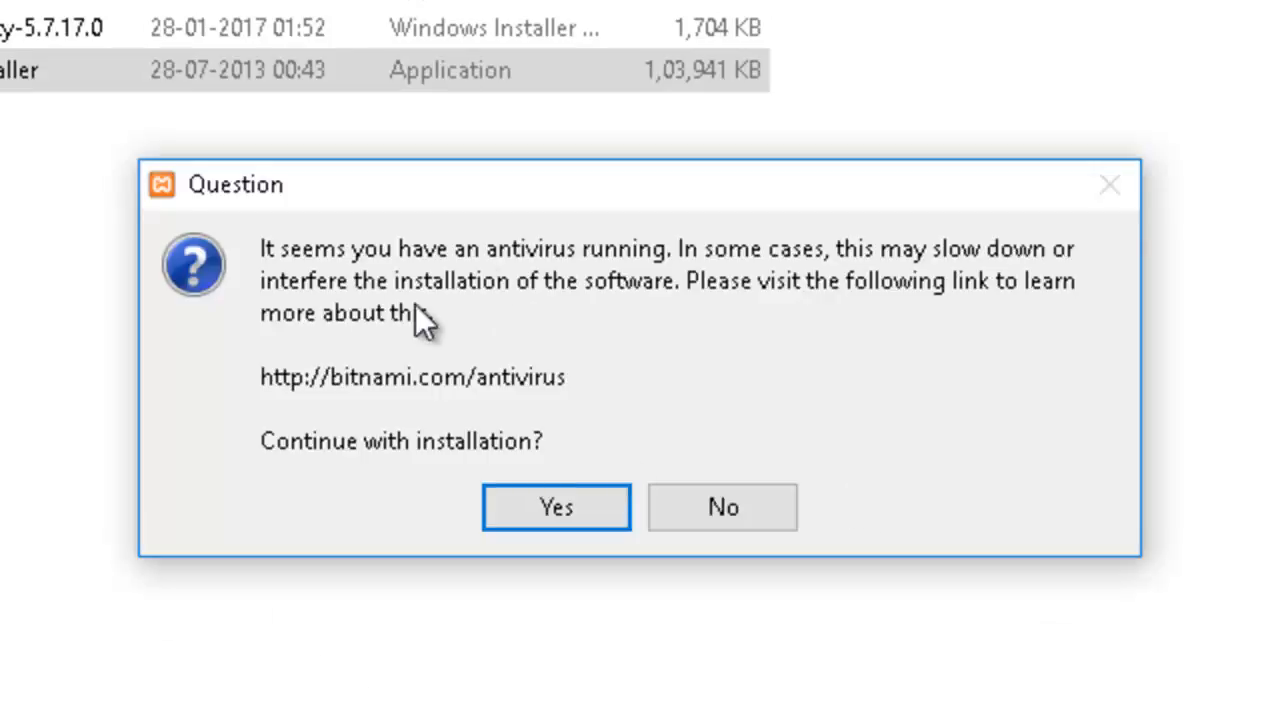
{"action": "left_click", "coordinate": [557, 510]}
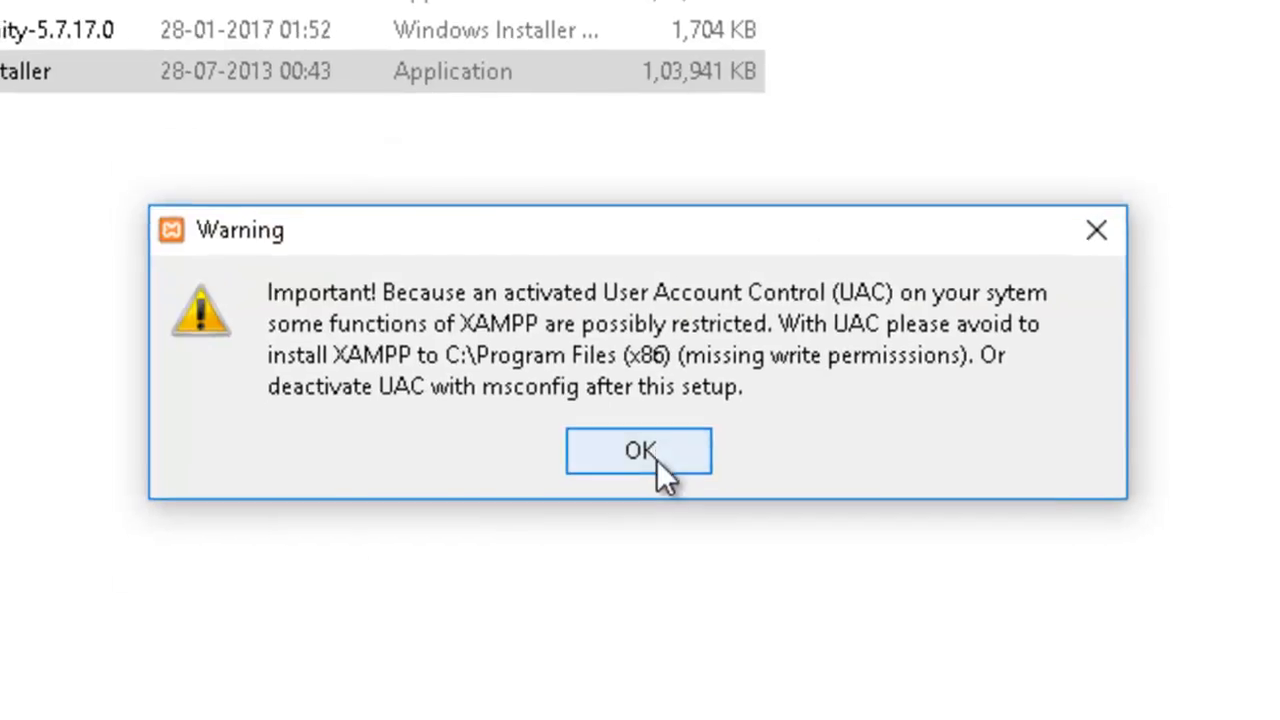
{"action": "left_click", "coordinate": [645, 416]}
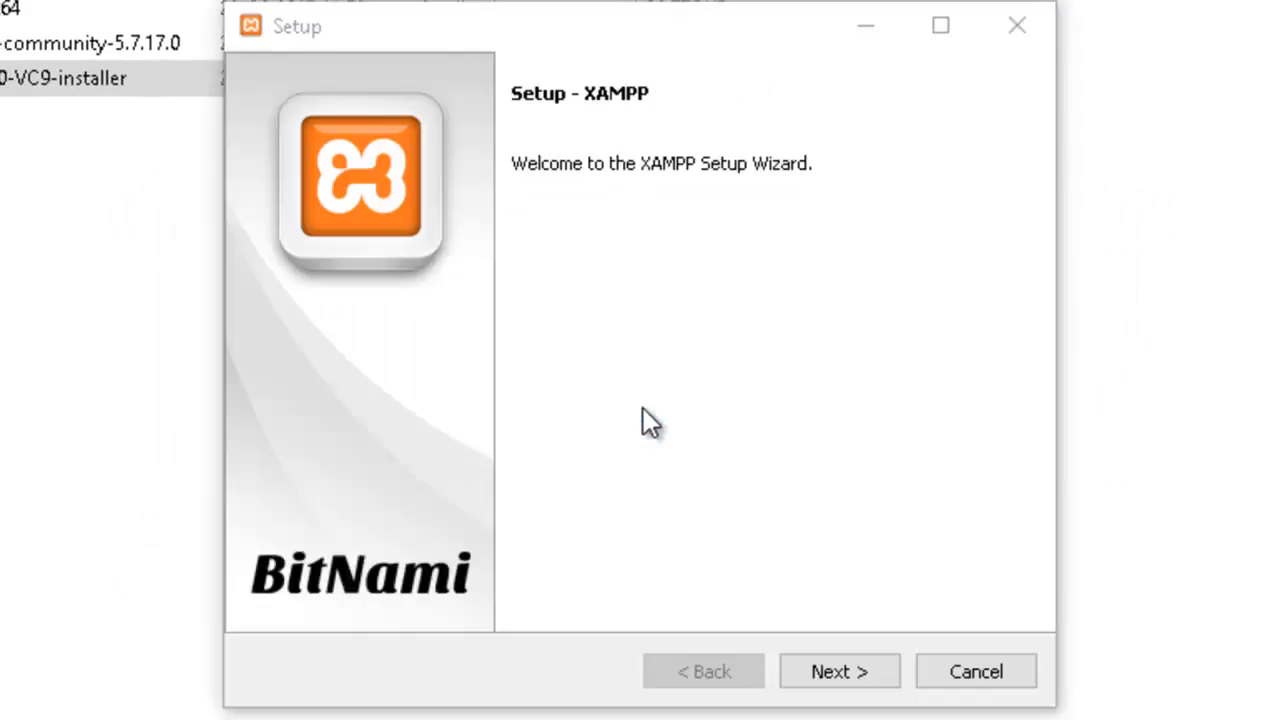
Advance the XAMPP setup to the ready-to-install stage with all components selected and C:\xampp as the installation folder.
{"action": "left_click", "coordinate": [845, 672]}
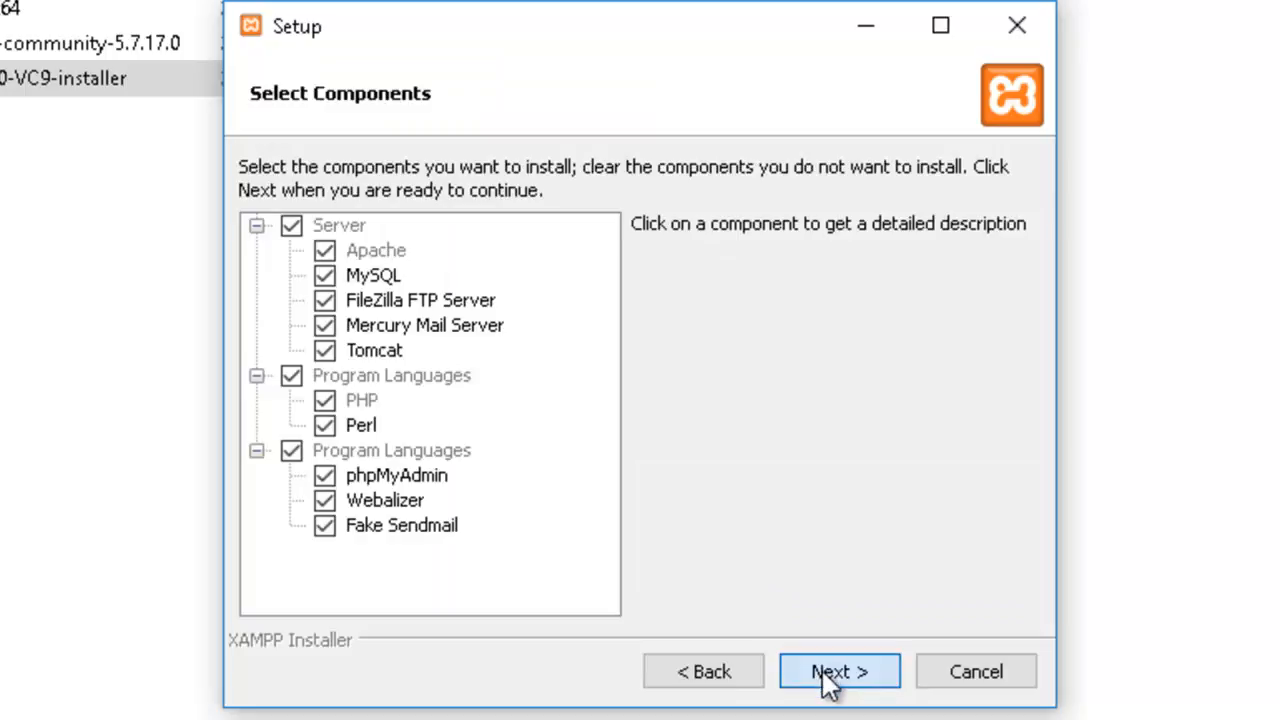
{"action": "left_click", "coordinate": [826, 676]}
{"action": "left_click", "coordinate": [484, 218]}
{"action": "left_click", "coordinate": [840, 668]}
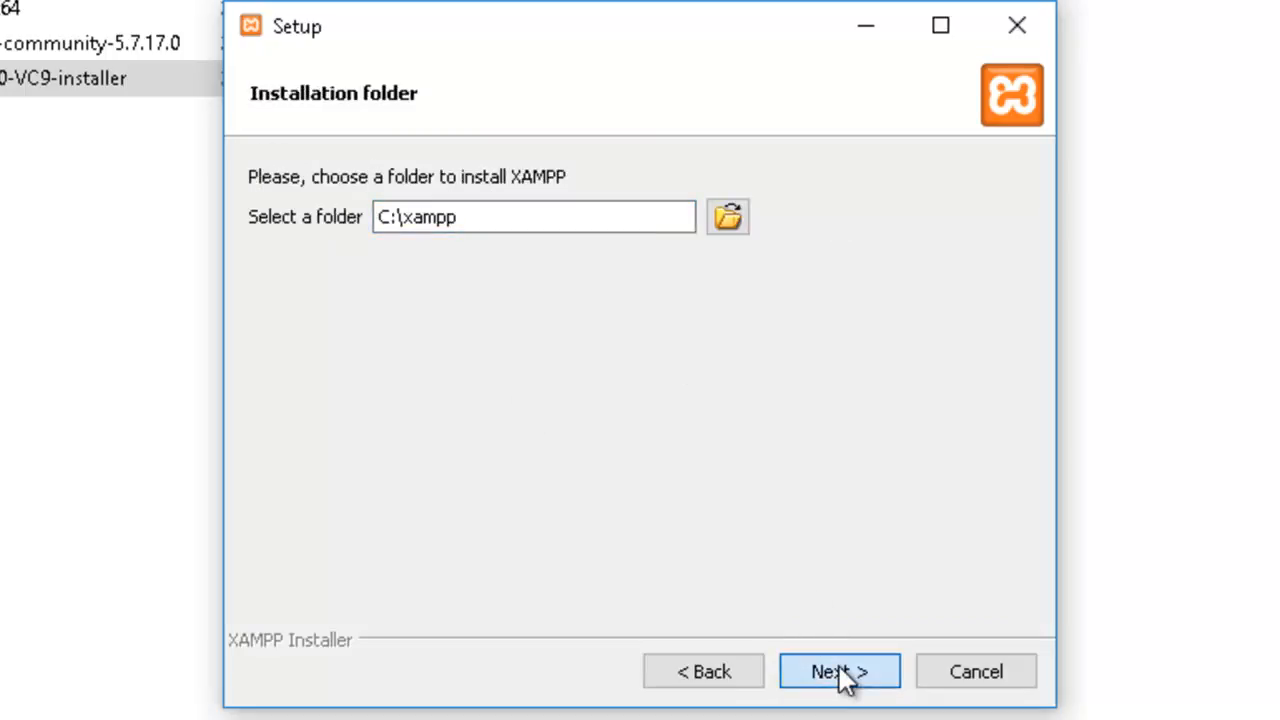
{"action": "left_click", "coordinate": [845, 676]}
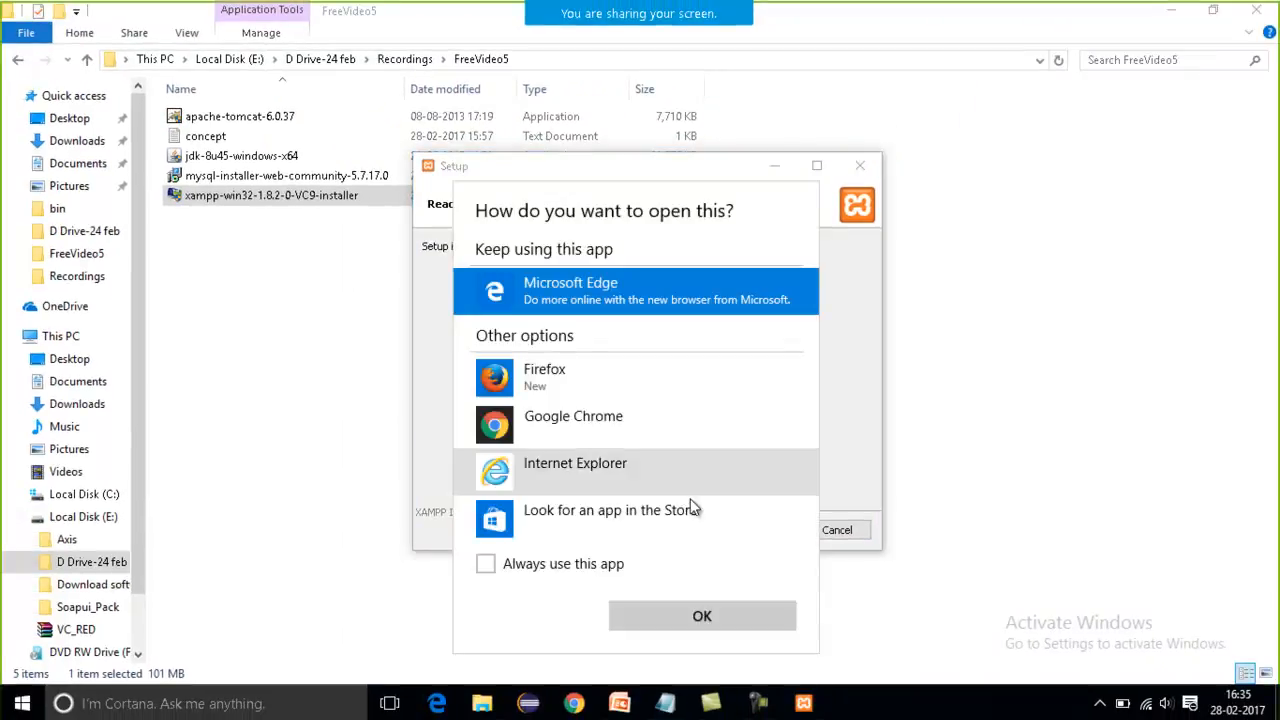
Open the Bitnami page in Firefox without making it the default browser, and return to the XAMPP setup to start the installation.
{"action": "left_click", "coordinate": [584, 383]}
{"action": "left_click", "coordinate": [662, 616]}
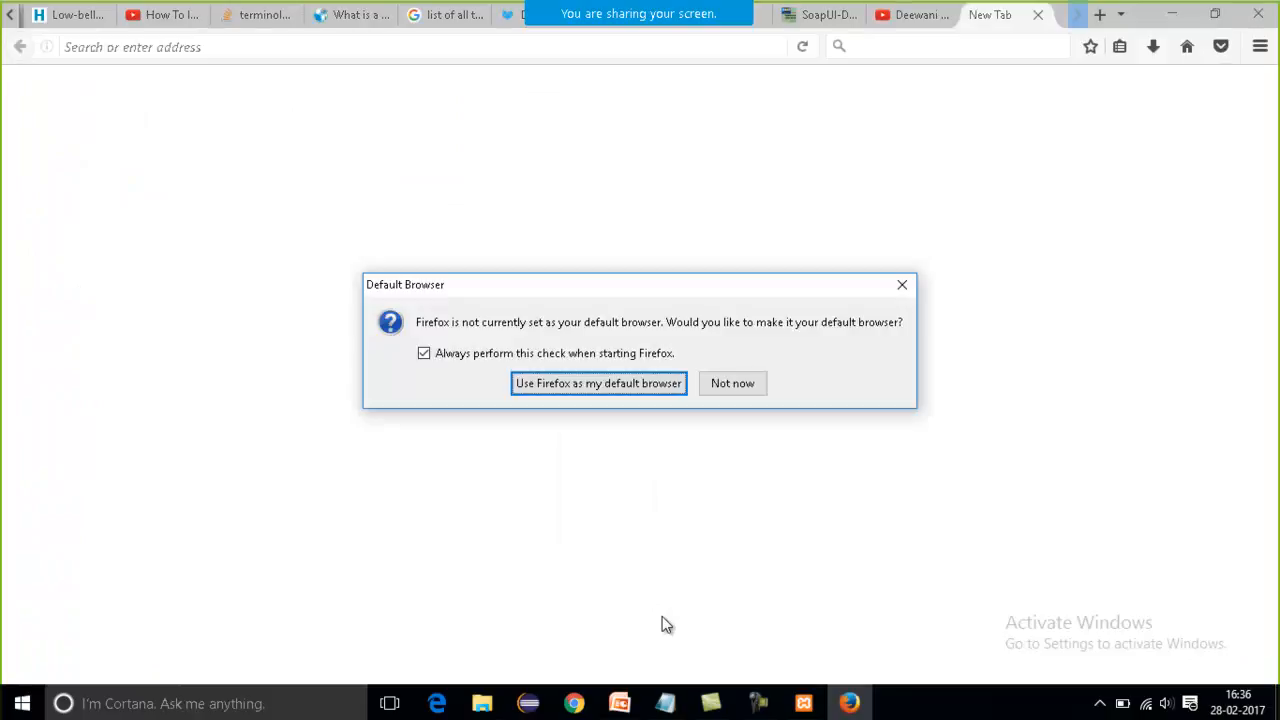
{"action": "left_click", "coordinate": [742, 386]}
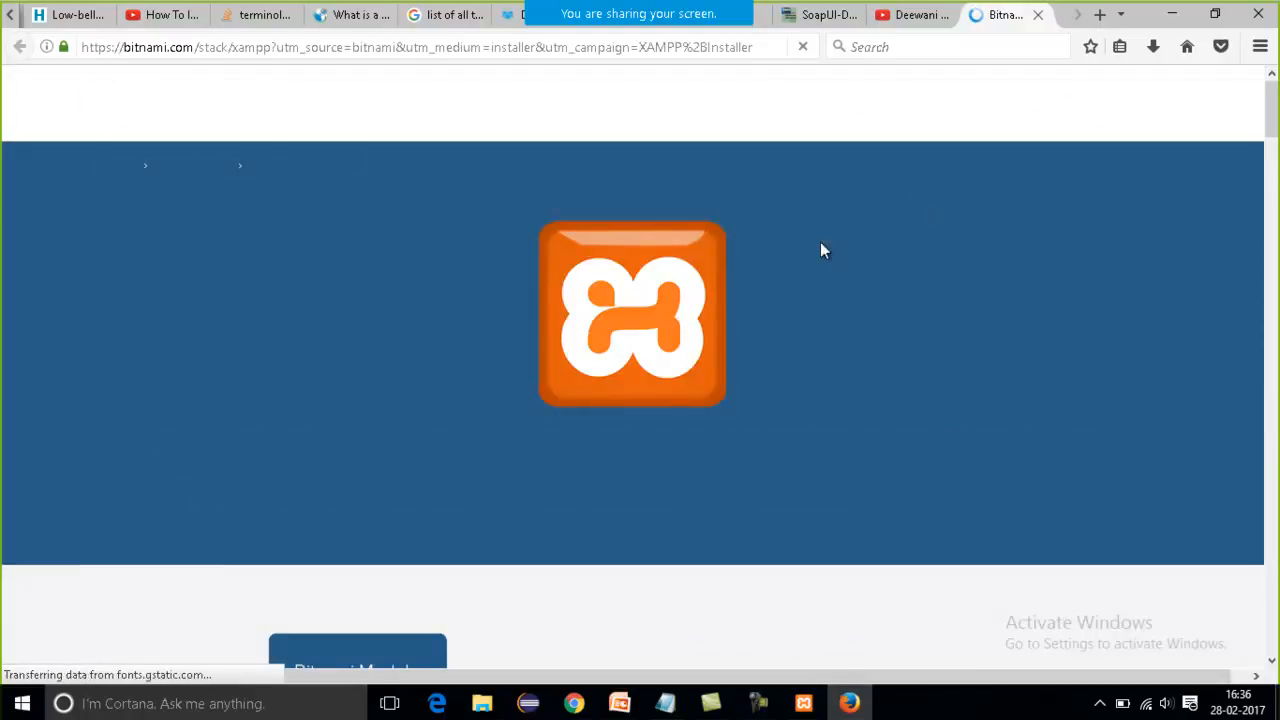
{"action": "left_click", "coordinate": [803, 703]}
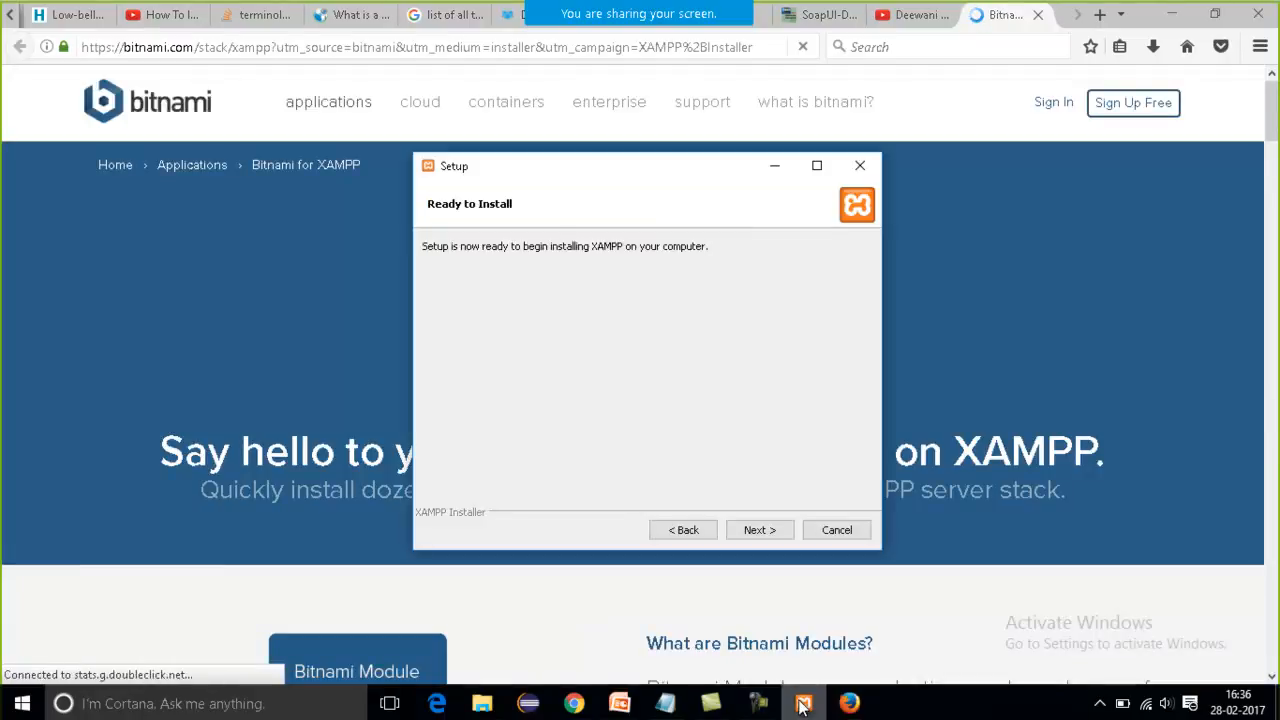
{"action": "left_click", "coordinate": [760, 531]}
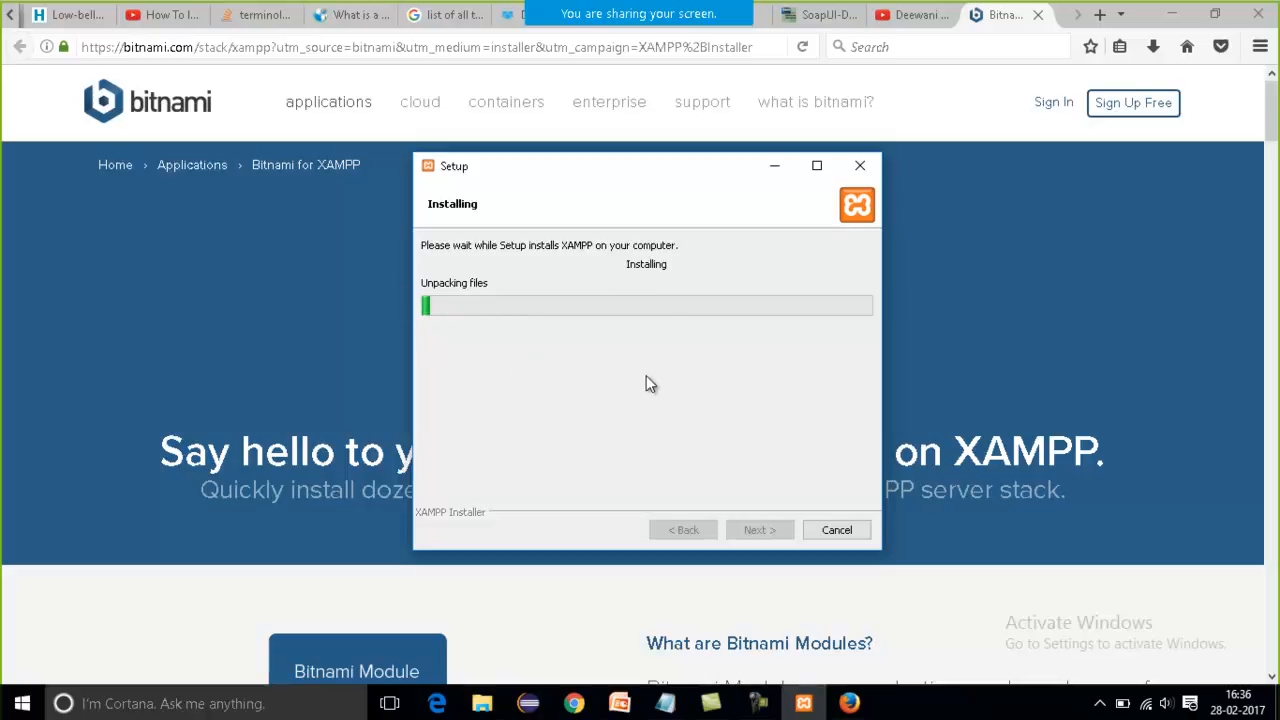
Finish the XAMPP setup with the option to start the Control Panel enabled, and bring up the XAMPP Control Panel window.
{"action": "left_click", "coordinate": [760, 706]}
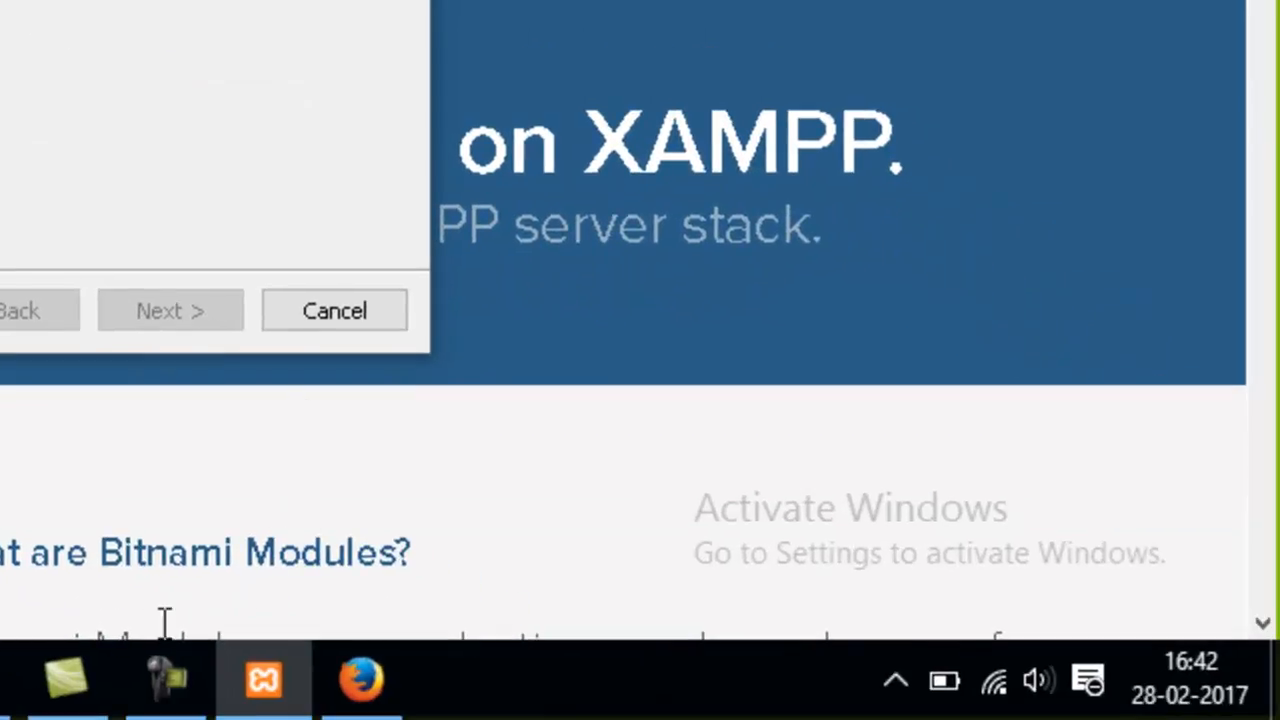
{"action": "left_click", "coordinate": [163, 675]}
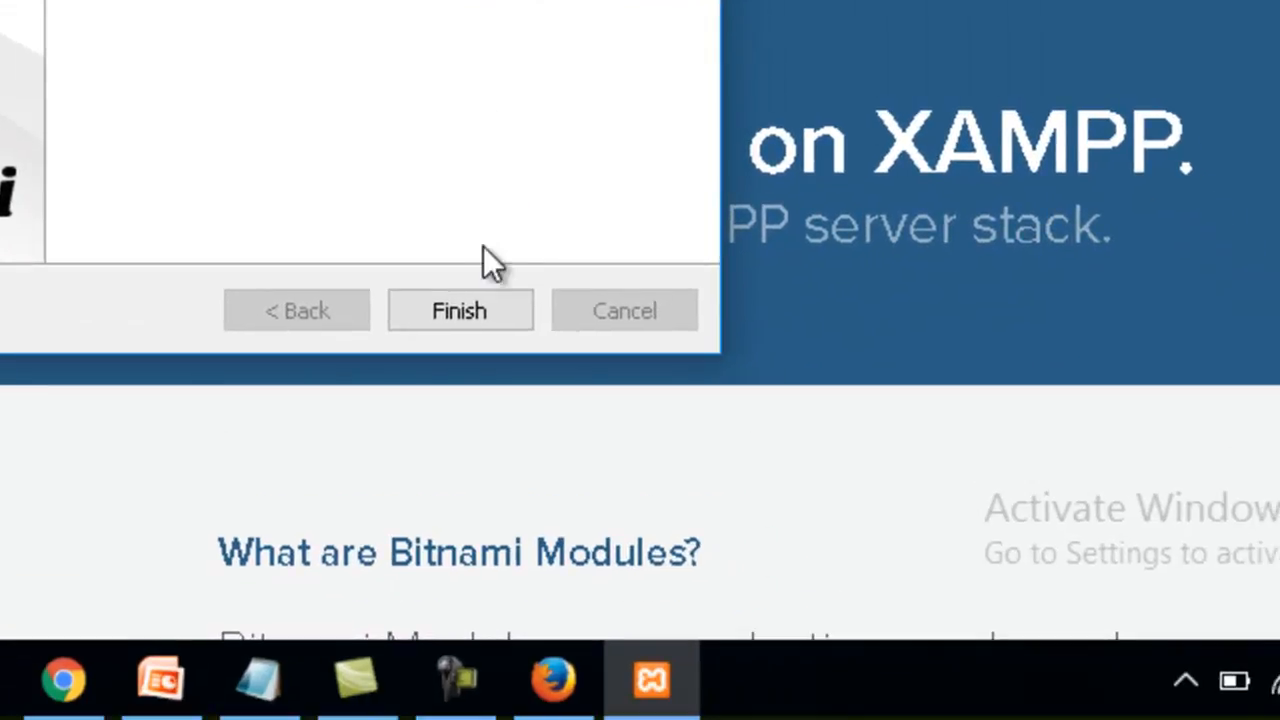
{"action": "left_click", "coordinate": [479, 304]}
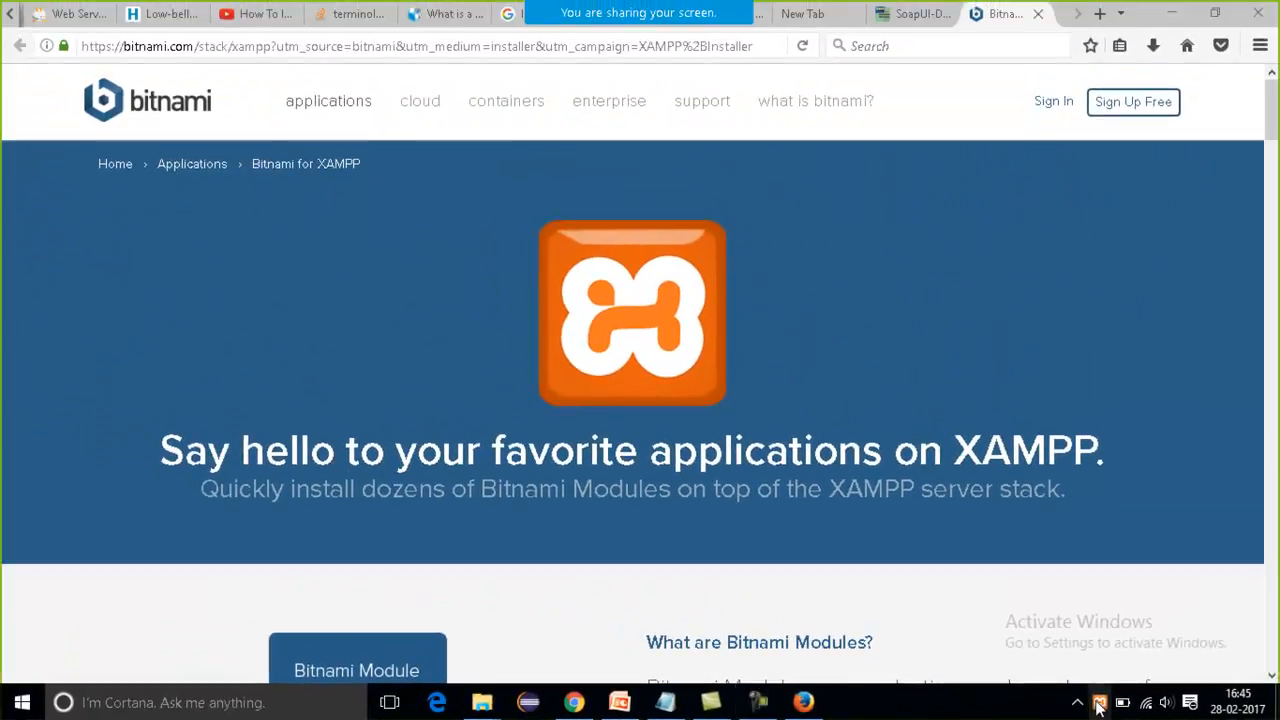
{"action": "left_click", "coordinate": [1099, 704]}
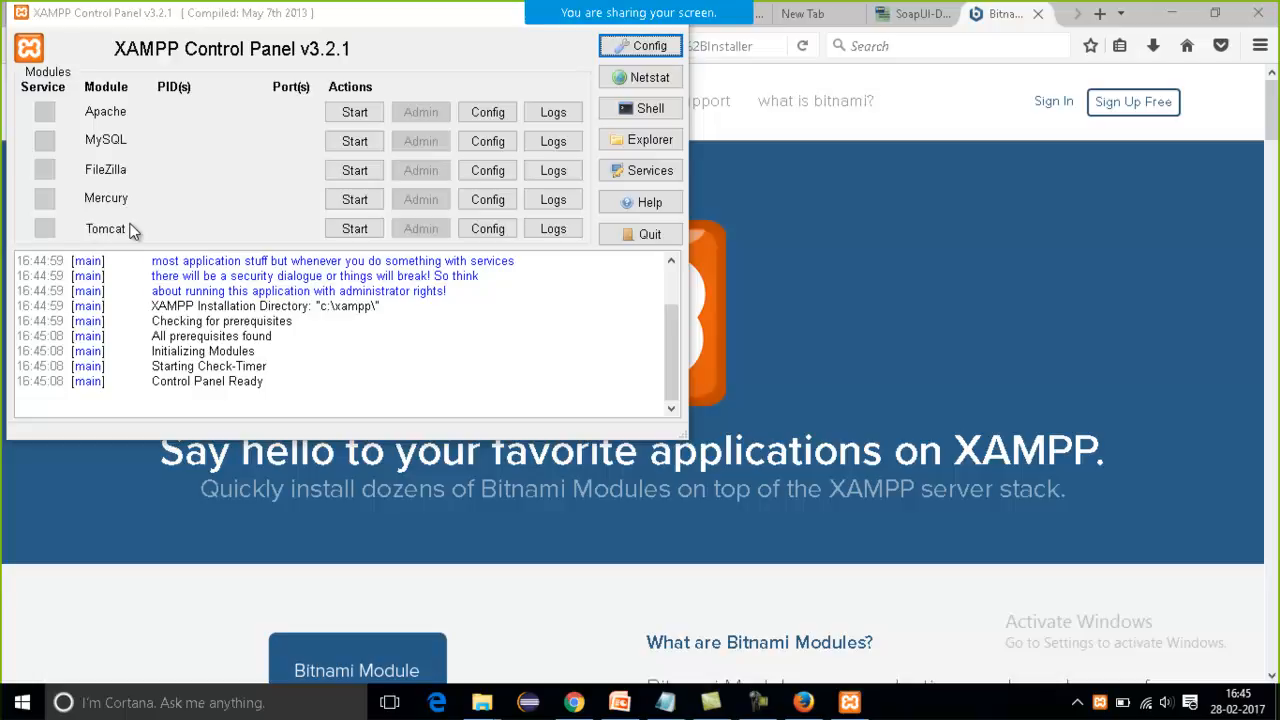
Annotate the shared screen in red, circling Apache and MySQL and marking their Start actions with arrows and ticks, and exit annotation.
{"action": "mouse_move", "coordinate": [482, 20]}
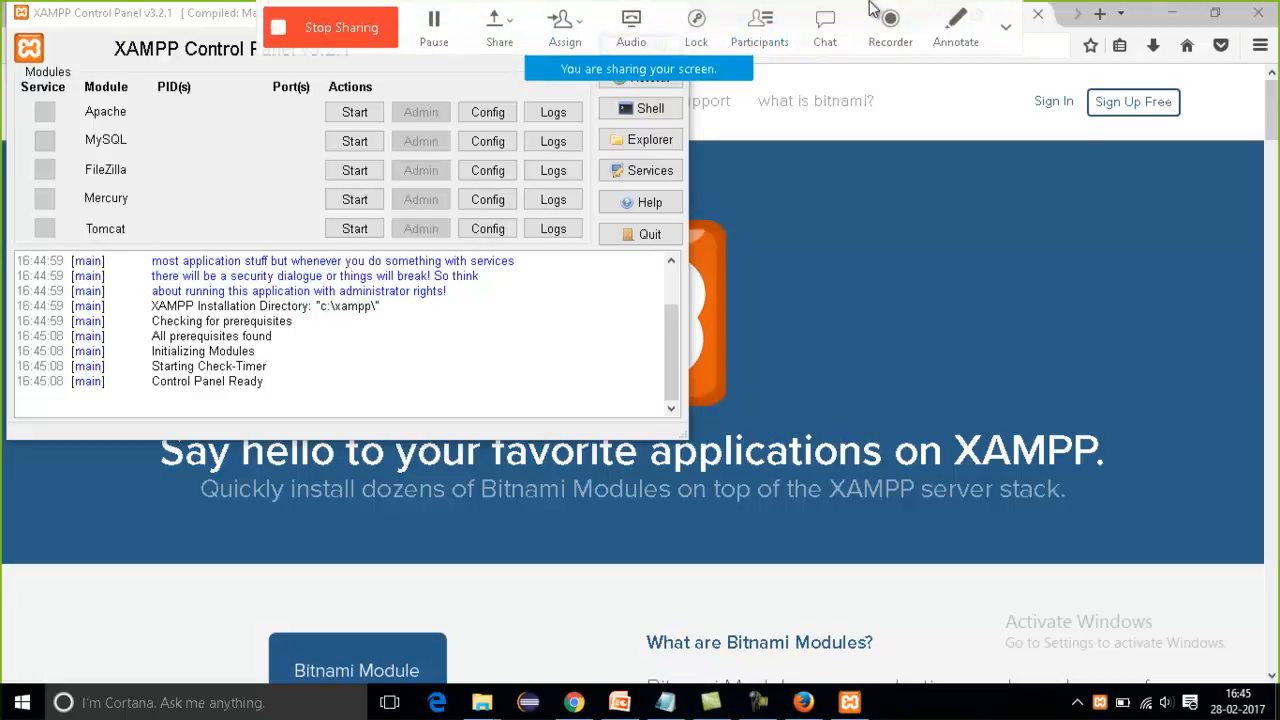
{"action": "left_click", "coordinate": [975, 33]}
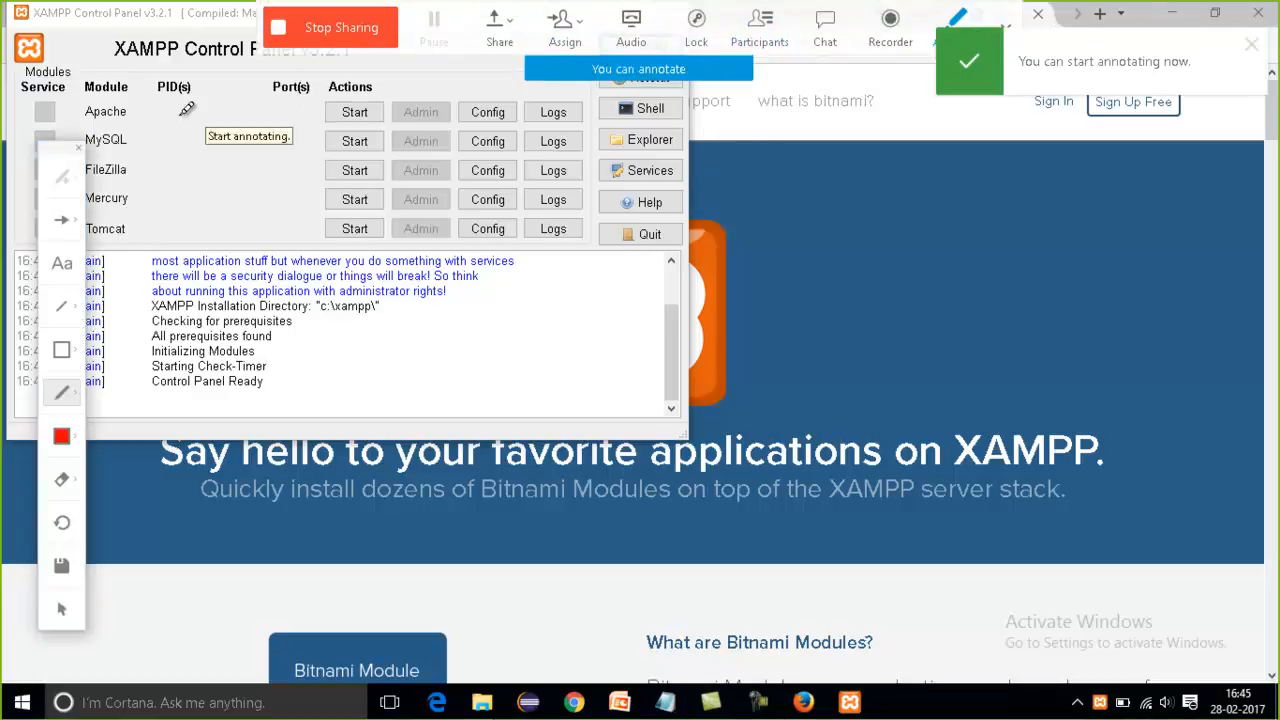
{"action": "mouse_move", "coordinate": [65, 163]}
{"action": "left_mouse_down"}
{"action": "mouse_move", "coordinate": [563, 192]}
{"action": "mouse_move", "coordinate": [967, 191]}
{"action": "left_mouse_up"}
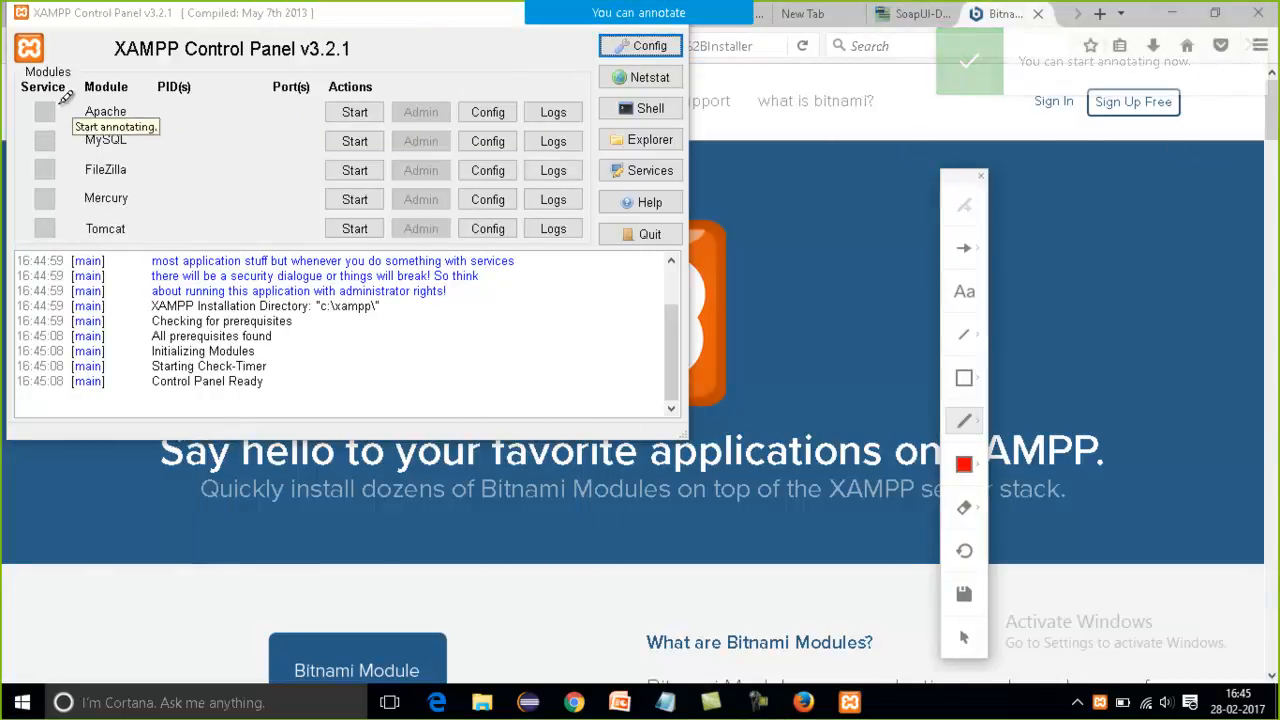
{"action": "mouse_move", "coordinate": [157, 84]}
{"action": "left_mouse_down"}
{"action": "mouse_move", "coordinate": [118, 118]}
{"action": "mouse_move", "coordinate": [86, 100]}
{"action": "mouse_move", "coordinate": [94, 139]}
{"action": "mouse_move", "coordinate": [127, 131]}
{"action": "left_mouse_up"}
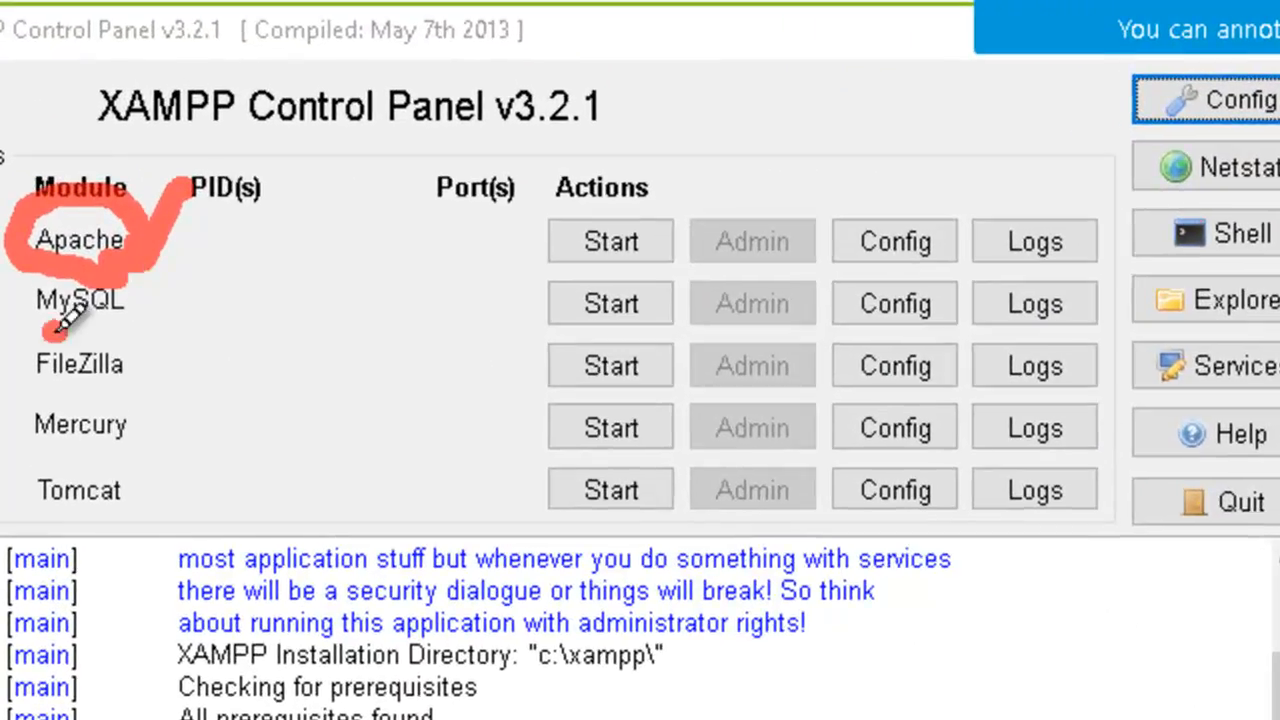
{"action": "mouse_move", "coordinate": [126, 281]}
{"action": "left_mouse_down"}
{"action": "mouse_move", "coordinate": [43, 258]}
{"action": "mouse_move", "coordinate": [63, 296]}
{"action": "mouse_move", "coordinate": [366, 360]}
{"action": "mouse_move", "coordinate": [475, 350]}
{"action": "mouse_move", "coordinate": [465, 400]}
{"action": "left_mouse_up"}
{"action": "mouse_move", "coordinate": [405, 228]}
{"action": "left_mouse_down"}
{"action": "mouse_move", "coordinate": [491, 240]}
{"action": "mouse_move", "coordinate": [466, 266]}
{"action": "left_mouse_up"}
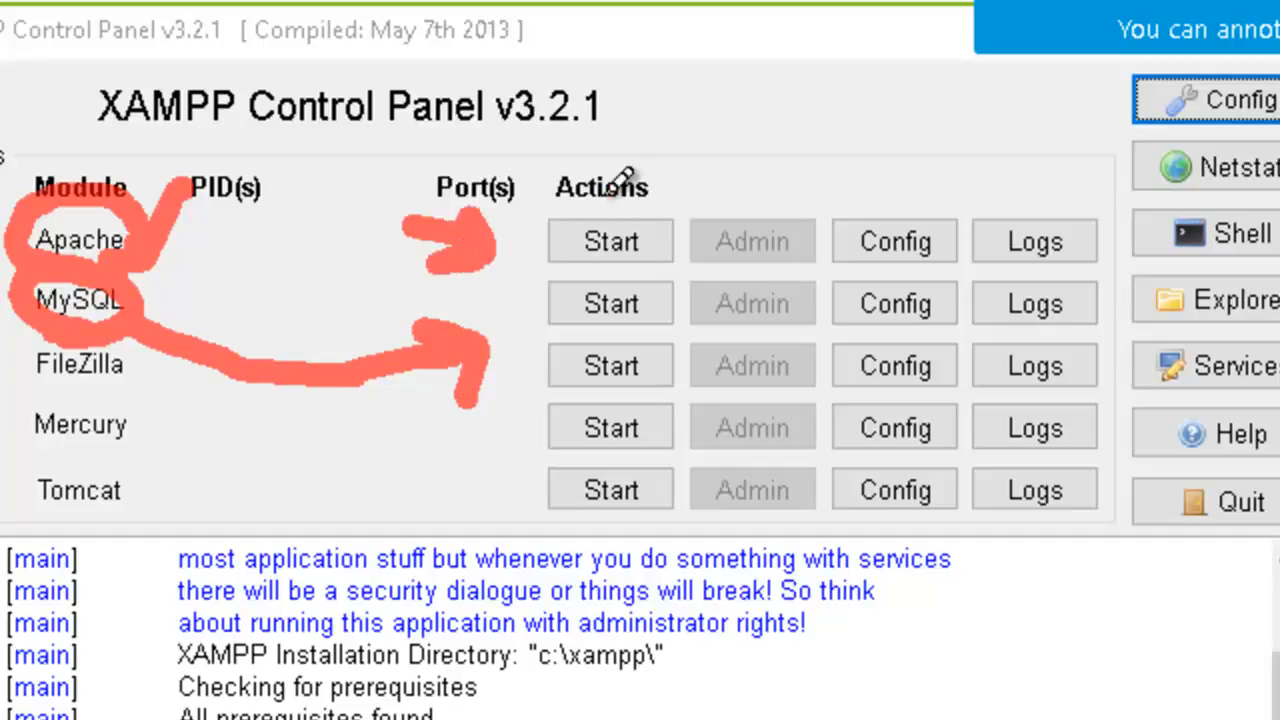
{"action": "left_click_drag", "start_coordinate": [598, 208], "coordinate": [670, 128]}
{"action": "mouse_move", "coordinate": [646, 312]}
{"action": "left_mouse_down"}
{"action": "mouse_move", "coordinate": [657, 318]}
{"action": "mouse_move", "coordinate": [728, 268]}
{"action": "left_mouse_up"}
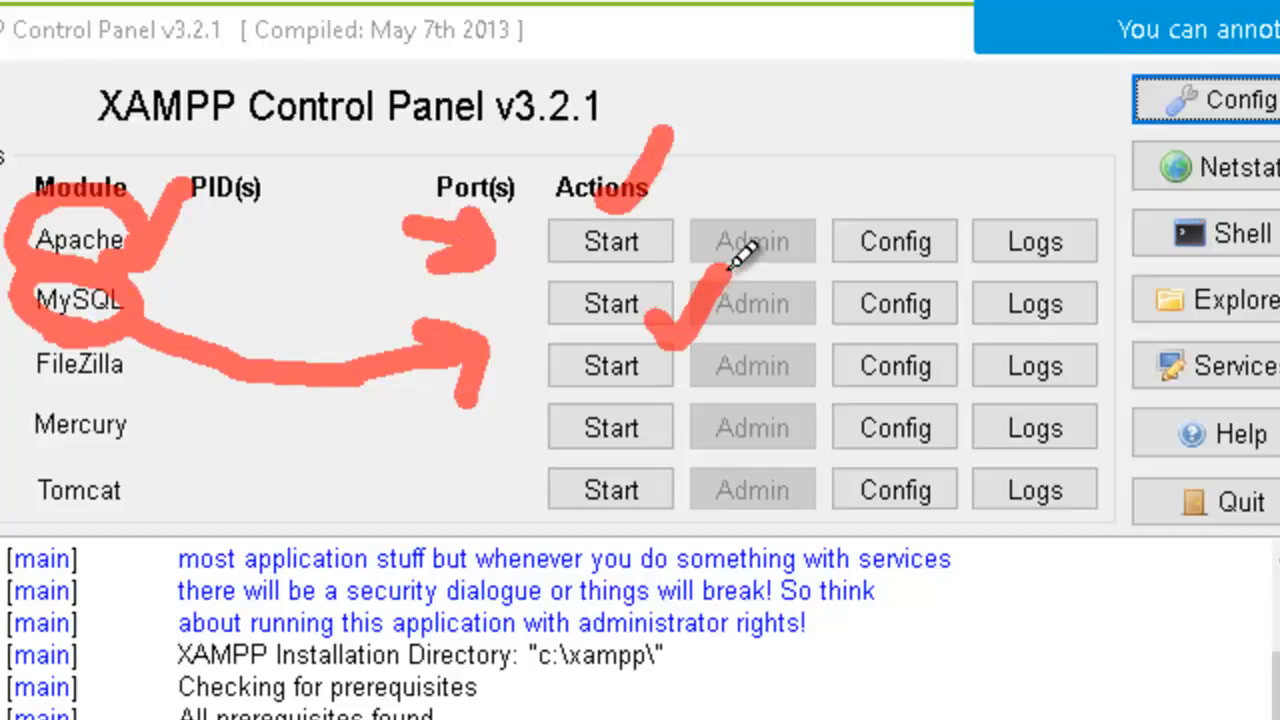
{"action": "key", "text": "Escape"}
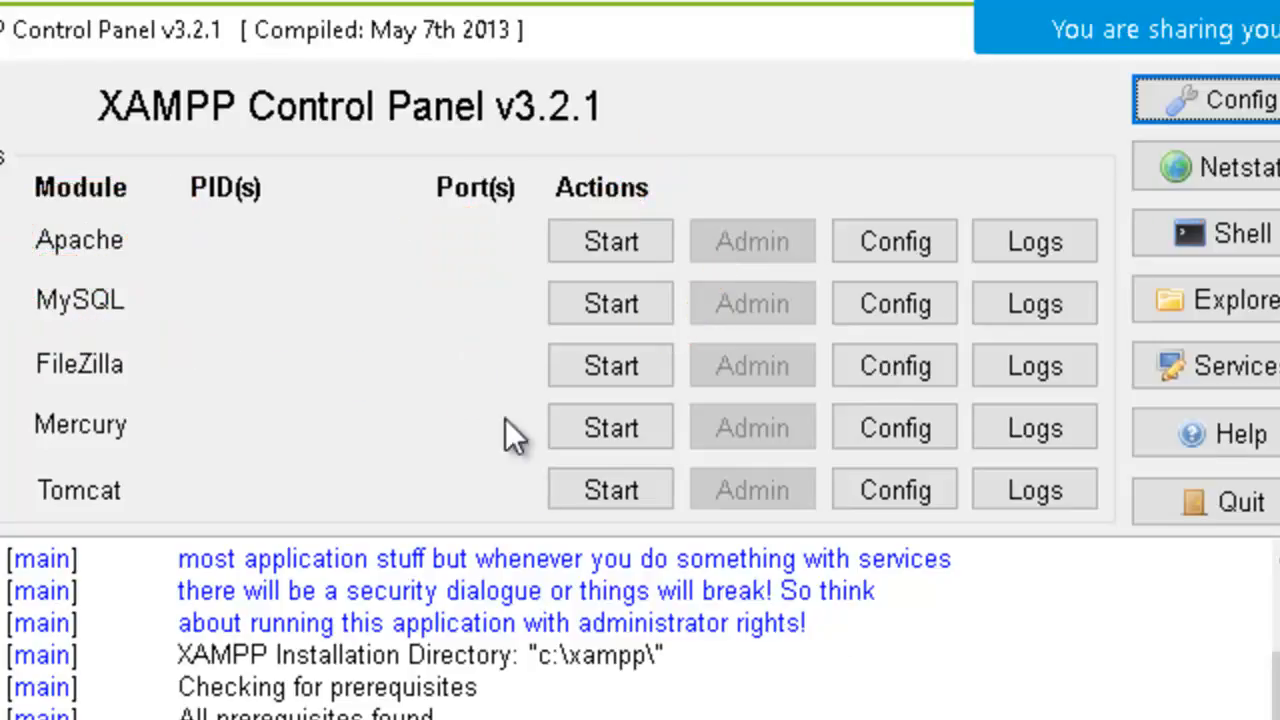
Start the Apache module in the XAMPP Control Panel and load localhost in a new Firefox tab.
{"action": "left_click", "coordinate": [622, 255]}
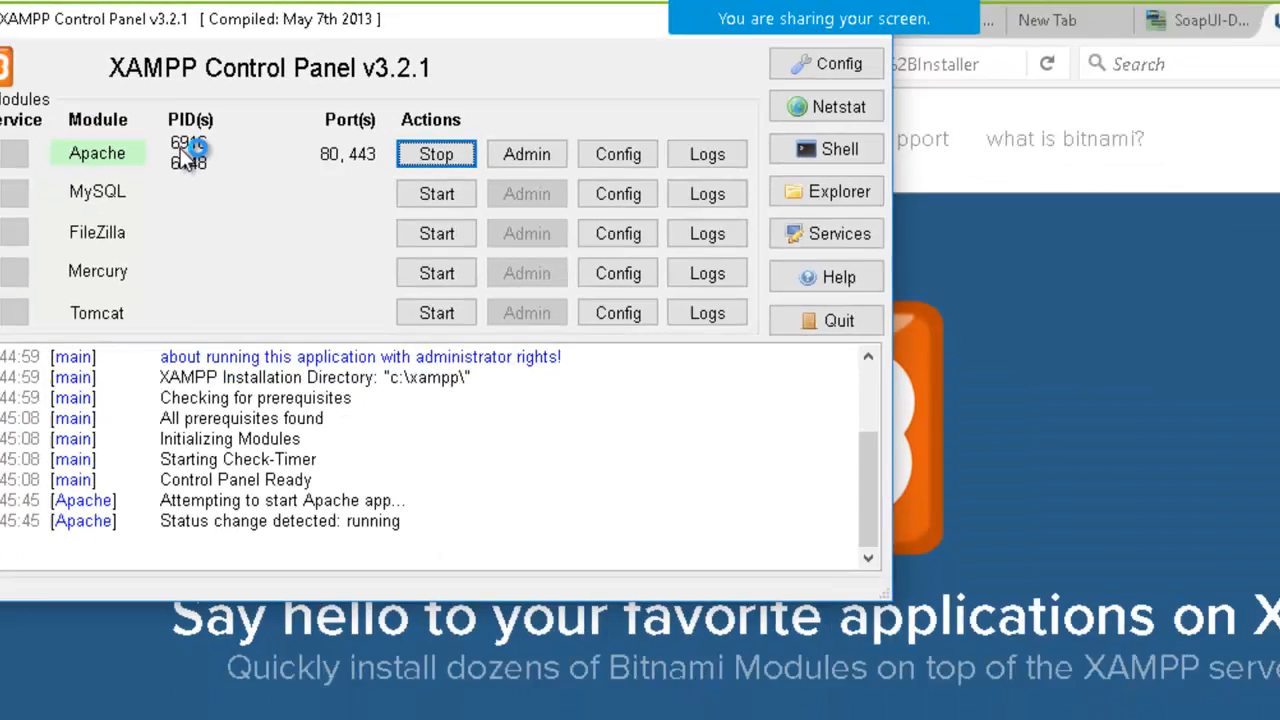
{"action": "key", "text": "alt+Tab"}
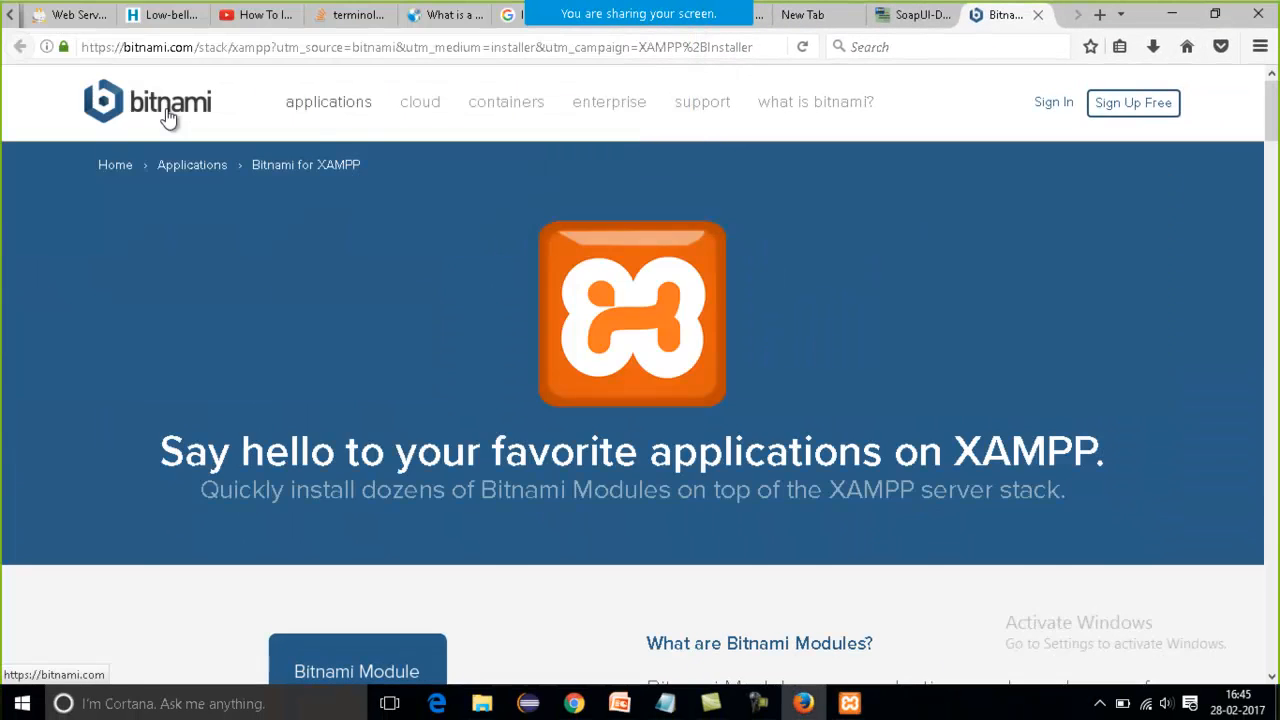
{"action": "key", "text": "ctrl+t"}
{"action": "type", "text": "localhost/"}
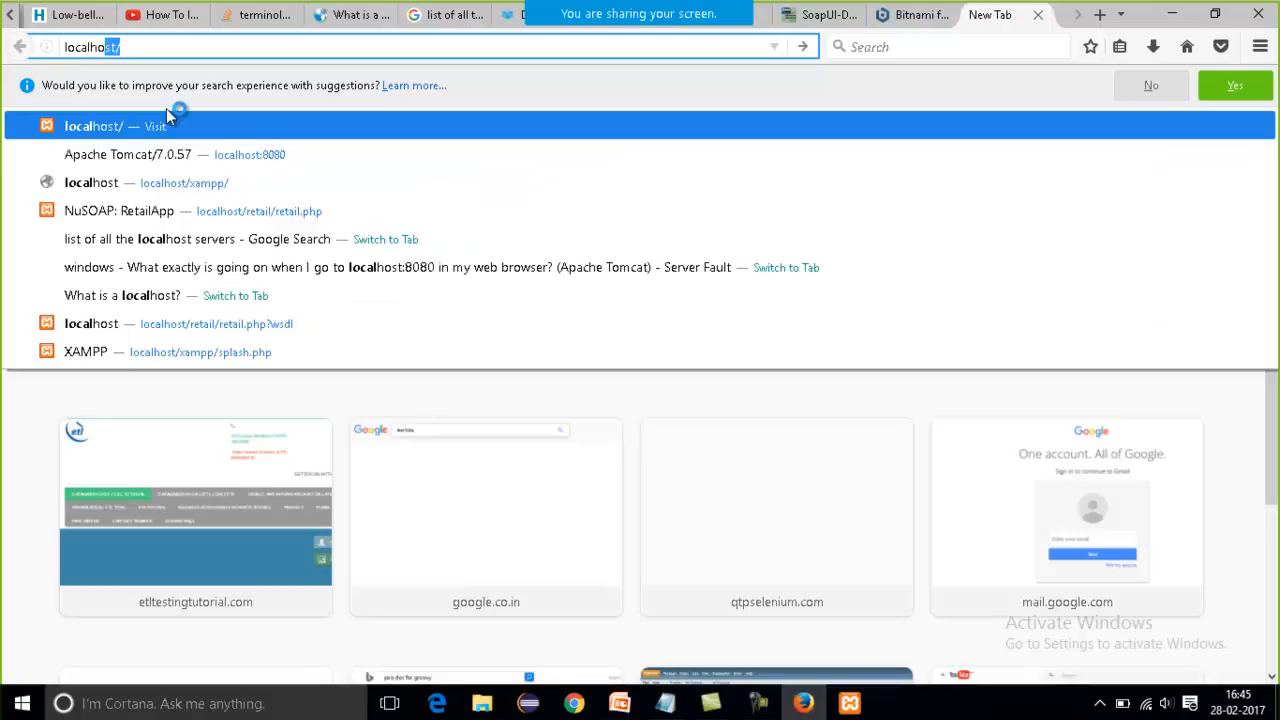
{"action": "key", "text": "Return"}
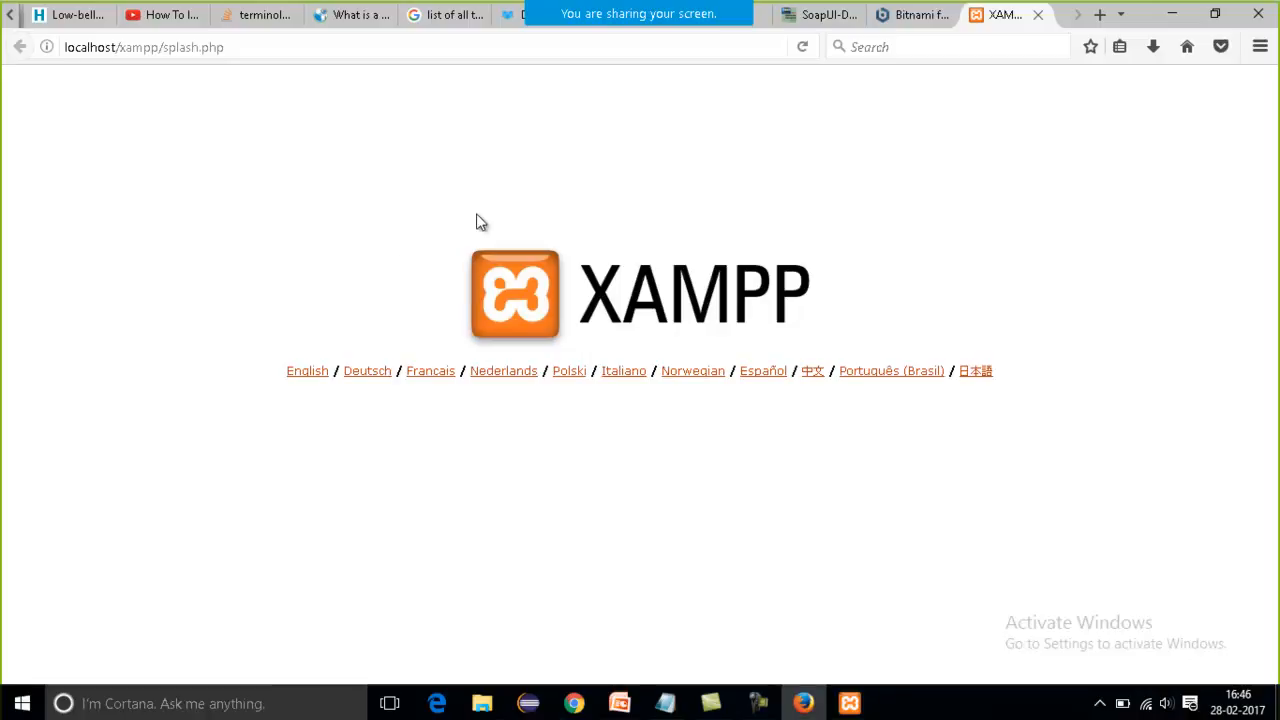
Switch back to the XAMPP Control Panel, start the MySQL module, and open a Command Prompt with cmd.
{"action": "key", "text": "alt+Tab"}
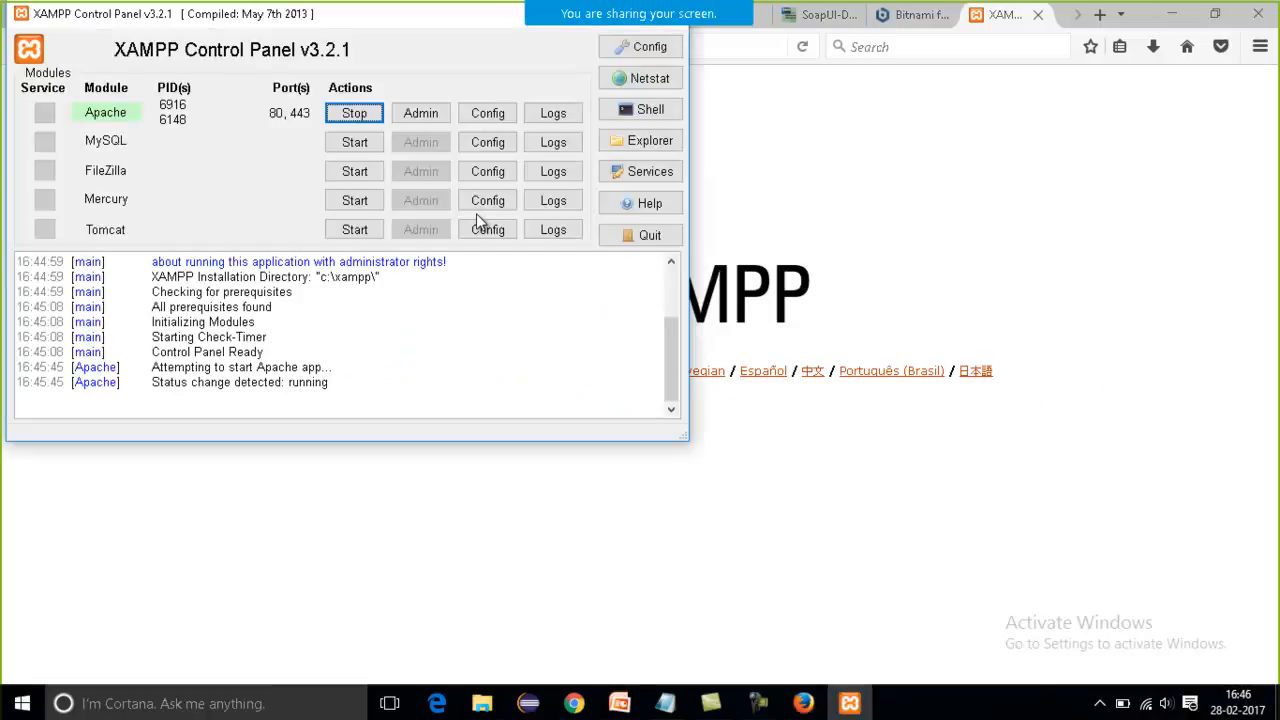
{"action": "left_click", "coordinate": [350, 143]}
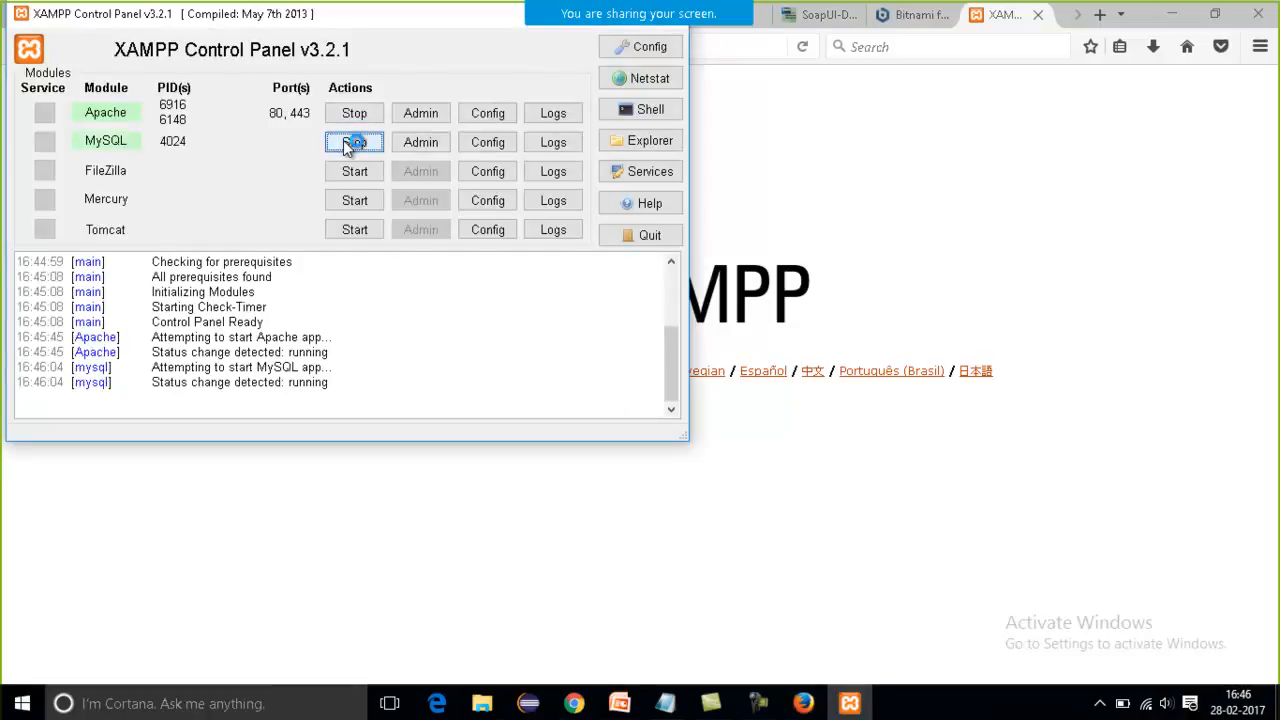
{"action": "key", "text": "super"}
{"action": "type", "text": "cmd"}
{"action": "key", "text": "Return"}
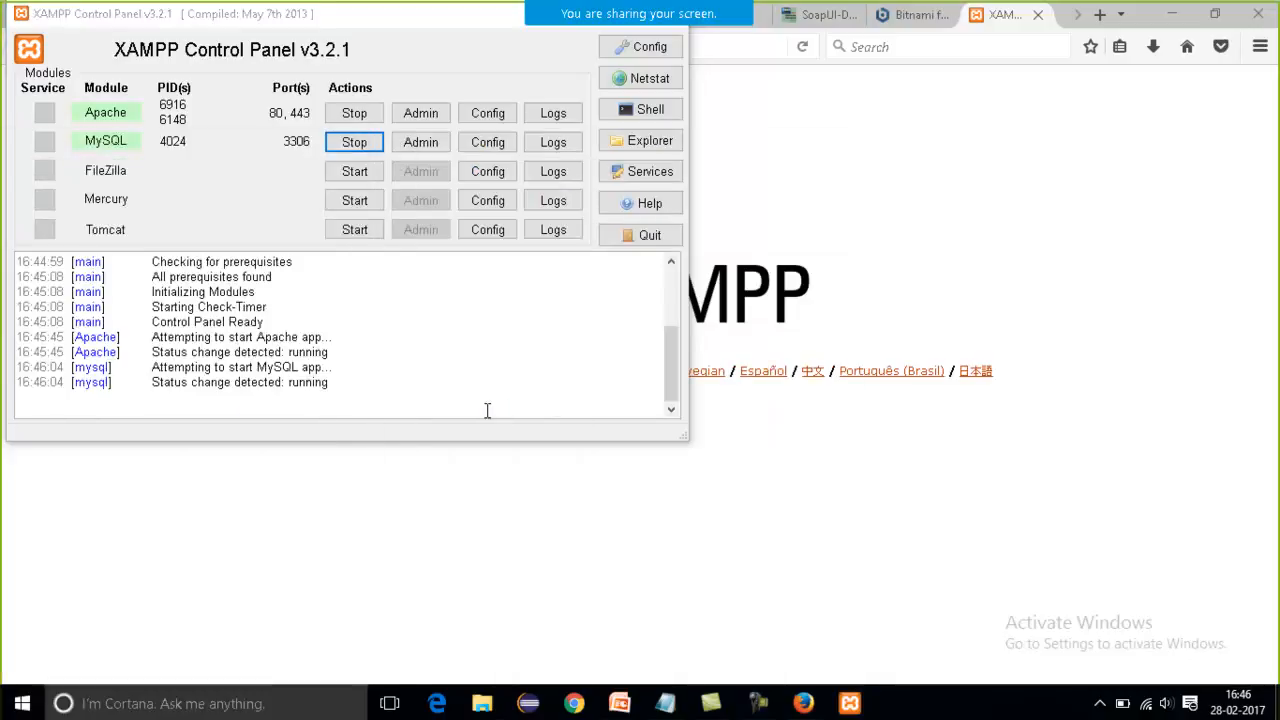
Switch to the Local Disk (C:) window in File Explorer, browse to xampp\mysql\bin, and select the mysql application.
{"action": "mouse_move", "coordinate": [475, 704]}
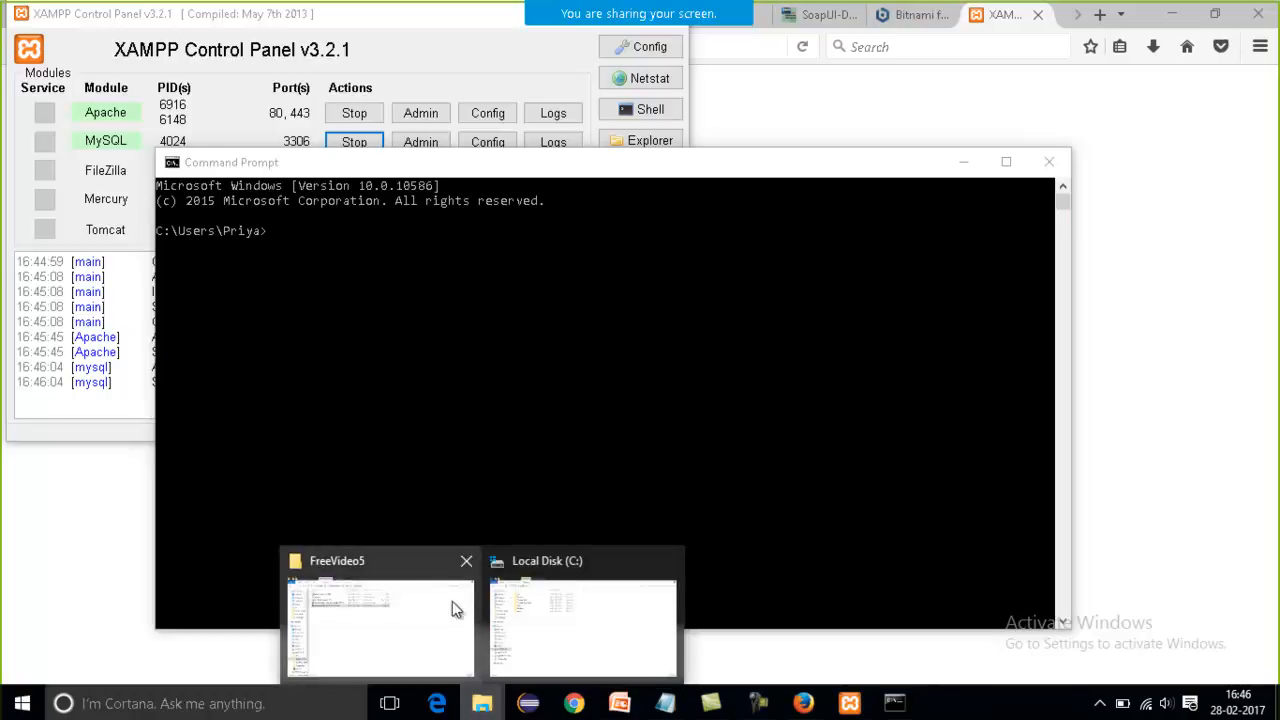
{"action": "left_click", "coordinate": [557, 611]}
{"action": "double_click", "coordinate": [265, 237]}
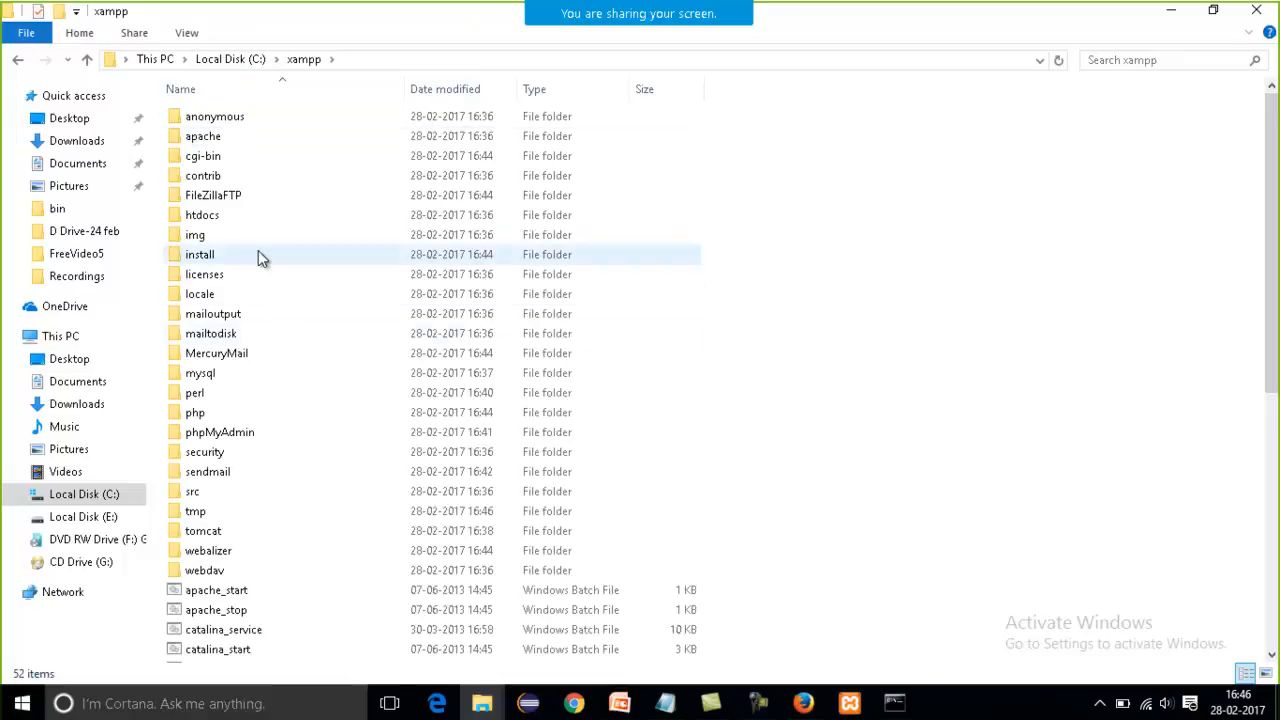
{"action": "left_click", "coordinate": [267, 380]}
{"action": "double_click", "coordinate": [267, 386]}
{"action": "double_click", "coordinate": [249, 141]}
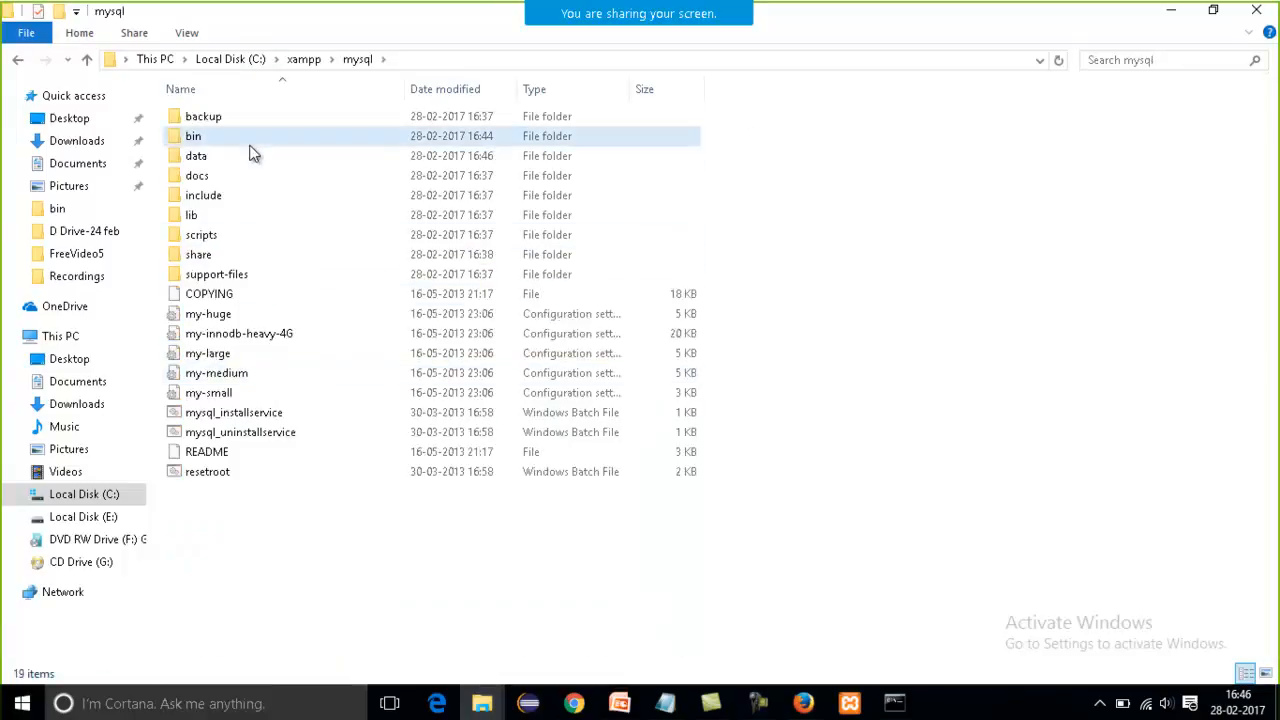
{"action": "left_click", "coordinate": [515, 61]}
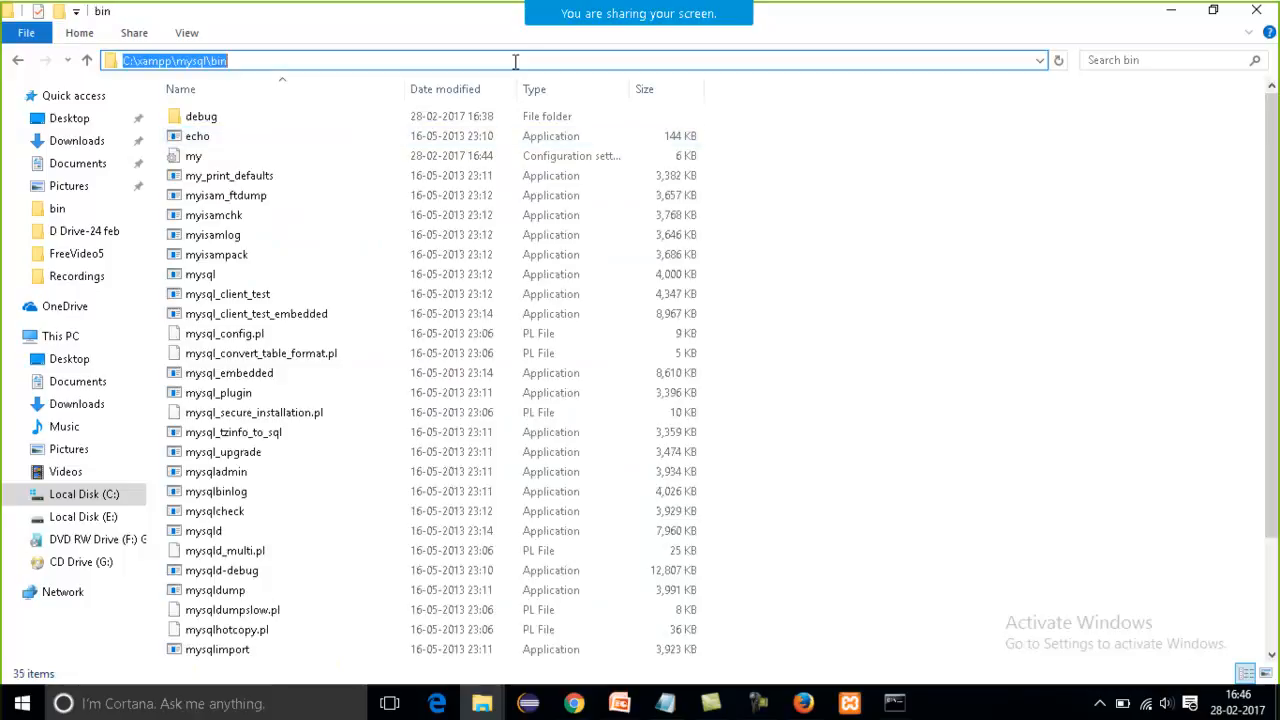
{"action": "left_click", "coordinate": [414, 278]}
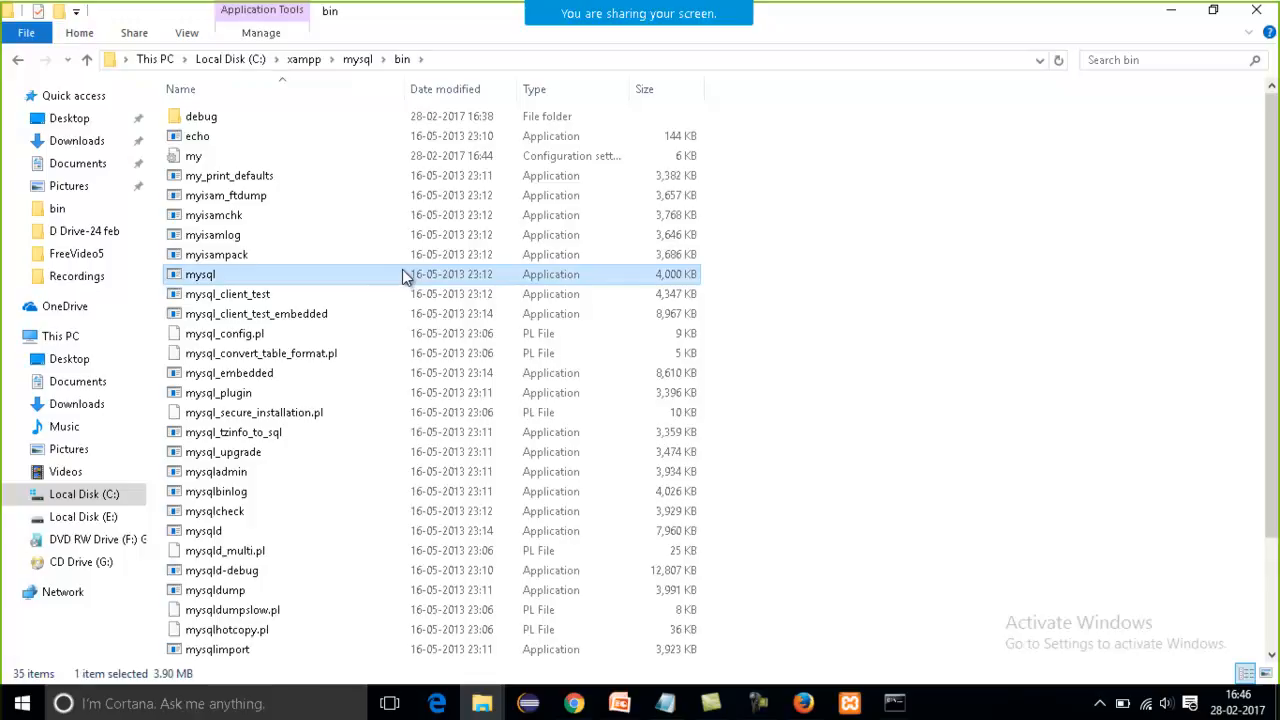
Copy the bin folder's path and change the Command Prompt's directory to C:\xampp\mysql\bin.
{"action": "left_click", "coordinate": [473, 61]}
{"action": "key", "text": "BackSpace"}
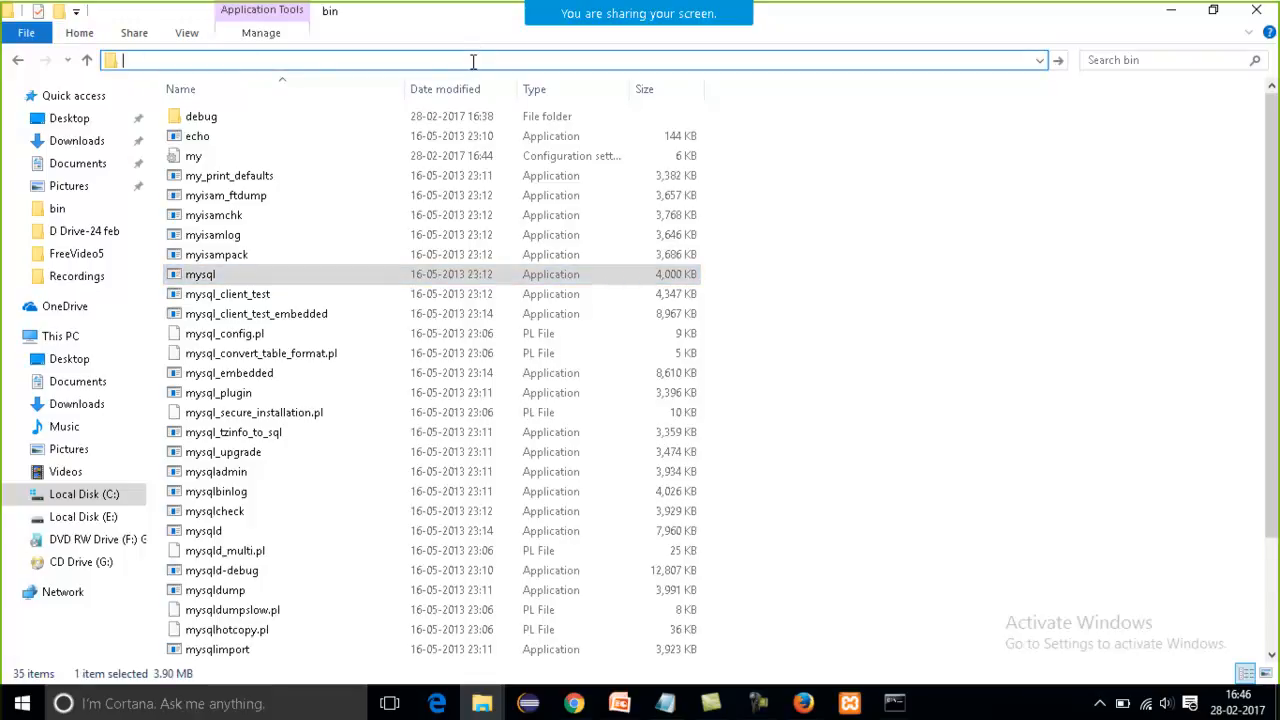
{"action": "key", "text": "ctrl+z"}
{"action": "key", "text": "ctrl+c"}
{"action": "key", "text": "alt+Tab"}
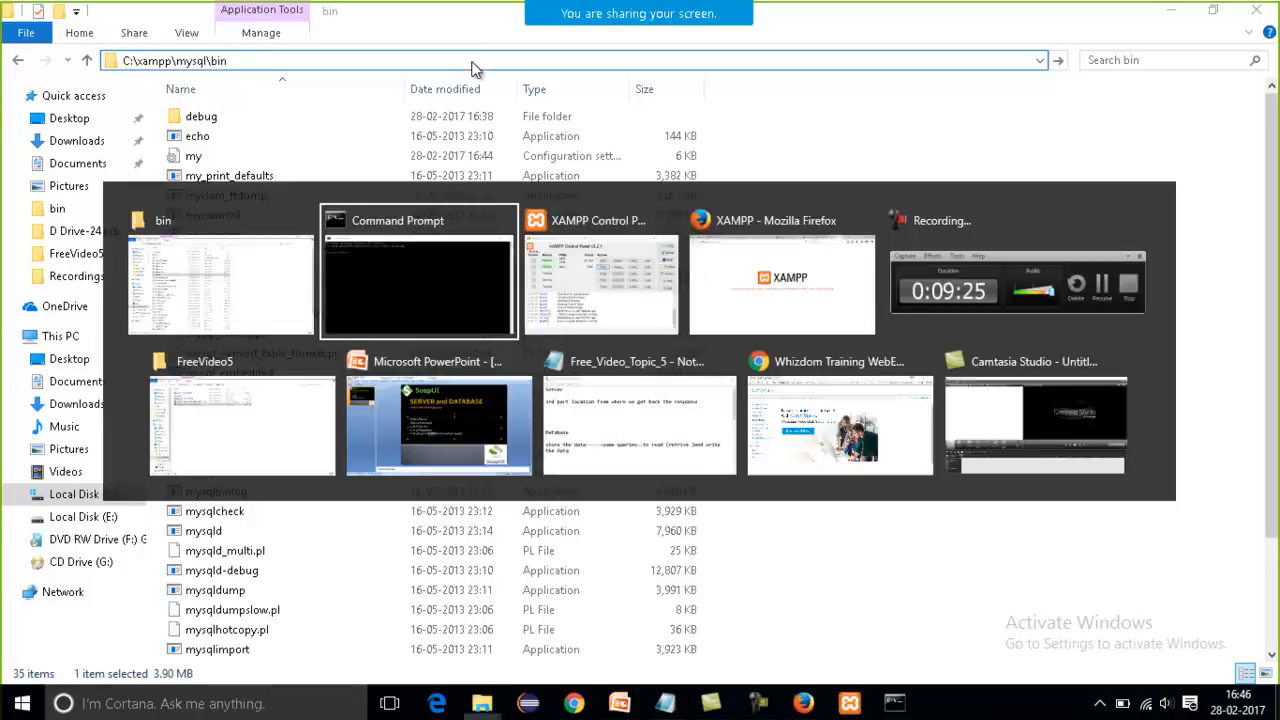
{"action": "type", "text": "cd"}
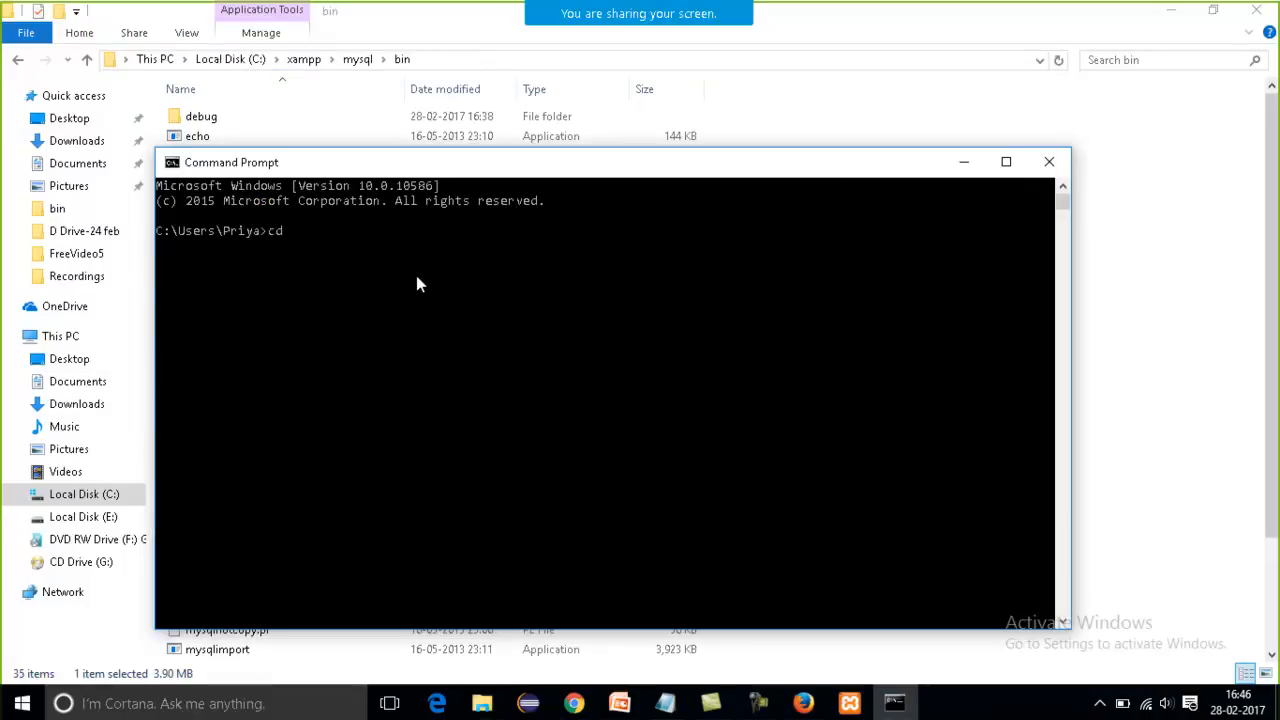
{"action": "key", "text": "ctrl+v"}
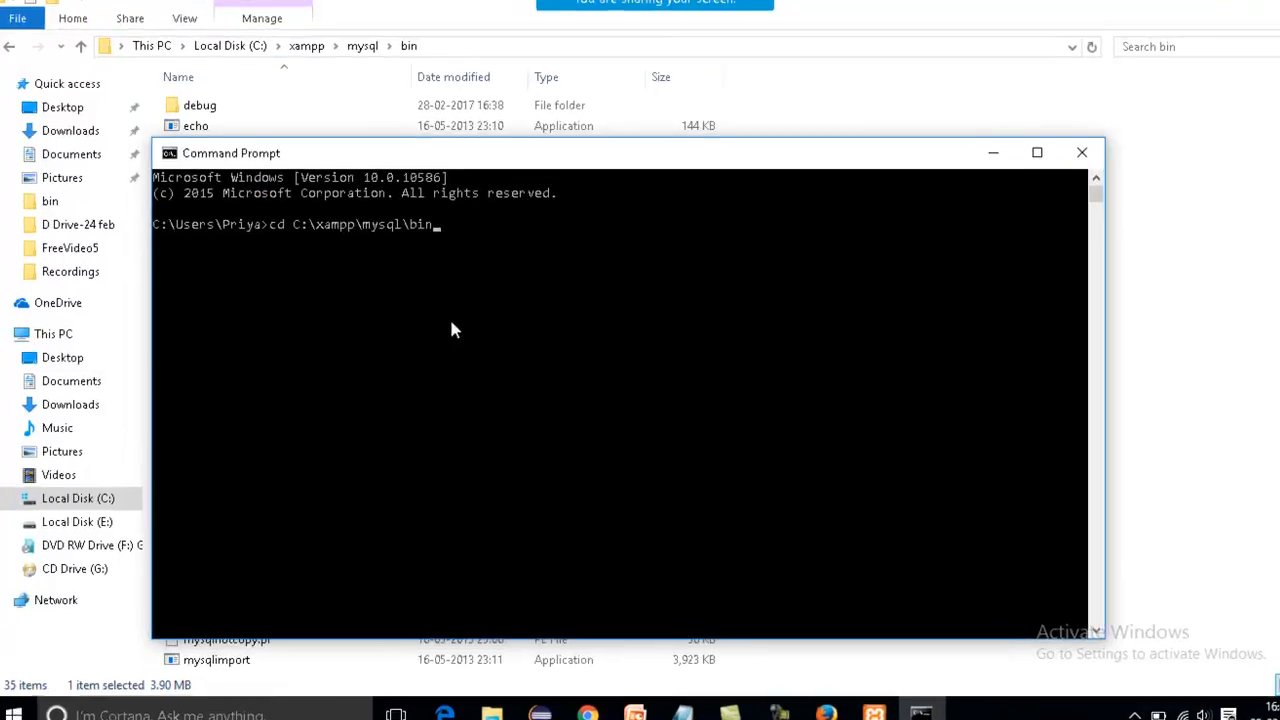
{"action": "key", "text": "Return"}
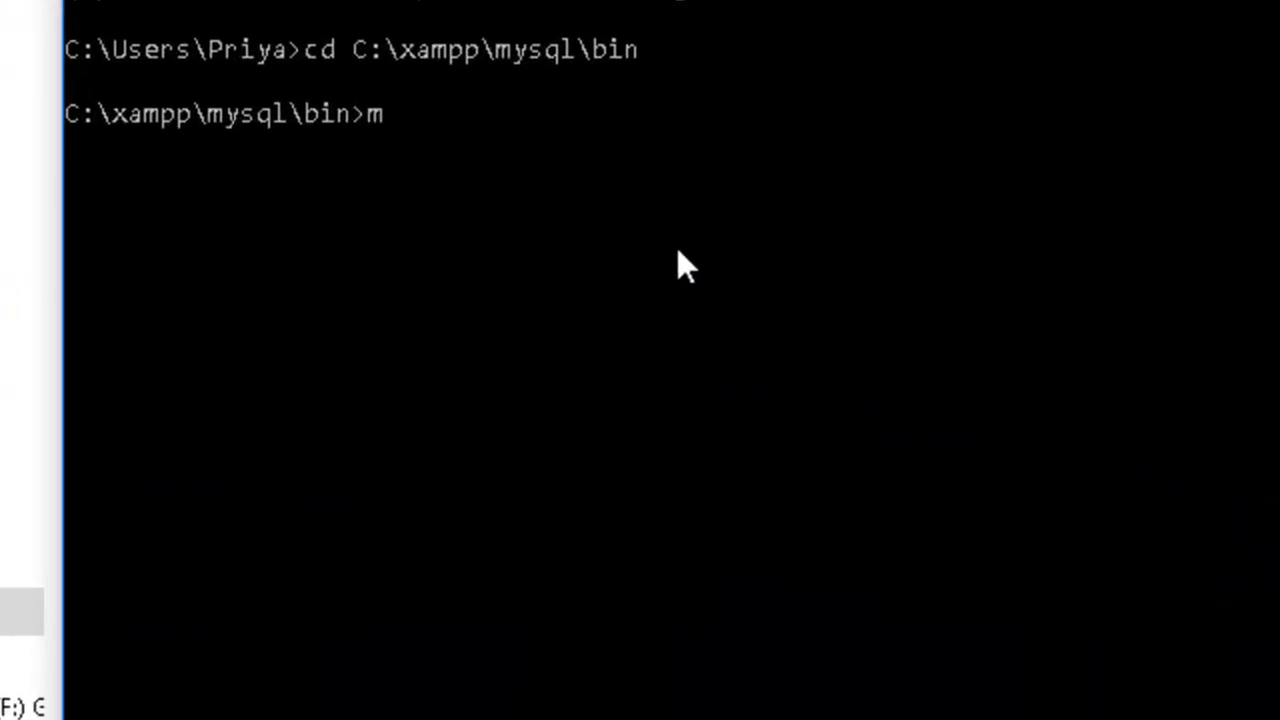
Connect to MySQL as root by running mysql -u root, and switch to the XAMPP Control Panel.
{"action": "type", "text": "mysql -u root"}
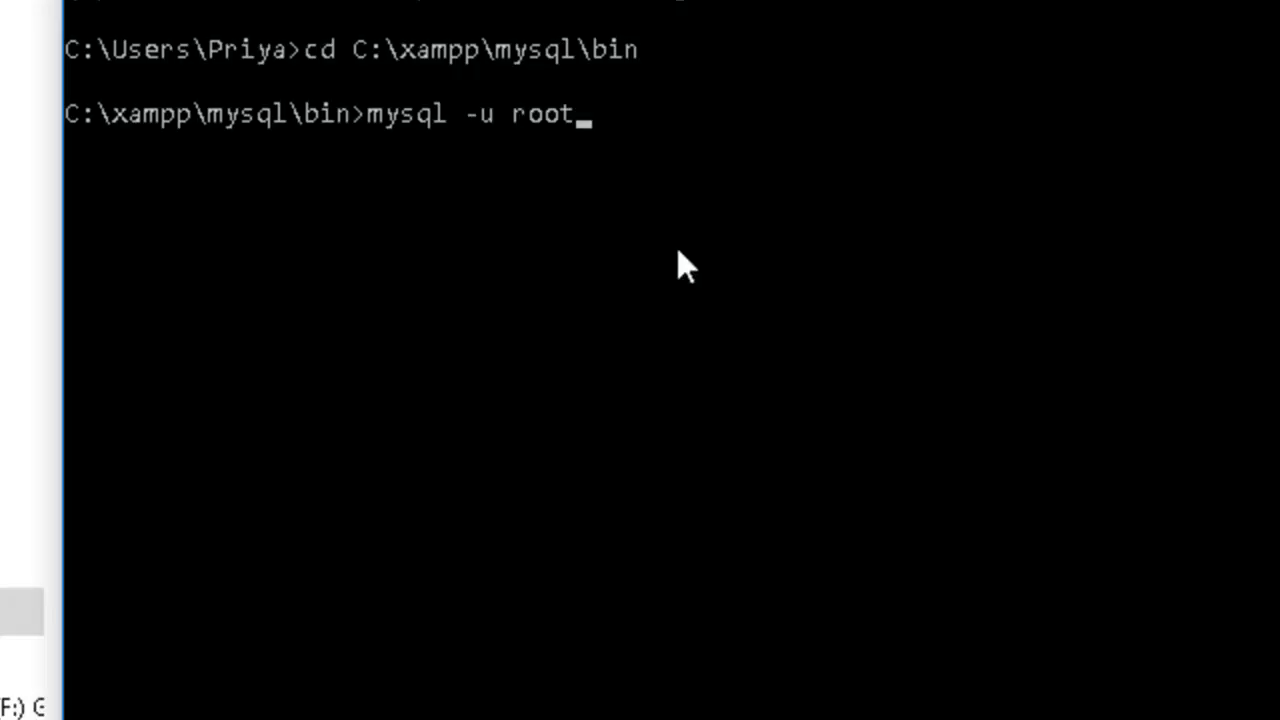
{"action": "key", "text": "Return"}
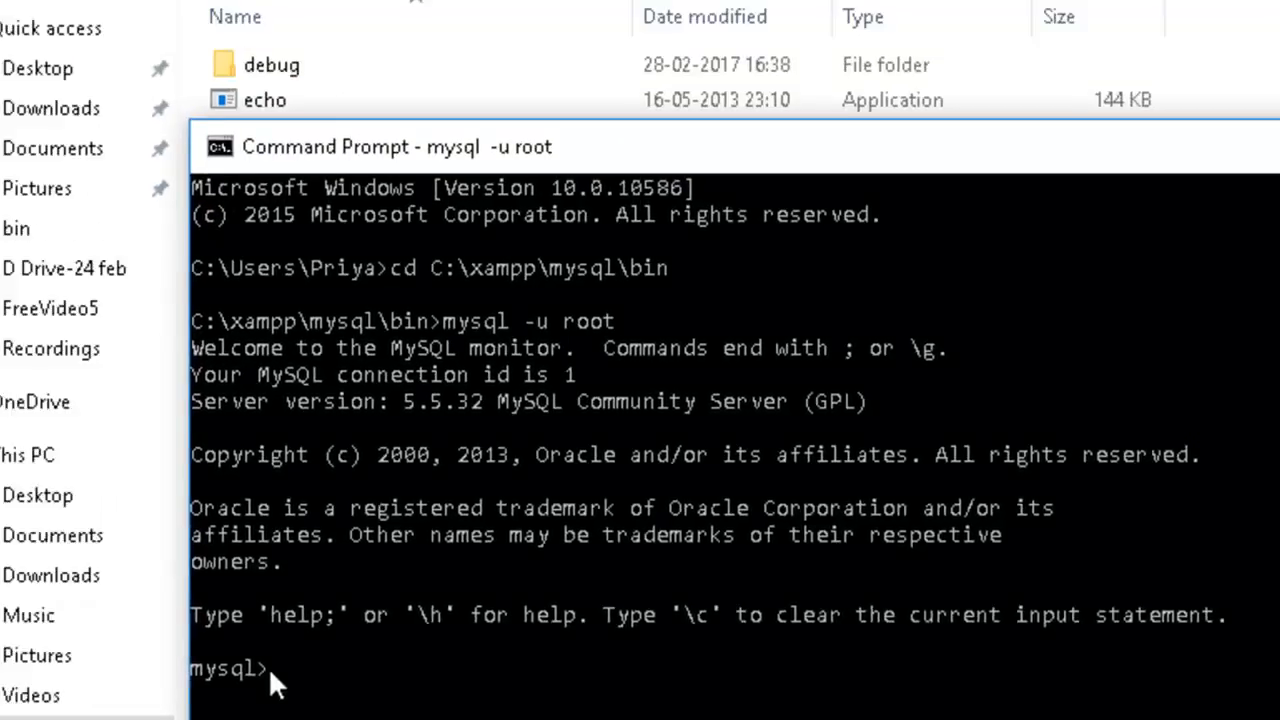
{"action": "key", "text": "alt+Tab"}
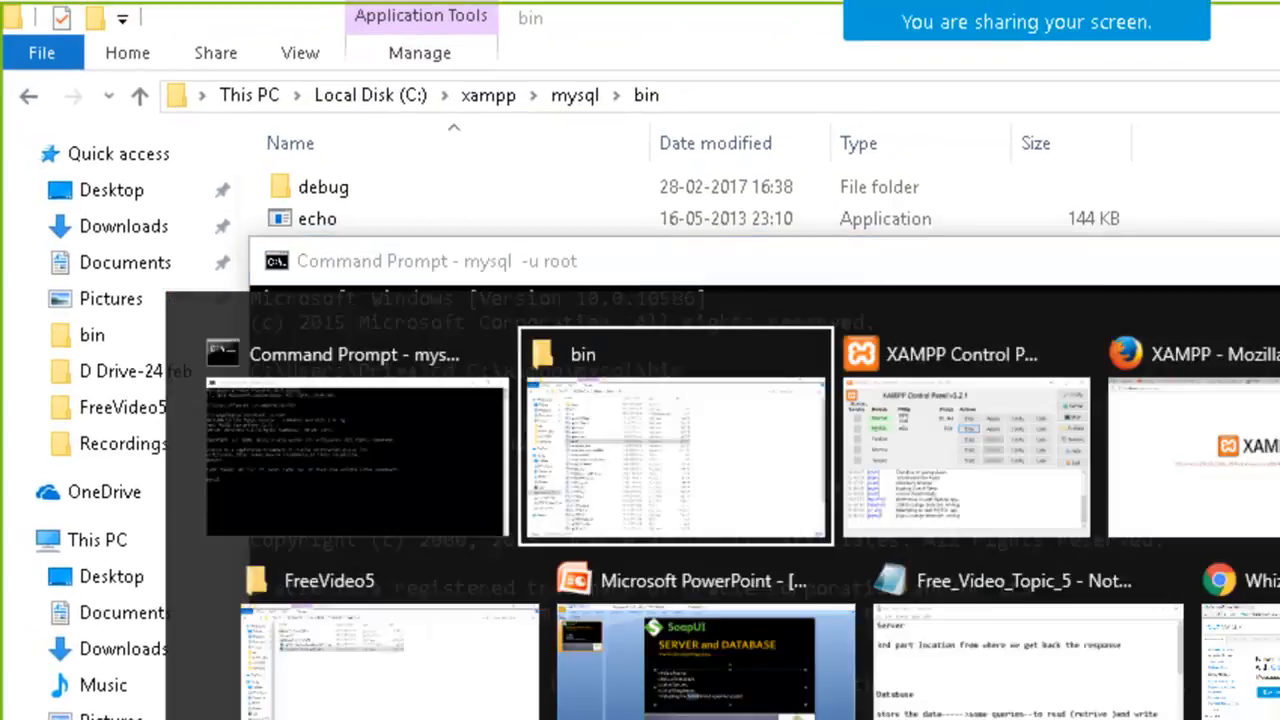
{"action": "key", "text": "alt+Tab"}
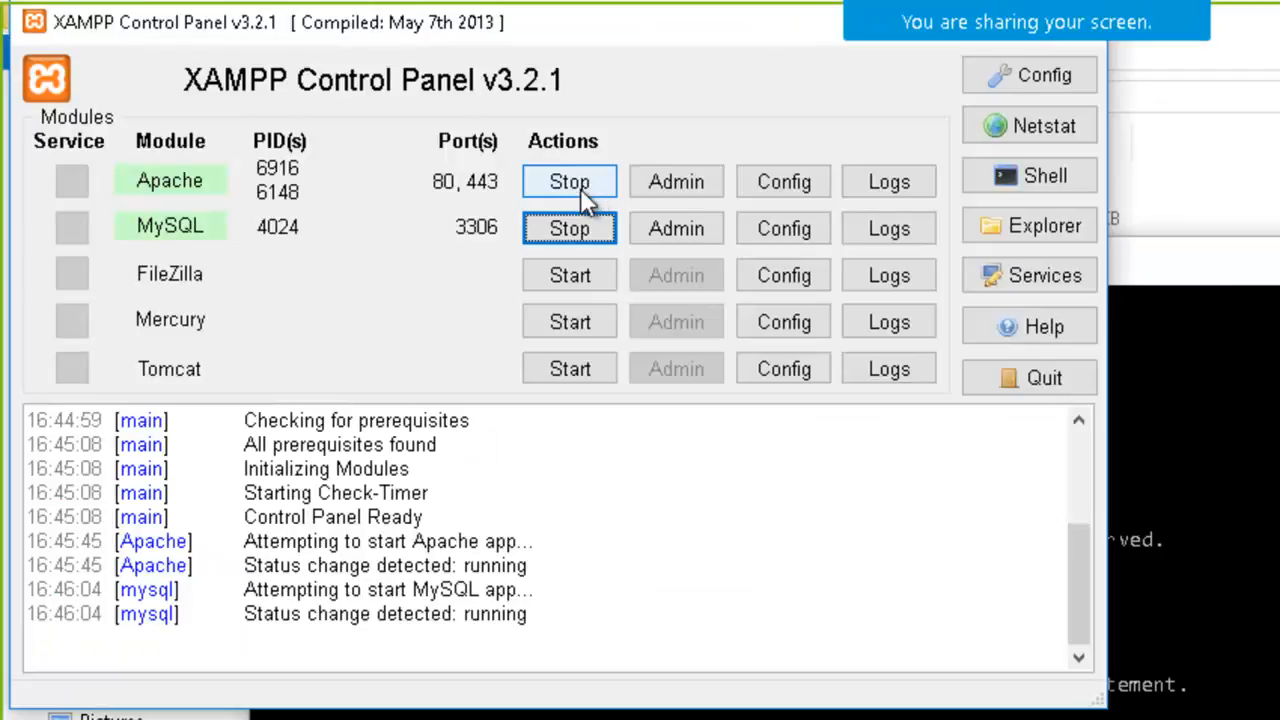
Stop the Apache module in the XAMPP Control Panel, and load localhost in Firefox to test the stopped server.
{"action": "key", "text": "alt+Tab"}
{"action": "key", "text": "Tab"}
{"action": "key", "text": "Tab"}
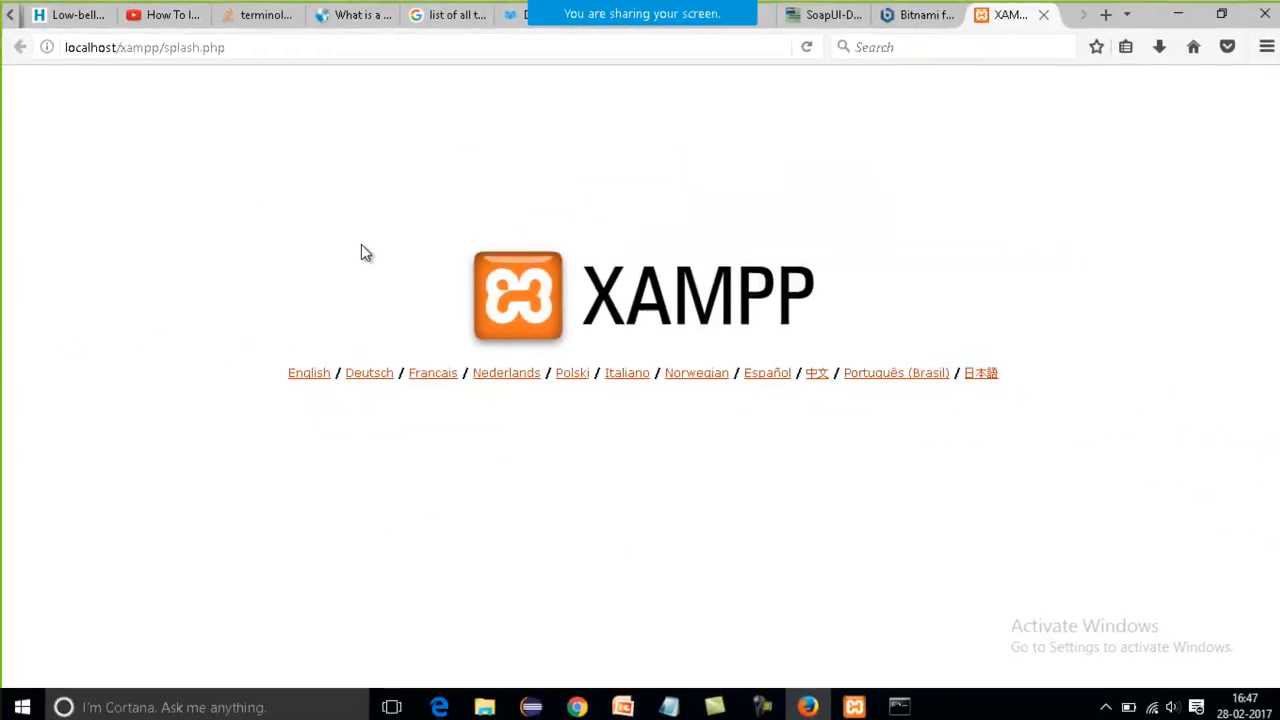
{"action": "key", "text": "alt+Tab"}
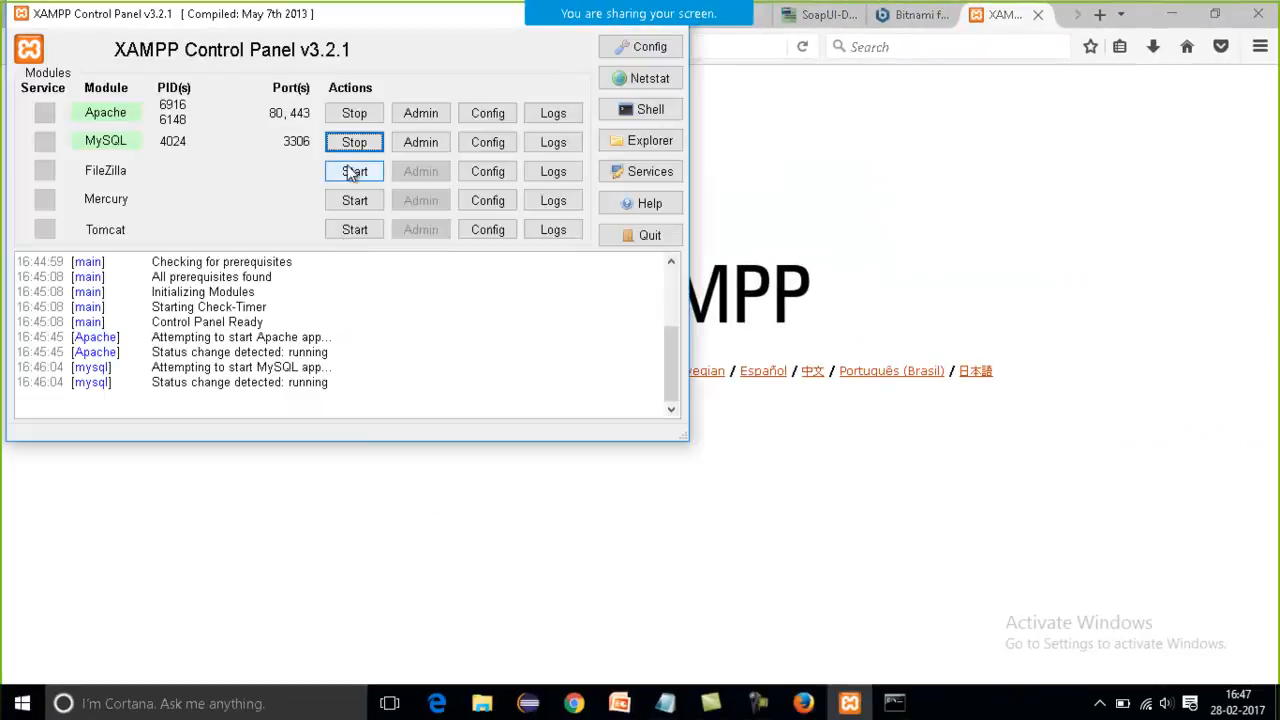
{"action": "left_click", "coordinate": [354, 113]}
{"action": "key", "text": "alt+Tab"}
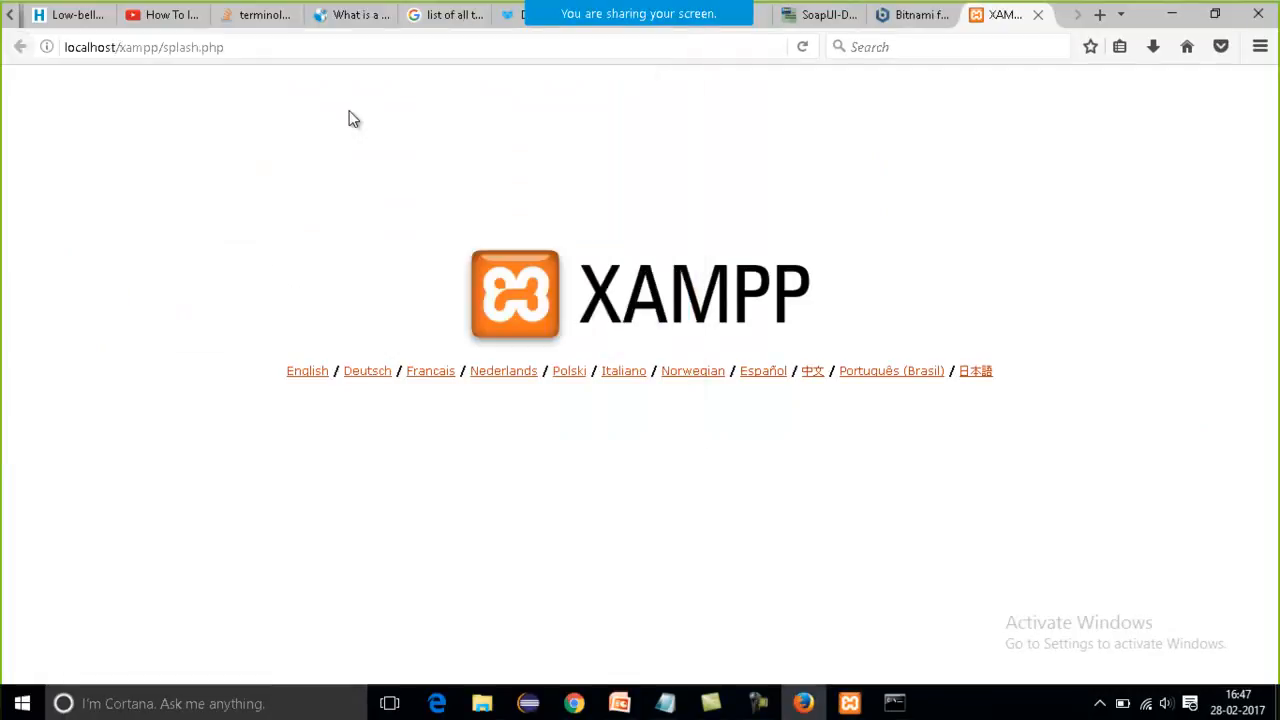
{"action": "left_click", "coordinate": [372, 44]}
{"action": "type", "text": "localhost/"}
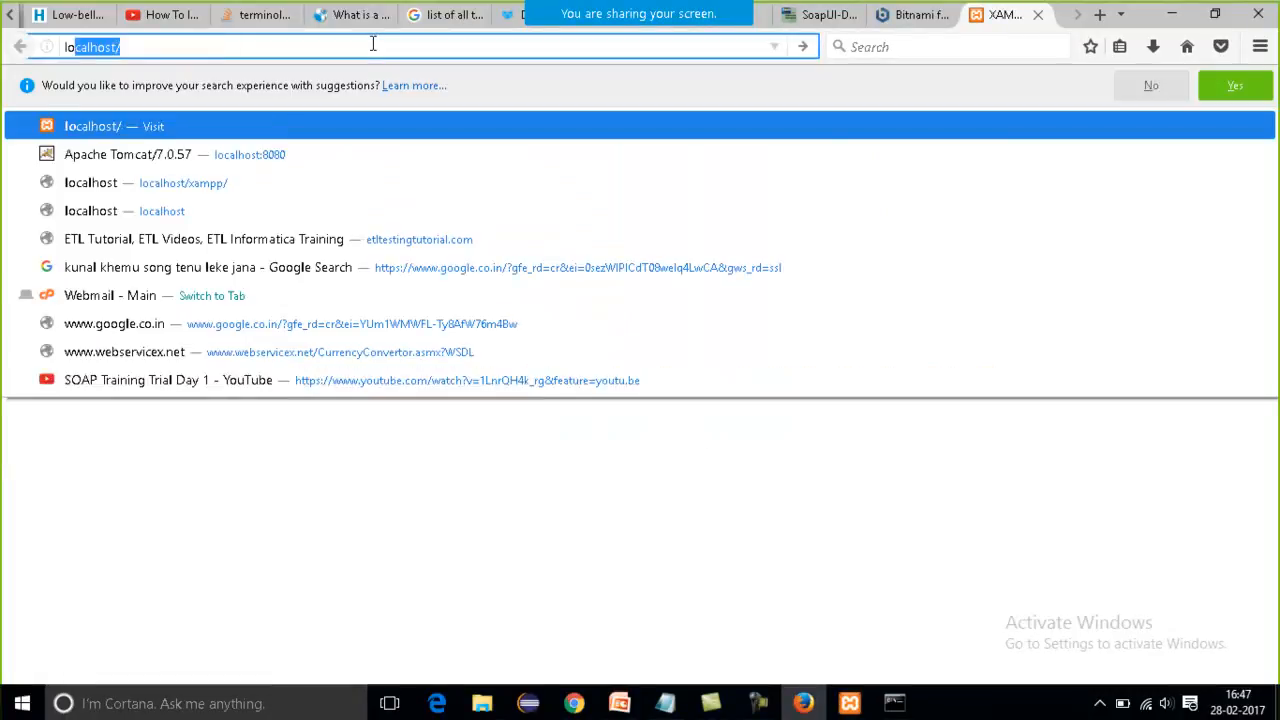
{"action": "key", "text": "Return"}
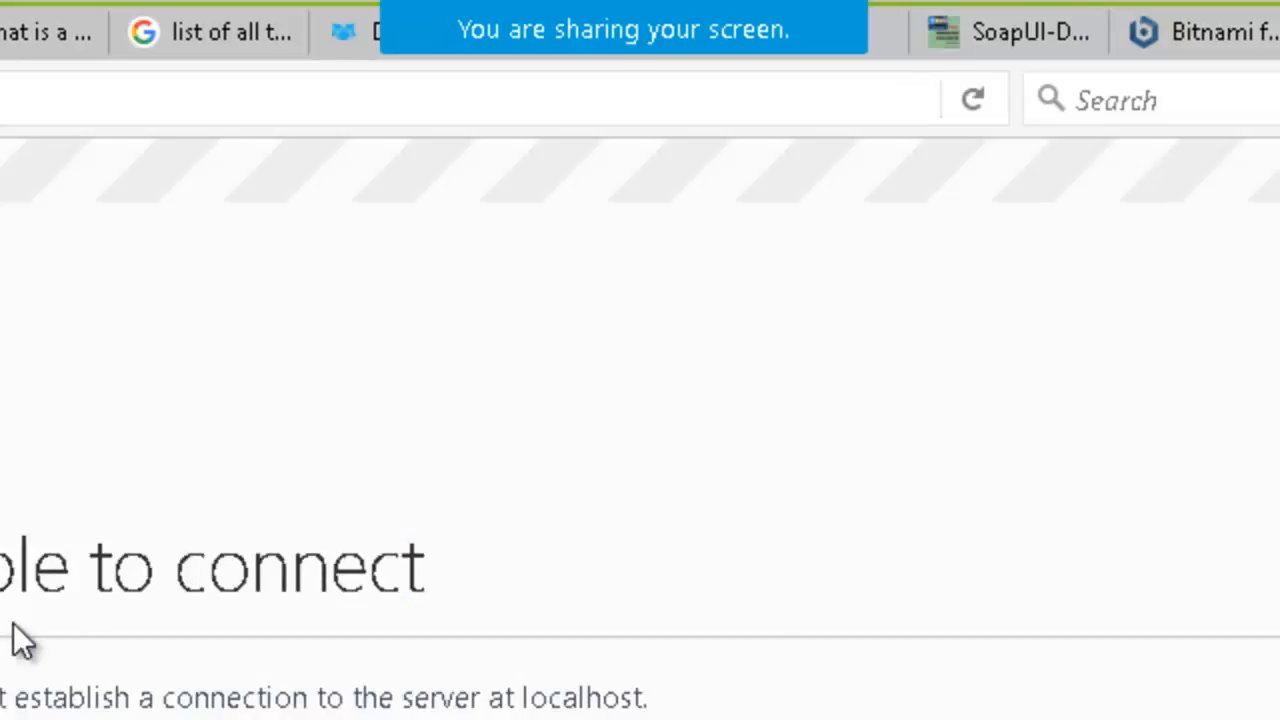
Start the Apache module again in the XAMPP Control Panel and reload localhost in Firefox.
{"action": "key", "text": "alt+Tab"}
{"action": "left_click", "coordinate": [22, 230]}
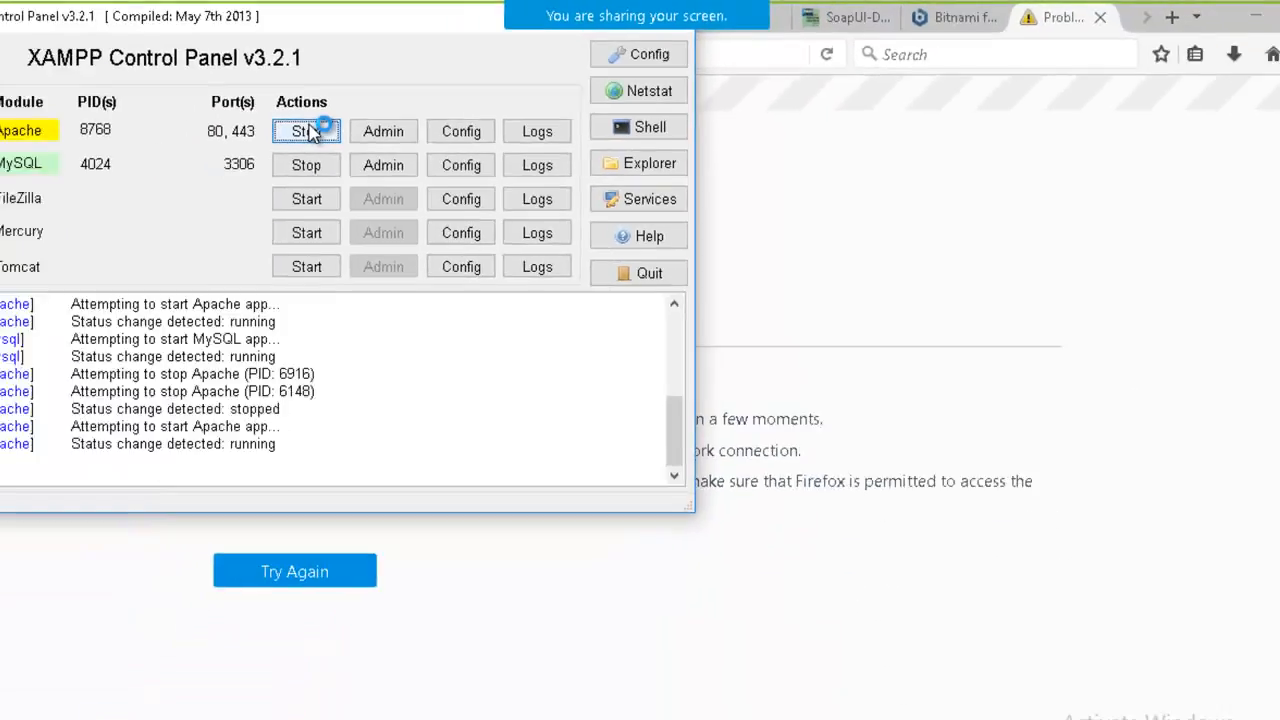
{"action": "key", "text": "alt+Tab"}
{"action": "left_click", "coordinate": [336, 46]}
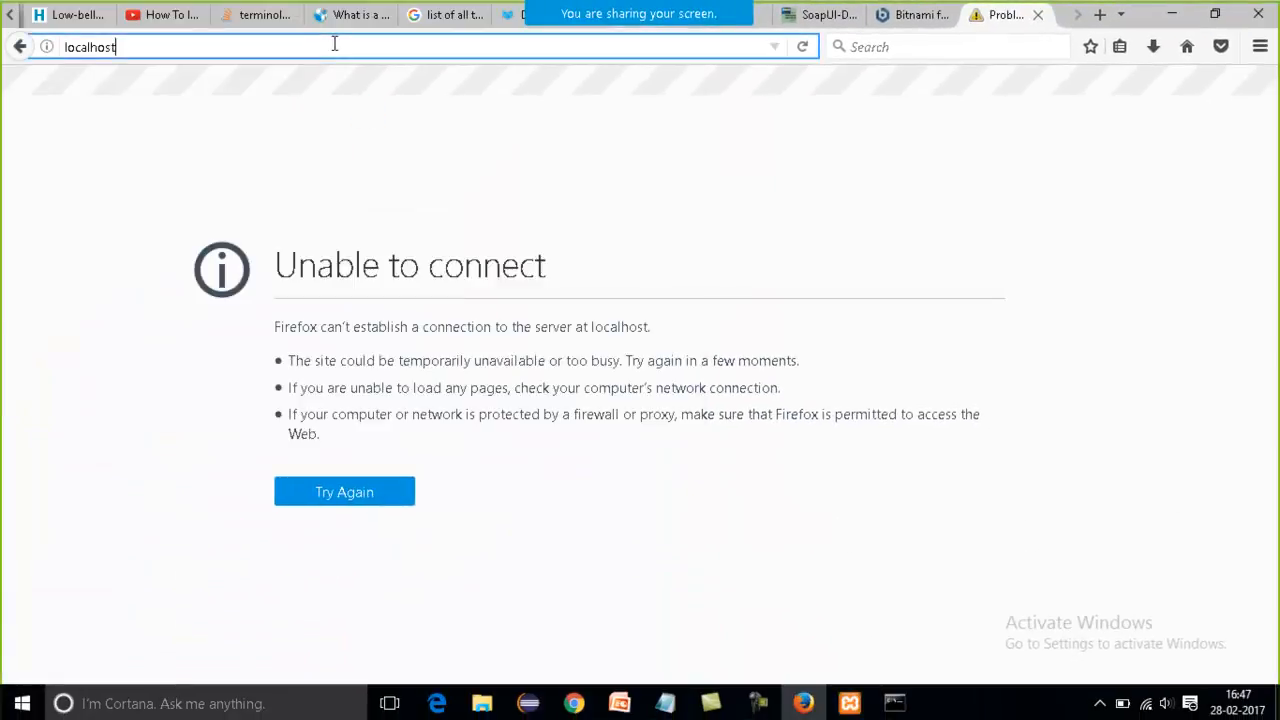
{"action": "key", "text": "Return"}
Switch to the PowerPoint slide and highlight XAMPP, followed by Apache tomcat, in the last bullet.
{"action": "key", "text": "alt+Tab"}
{"action": "key", "text": "Tab"}
{"action": "key", "text": "Tab"}
{"action": "key", "text": "Tab"}
{"action": "key", "text": "Tab"}
{"action": "key", "text": "Tab"}
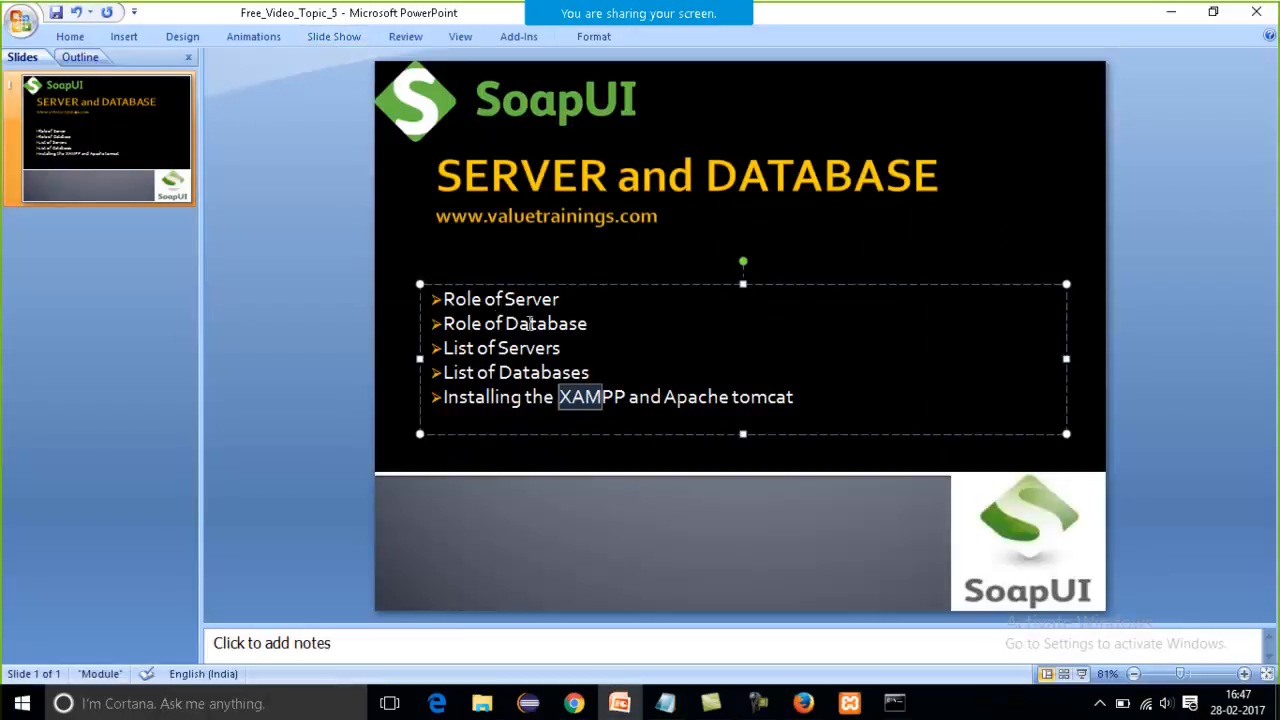
{"action": "left_click", "coordinate": [619, 399]}
{"action": "left_click_drag", "start_coordinate": [626, 399], "coordinate": [555, 401]}
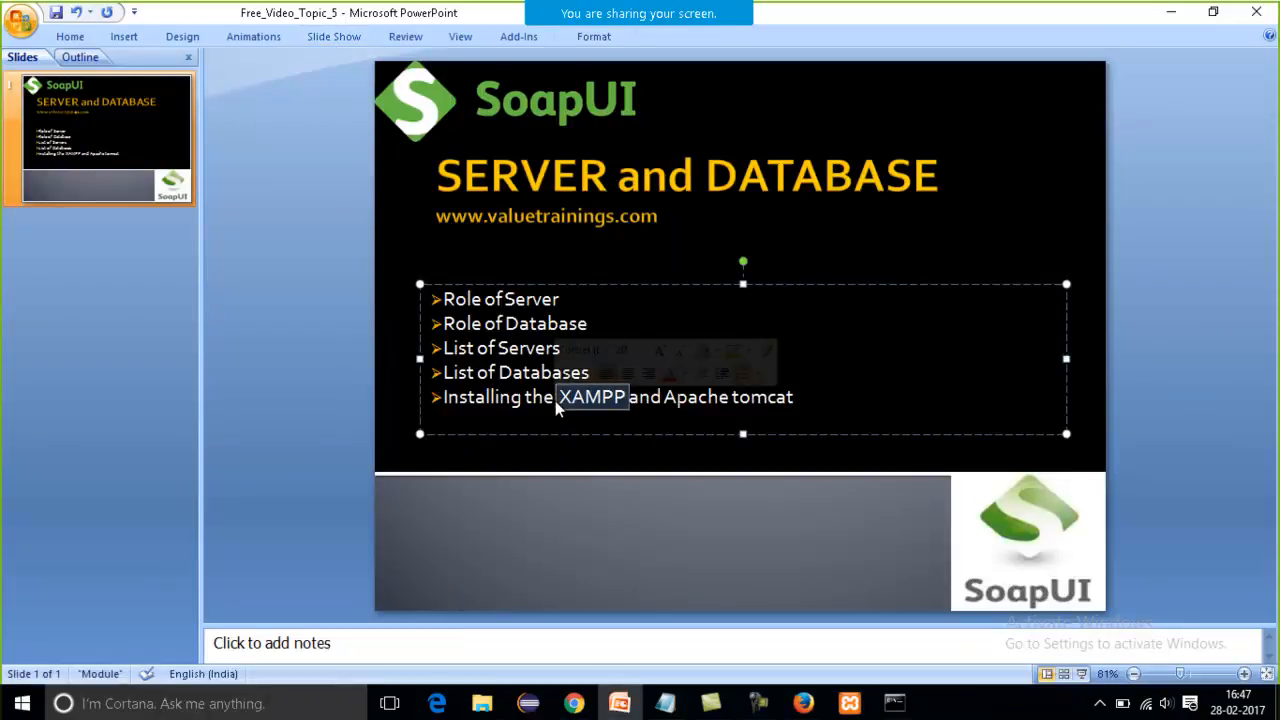
{"action": "left_click", "coordinate": [815, 399]}
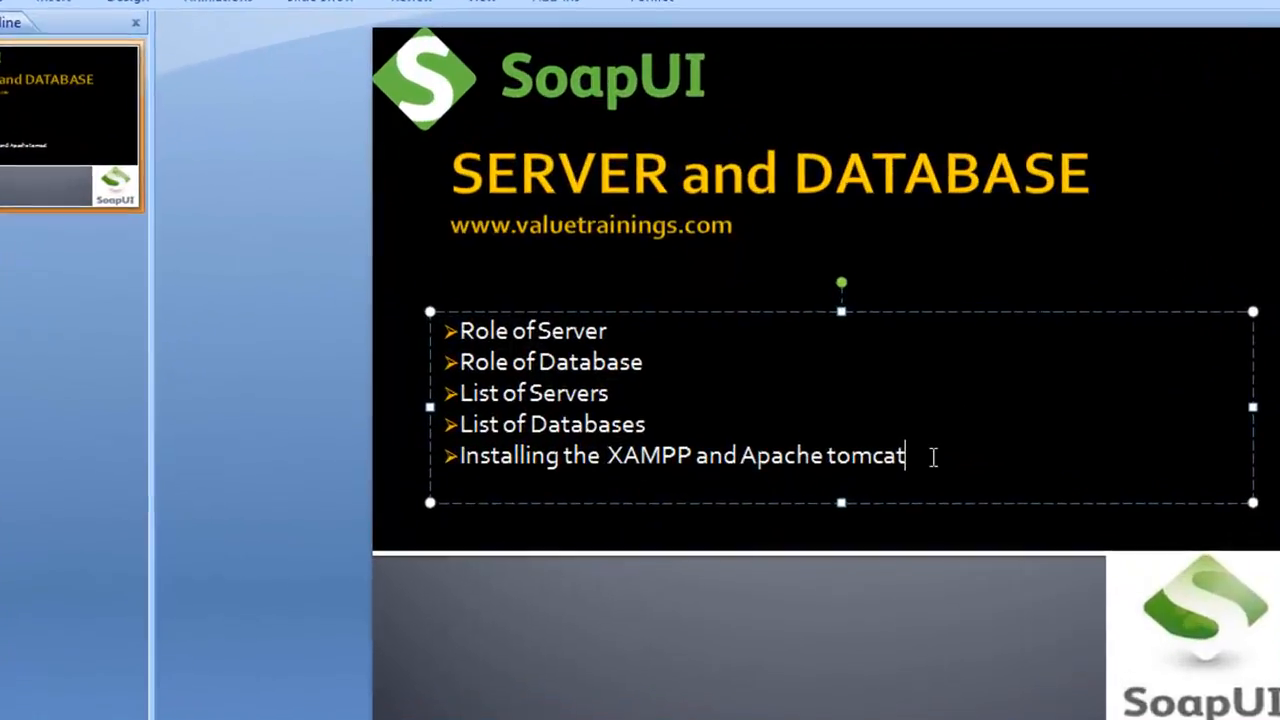
{"action": "left_click_drag", "start_coordinate": [933, 457], "coordinate": [759, 460]}
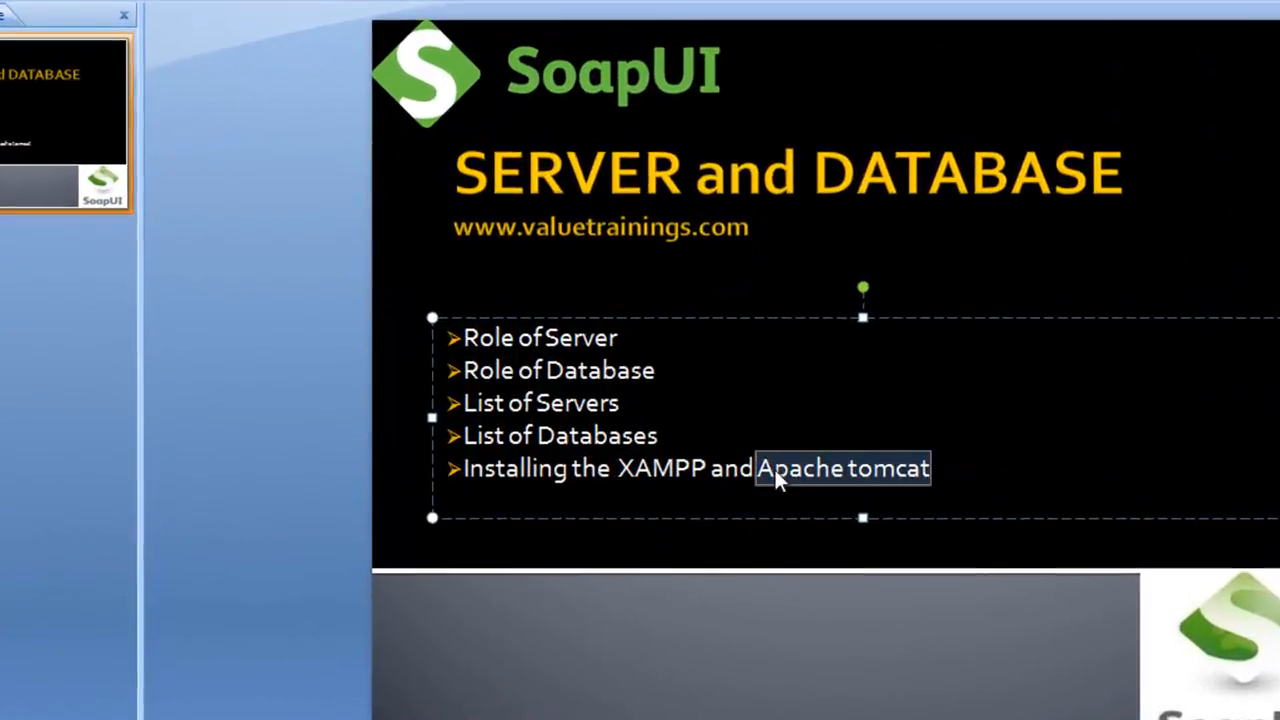
Switch to the Free_Video_Topic_5 note in Notepad and add the line "tomact---->" at its end, below blank lines.
{"action": "key", "text": "alt+Tab"}
{"action": "key", "text": "alt+Tab"}
{"action": "key", "text": "alt+Tab"}
{"action": "key", "text": "alt+Tab"}
{"action": "key", "text": "alt+Tab"}
{"action": "key", "text": "alt+Tab"}
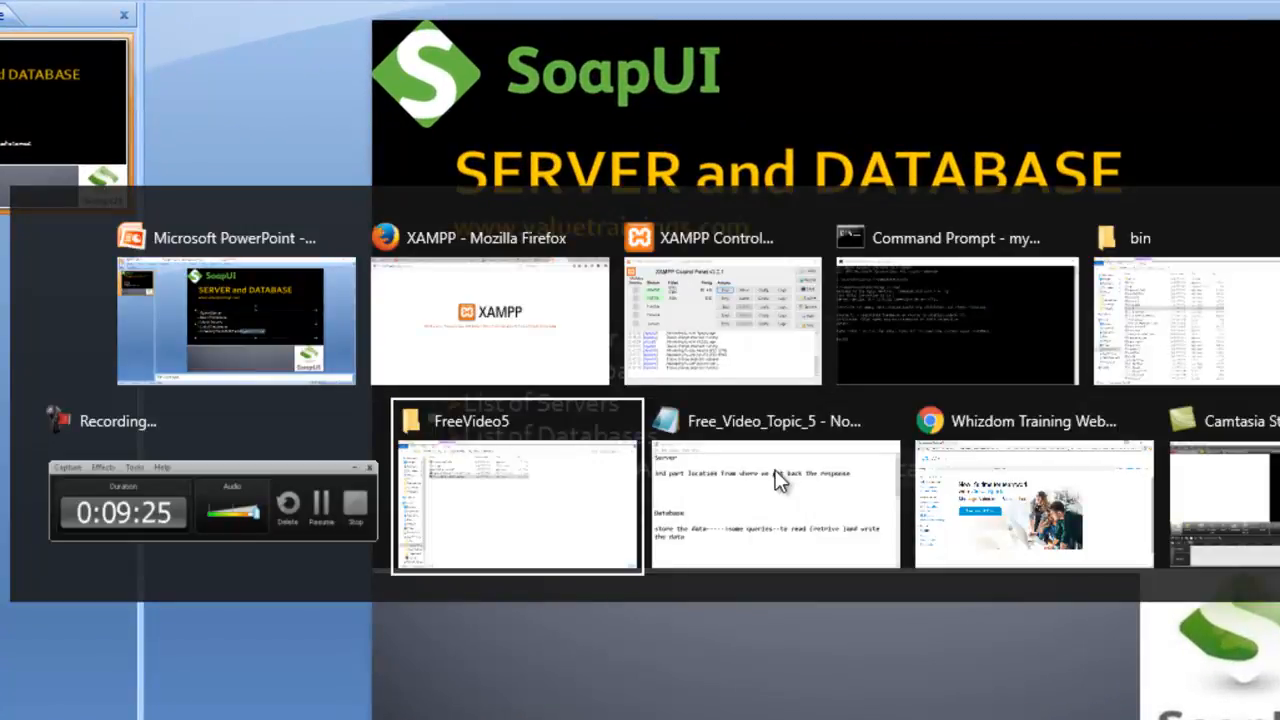
{"action": "left_click", "coordinate": [779, 480]}
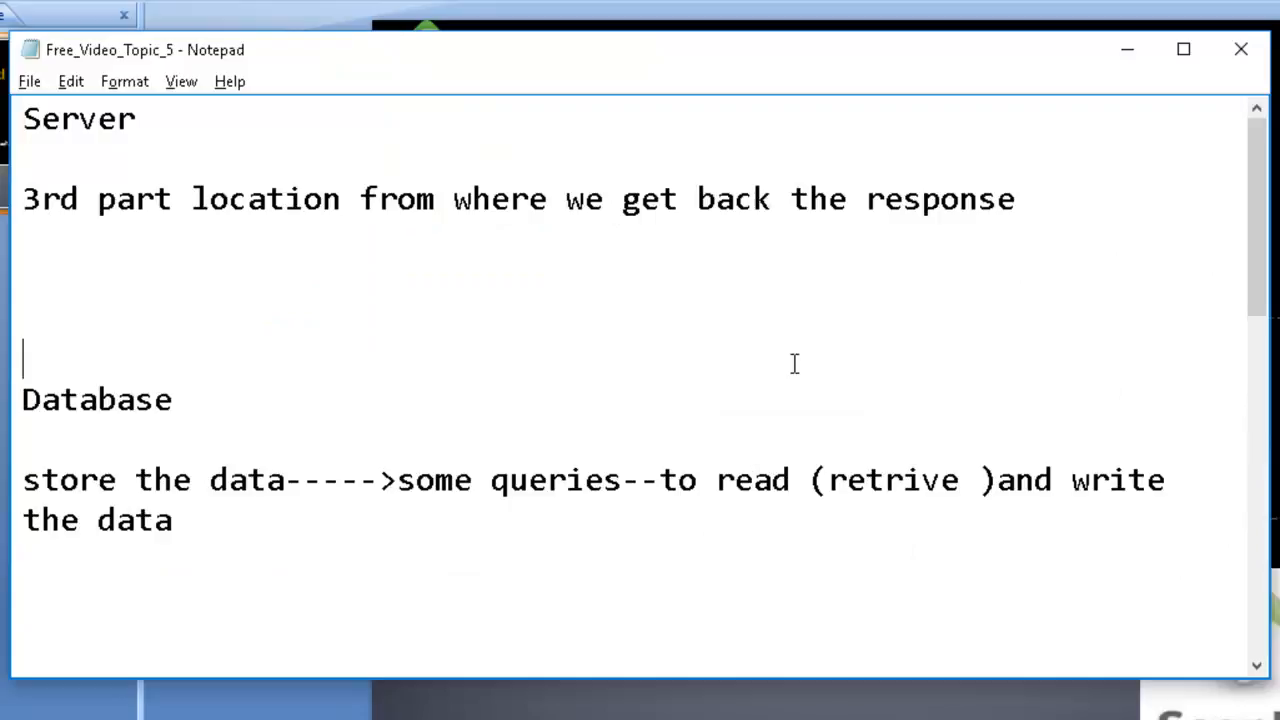
{"action": "key", "text": "ctrl+End"}
{"action": "key", "text": "Return"}
{"action": "key", "text": "Return"}
{"action": "key", "text": "Return"}
{"action": "key", "text": "Return"}
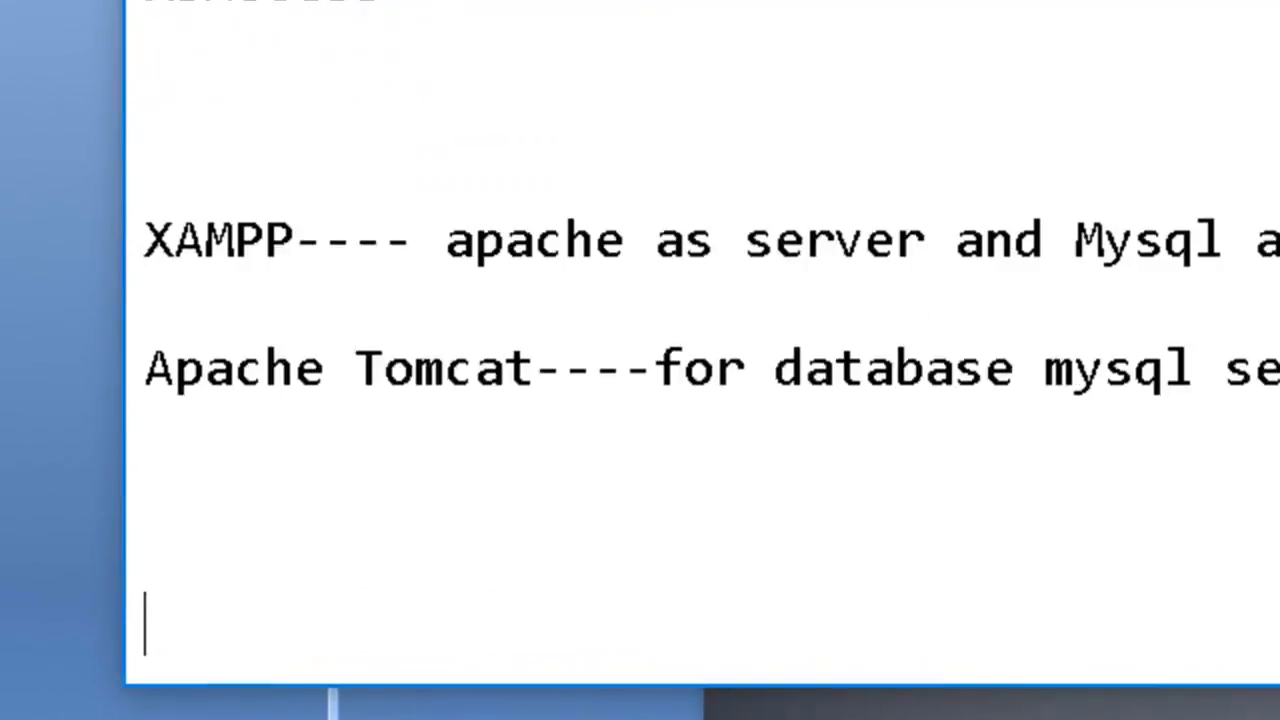
{"action": "type", "text": "tomact"}
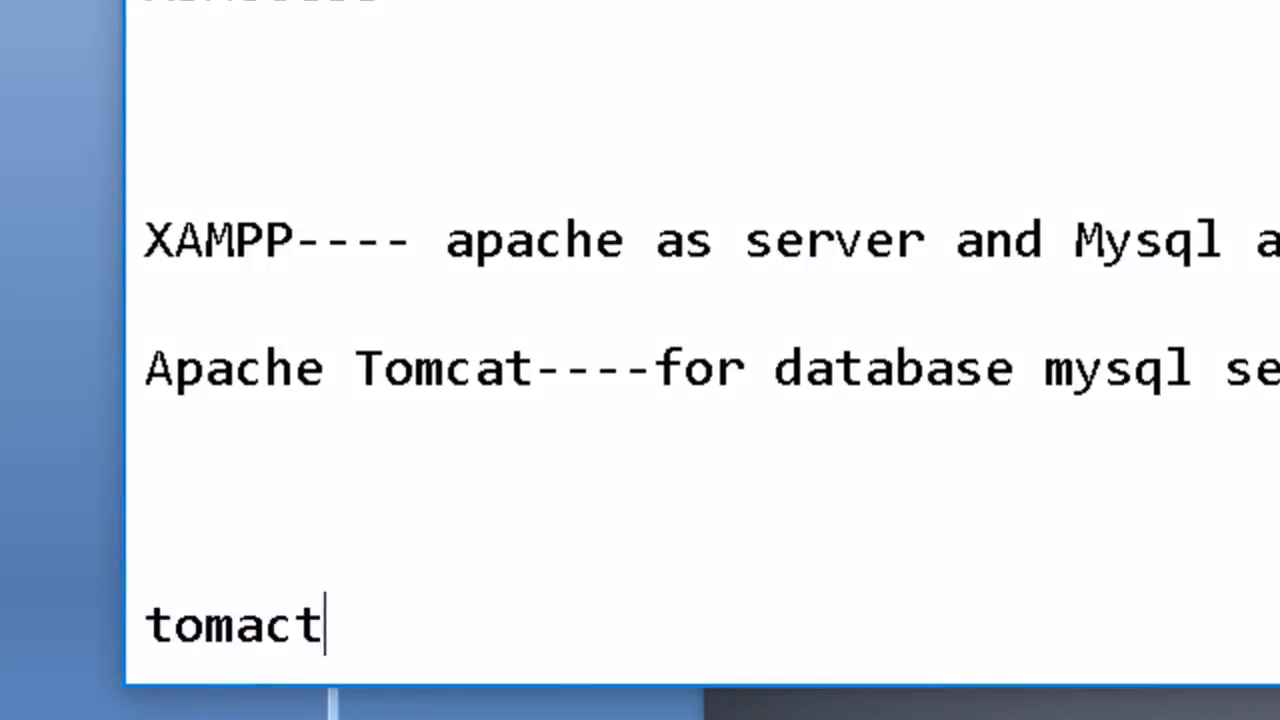
{"action": "type", "text": "---->"}
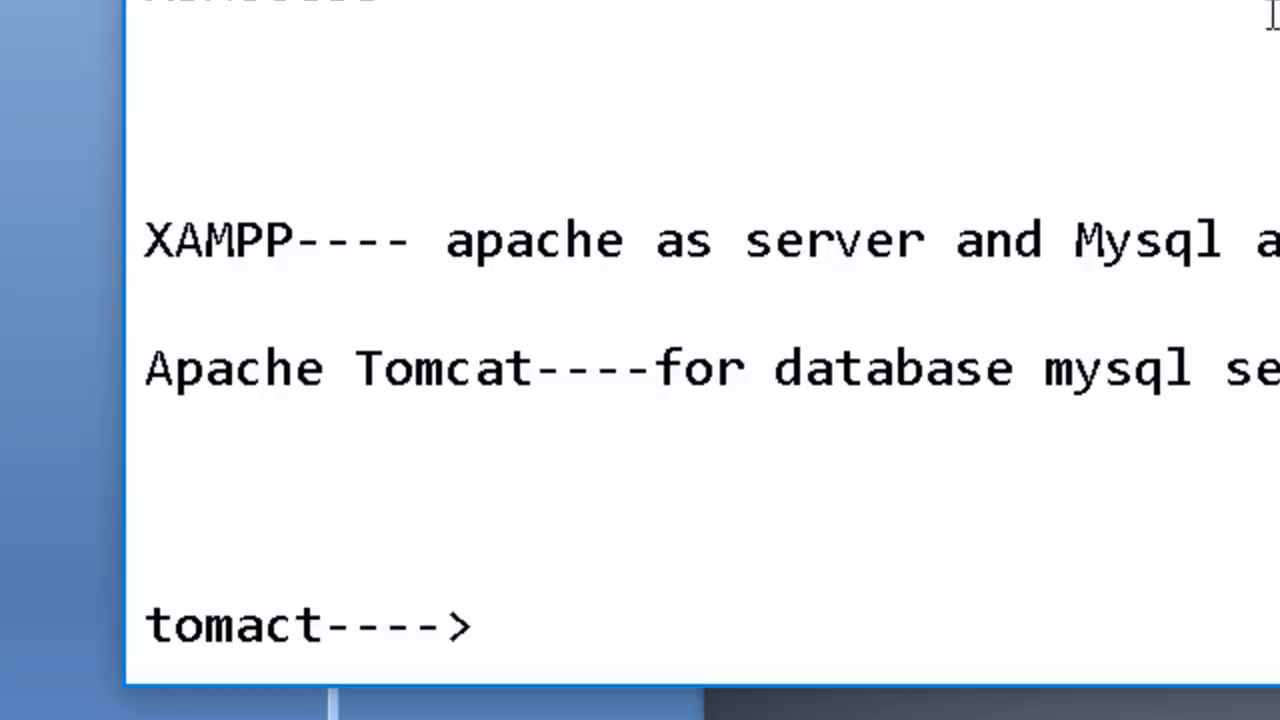
Highlight XAMPP in the note, and append "jdk--->1.8" to the tomact line.
{"action": "left_click_drag", "start_coordinate": [299, 242], "coordinate": [136, 240]}
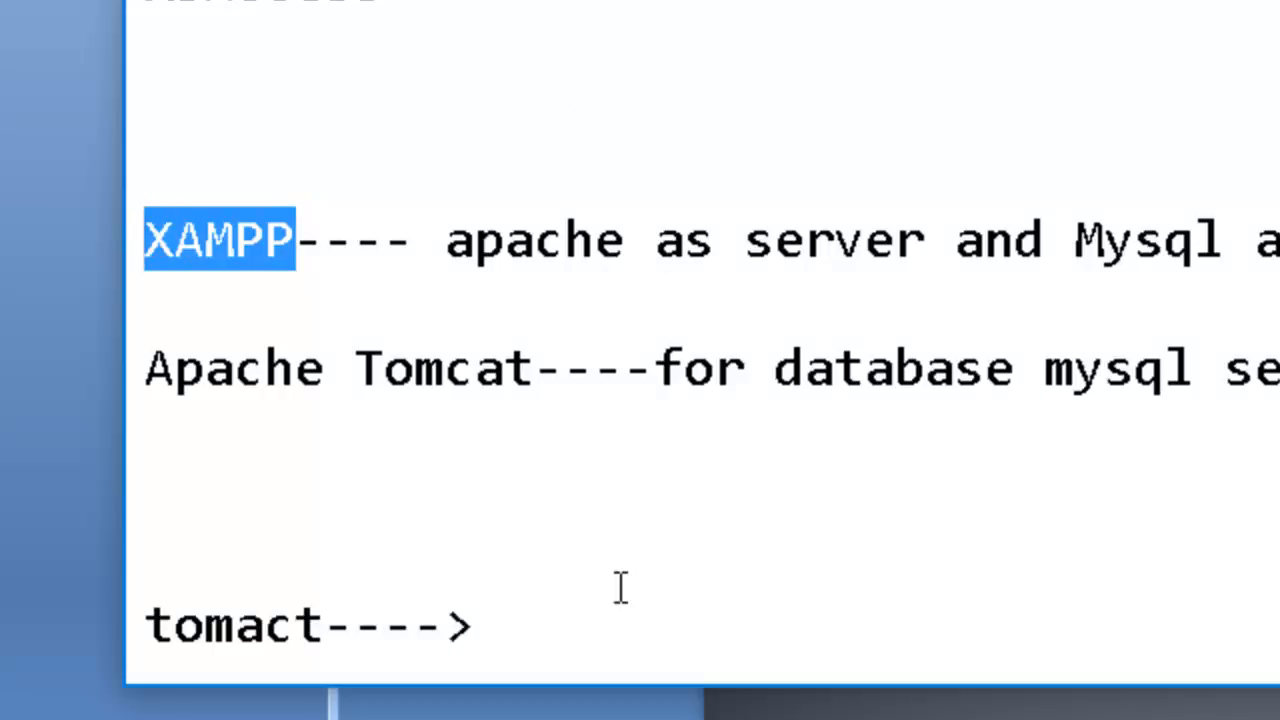
{"action": "left_click", "coordinate": [545, 648]}
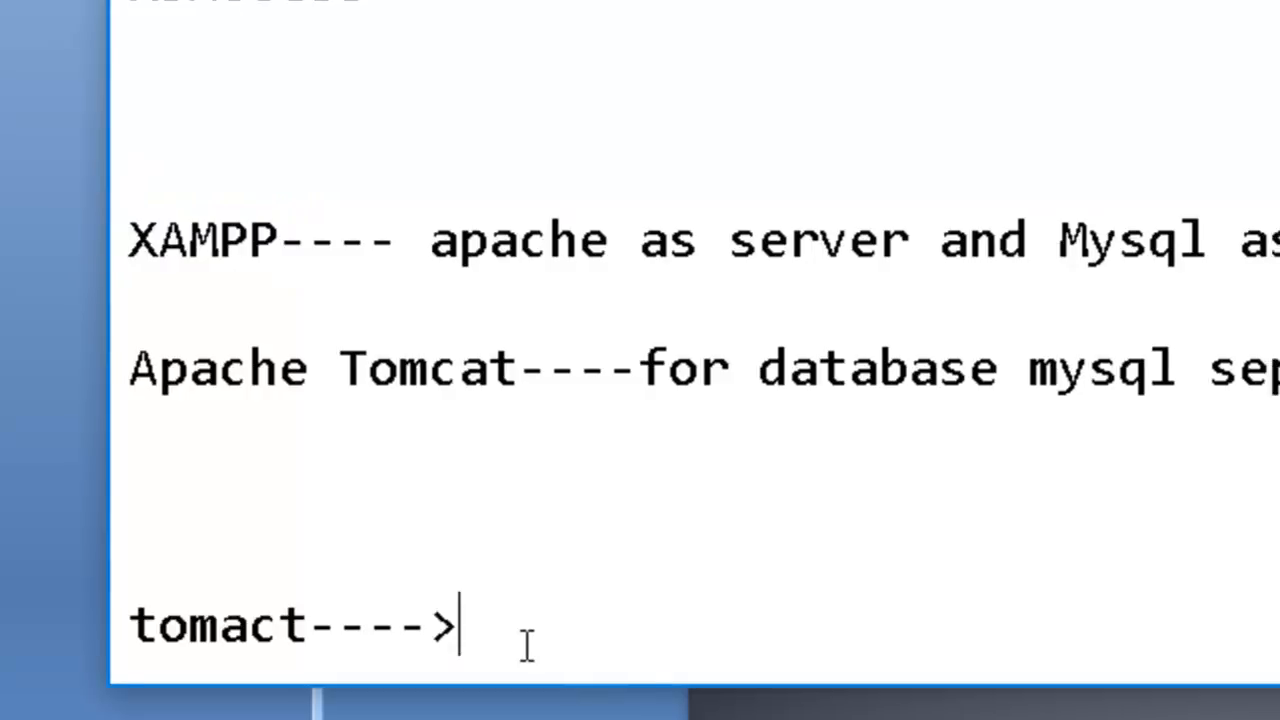
{"action": "type", "text": "jdk---<"}
{"action": "key", "text": "BackSpace"}
{"action": "type", "text": ">"}
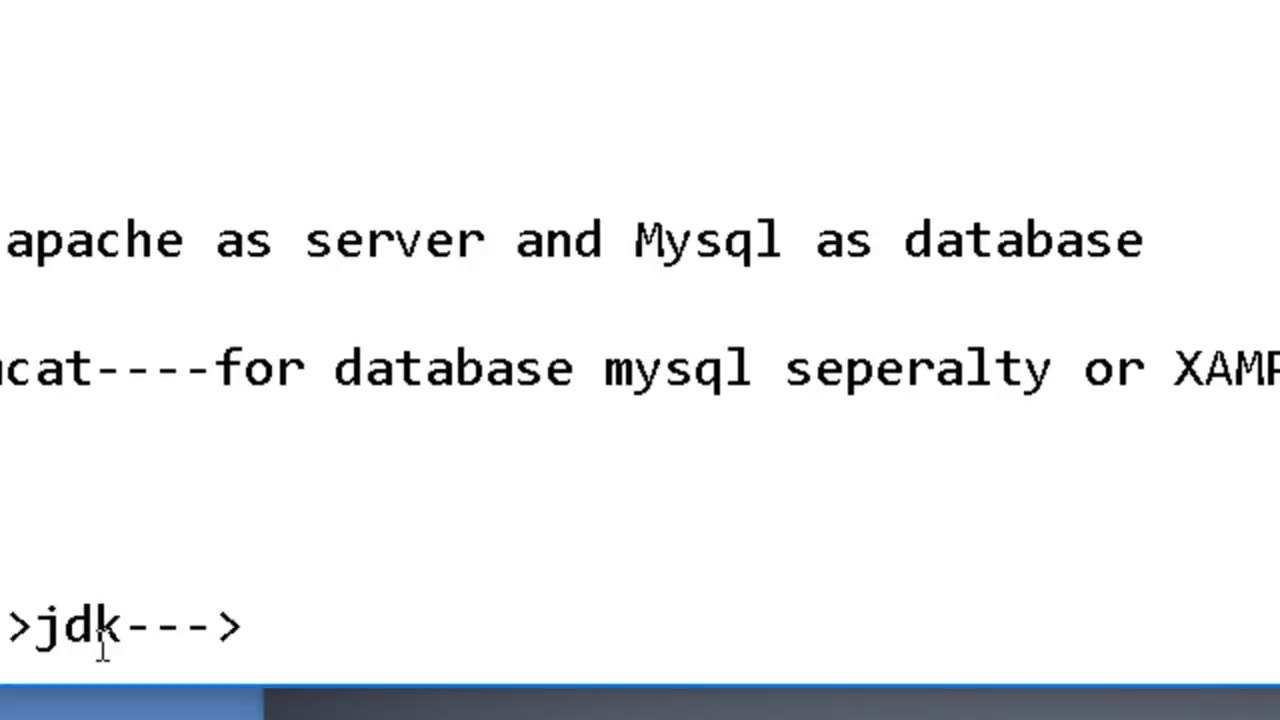
{"action": "type", "text": "1.8"}
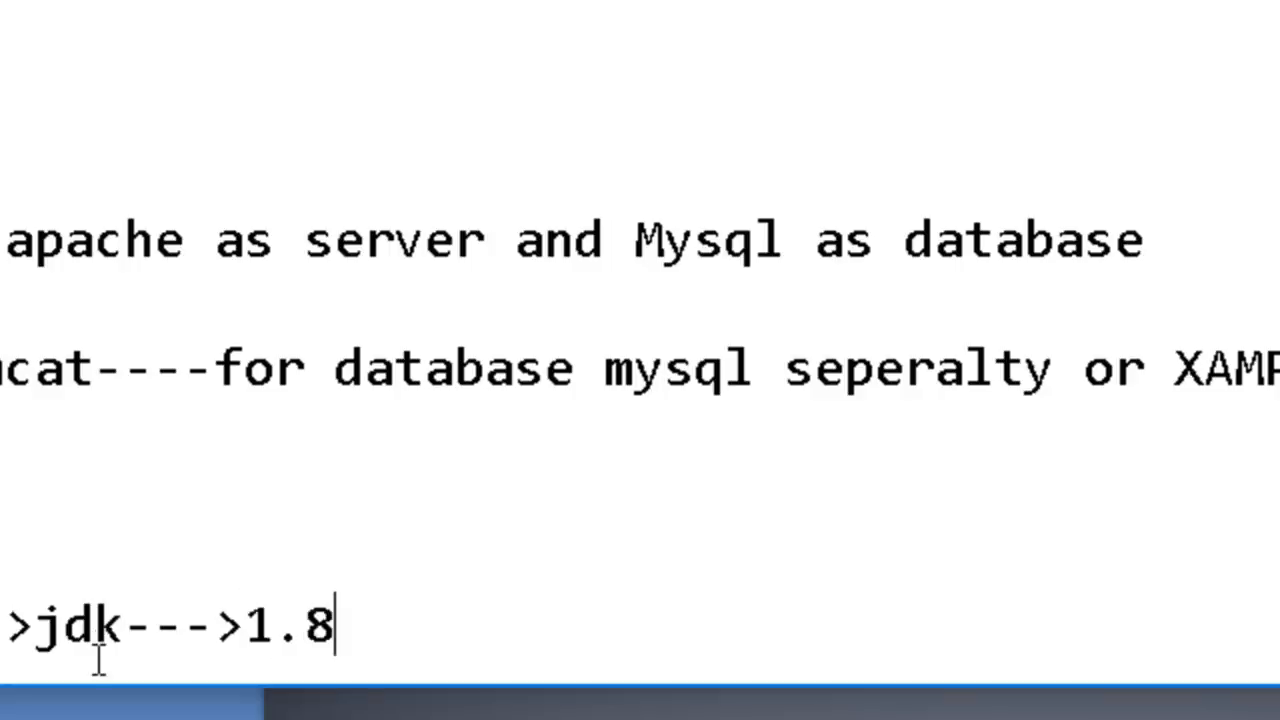
Highlight the word tomact and the version 1.8 in the note's last line to point out the requirement.
{"action": "scroll", "coordinate": [100, 655], "scroll_direction": "down", "scroll_amount": 3}
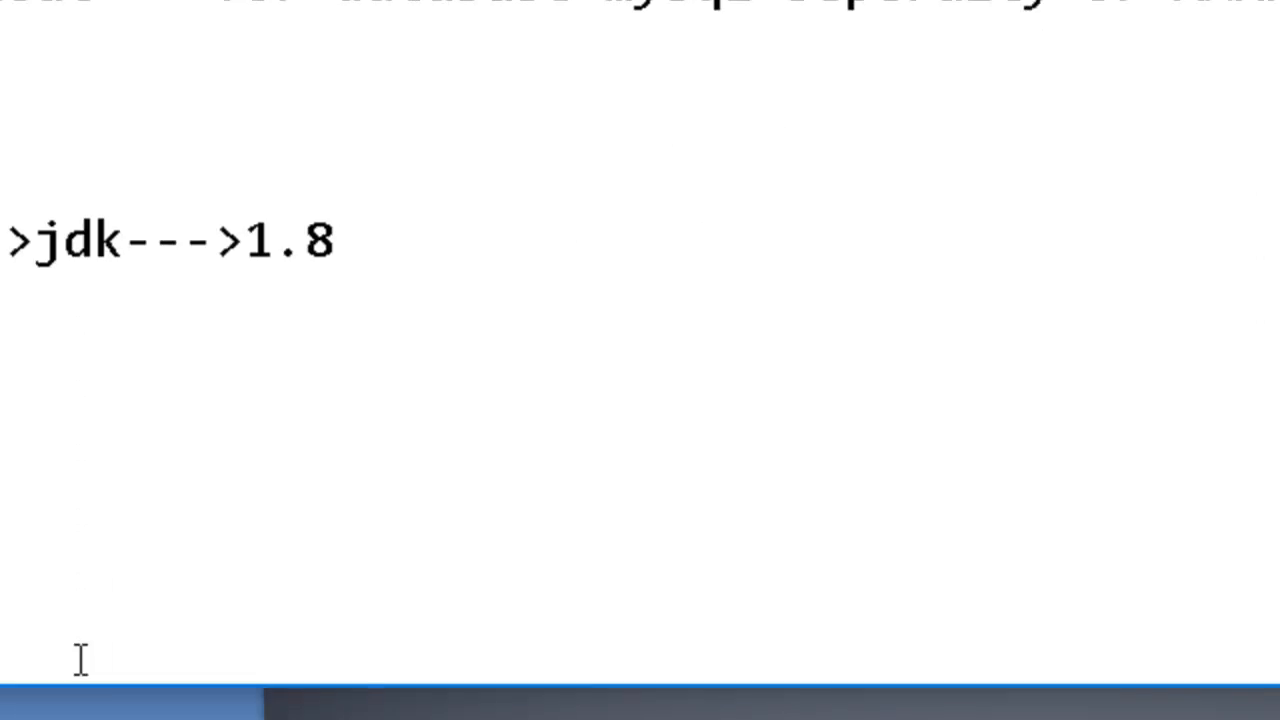
{"action": "left_click", "coordinate": [320, 262]}
{"action": "left_click_drag", "start_coordinate": [320, 262], "coordinate": [131, 249]}
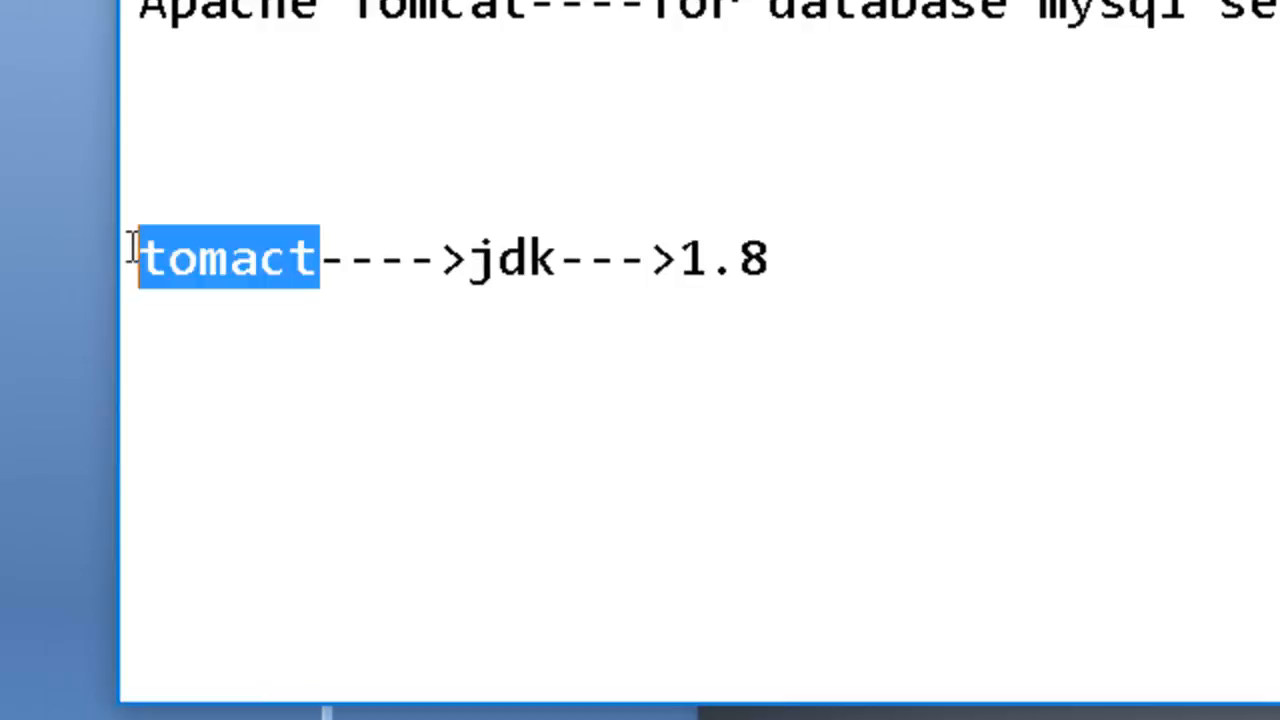
{"action": "left_click_drag", "start_coordinate": [782, 264], "coordinate": [662, 262]}
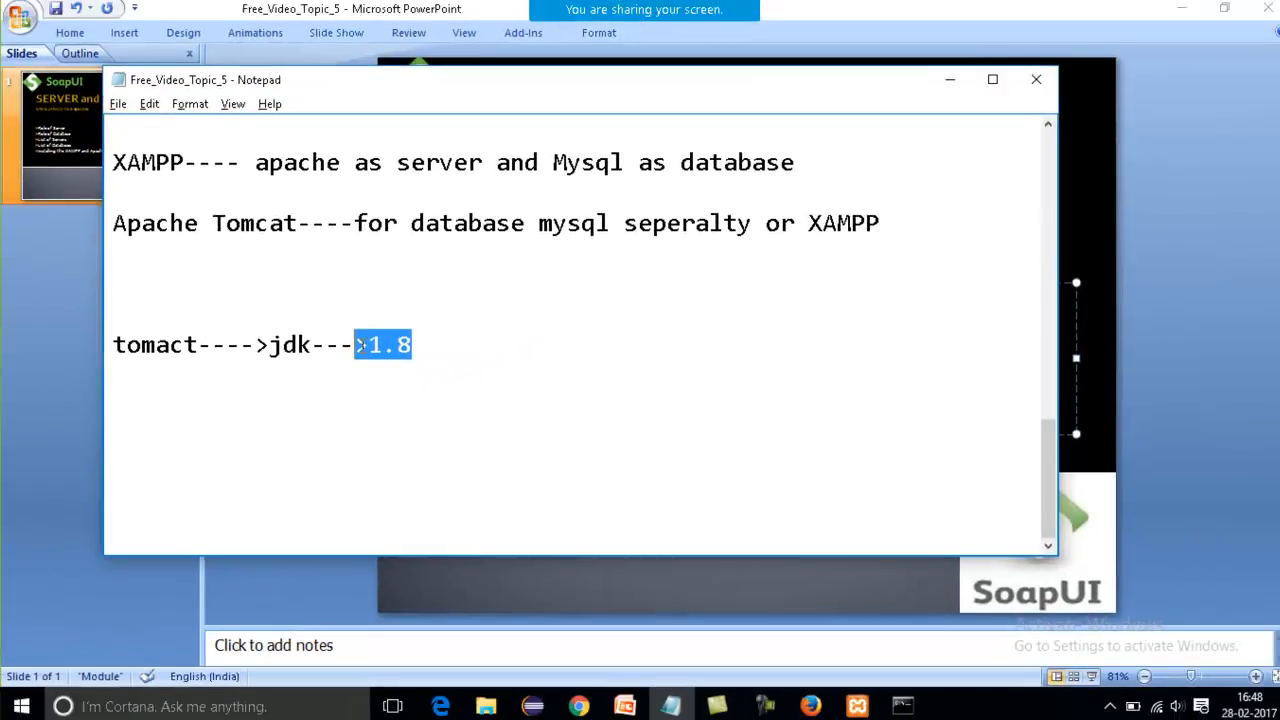
{"action": "left_click", "coordinate": [296, 345]}
{"action": "left_click", "coordinate": [461, 371]}
Switch to the FreeVideo5 folder in File Explorer and launch the apache-tomcat-6.0.37 installer.
{"action": "key", "text": "alt+Tab"}
{"action": "key", "text": "alt+Tab"}
{"action": "key", "text": "alt+Tab"}
{"action": "key", "text": "alt+Tab"}
{"action": "key", "text": "alt+Tab"}
{"action": "key", "text": "alt+Tab"}
{"action": "key", "text": "alt+Tab"}
{"action": "key", "text": "alt+Tab"}
{"action": "key", "text": "alt+shift+Tab"}
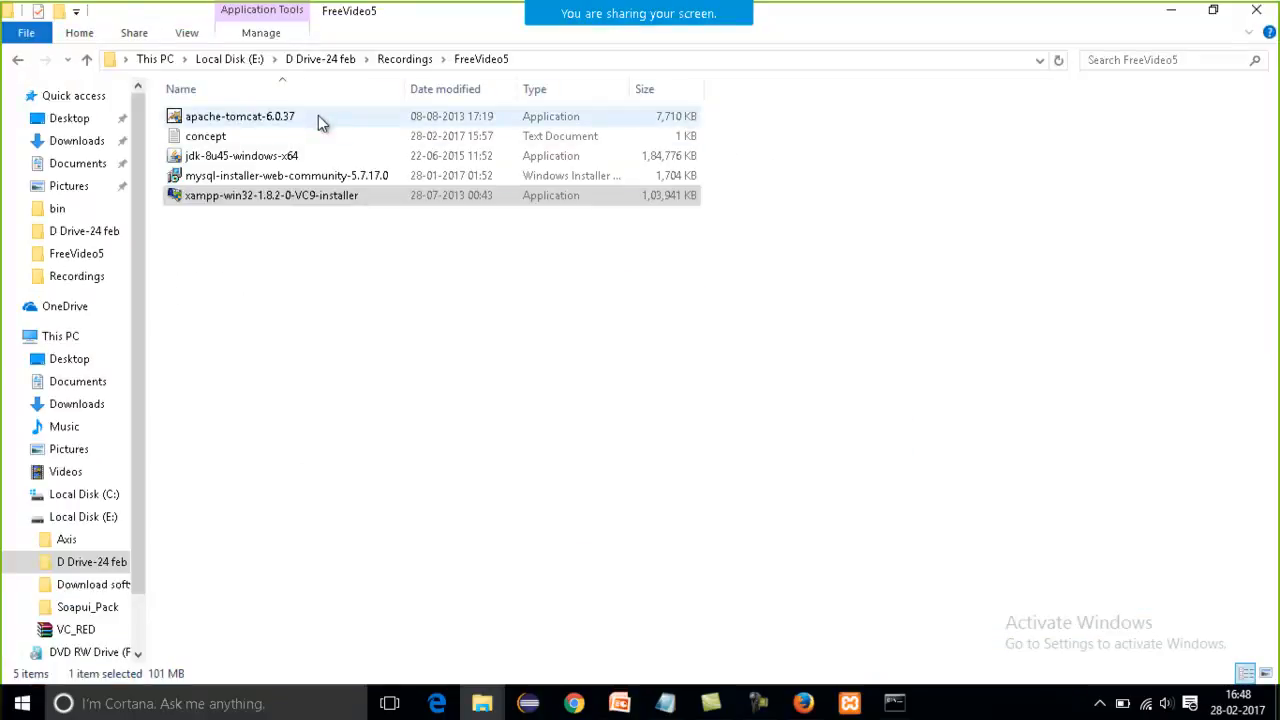
{"action": "double_click", "coordinate": [321, 118]}
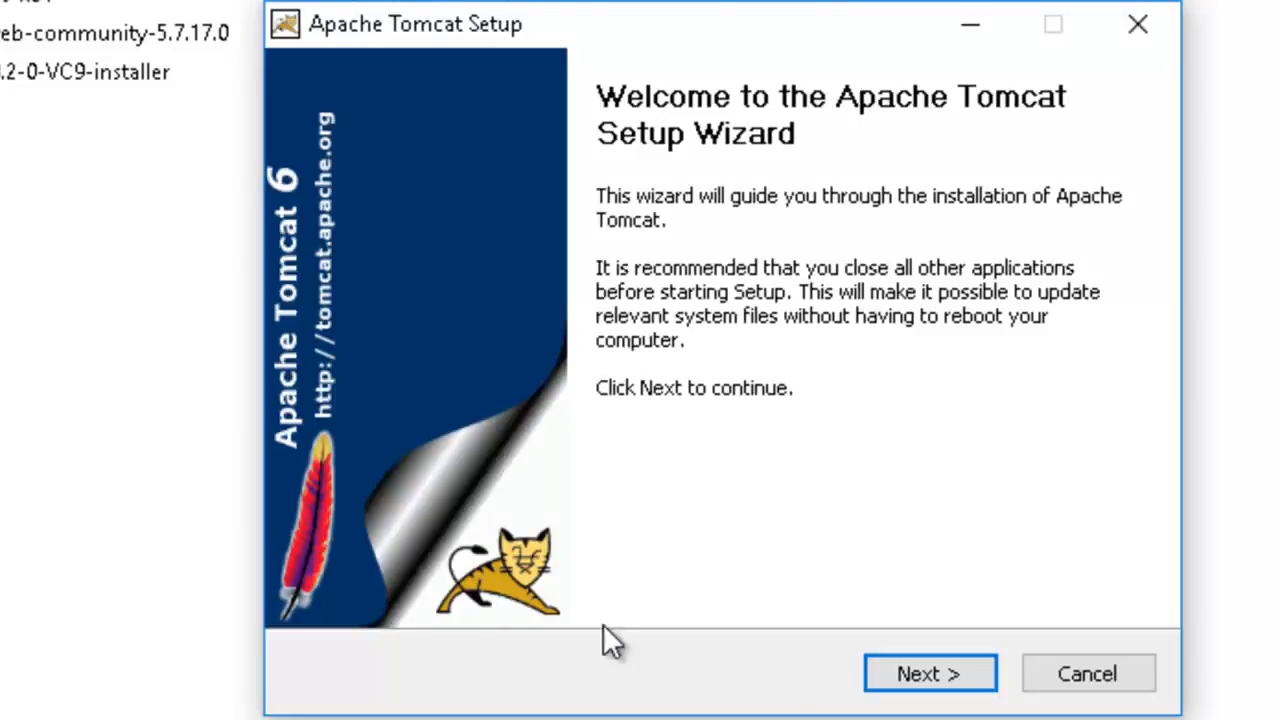
Accept the Apache Tomcat license, the Normal component set, and the default ports with the service name Tomcat6.
{"action": "left_click", "coordinate": [912, 678]}
{"action": "left_click", "coordinate": [912, 680]}
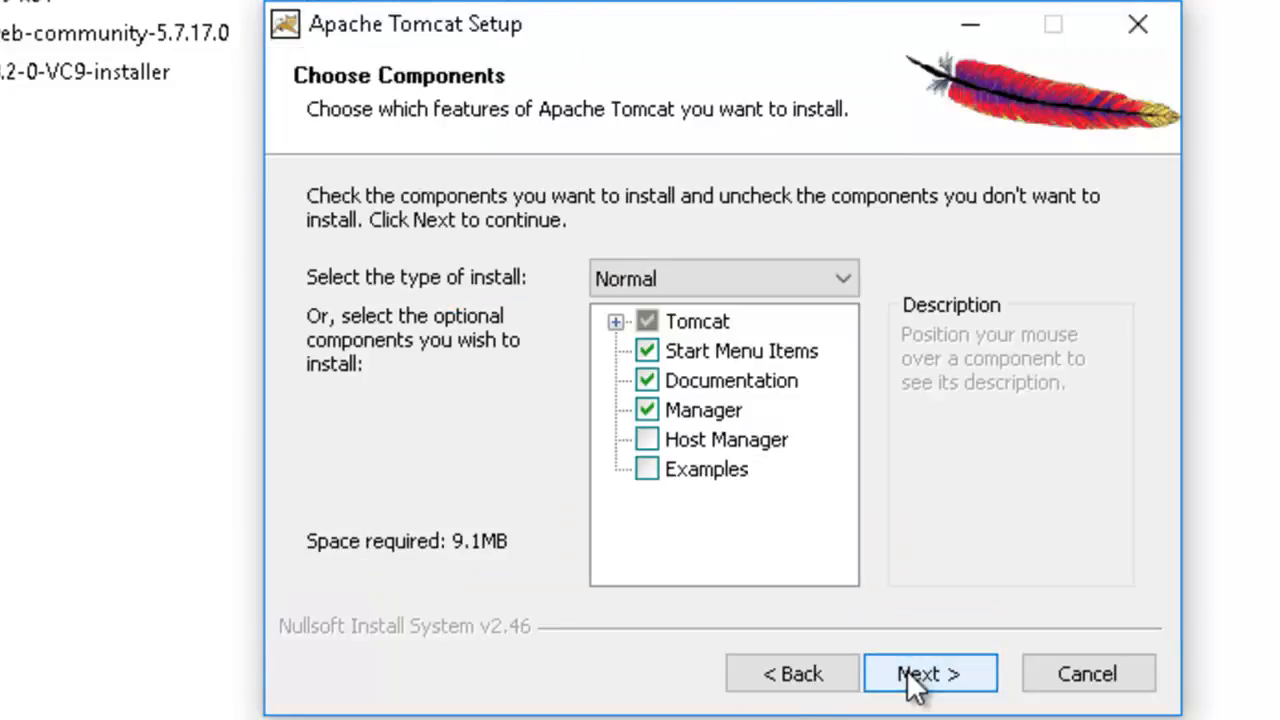
{"action": "left_click", "coordinate": [910, 678]}
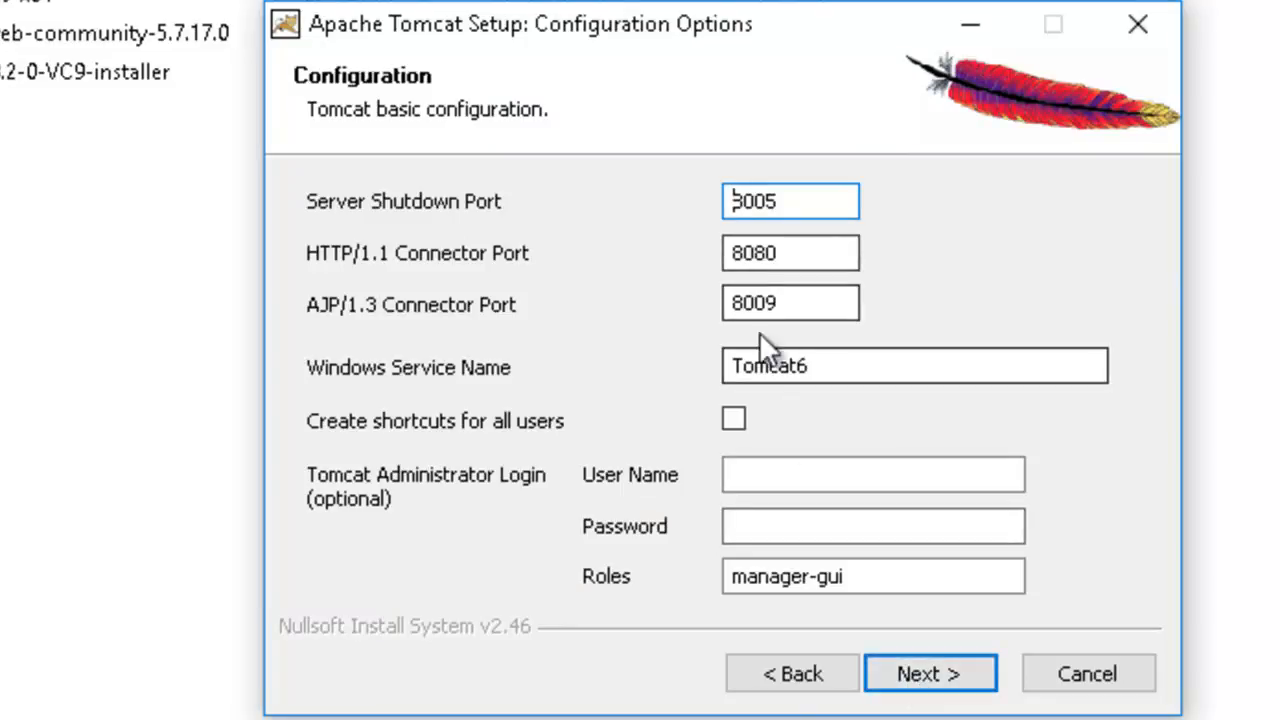
{"action": "left_click", "coordinate": [918, 677]}
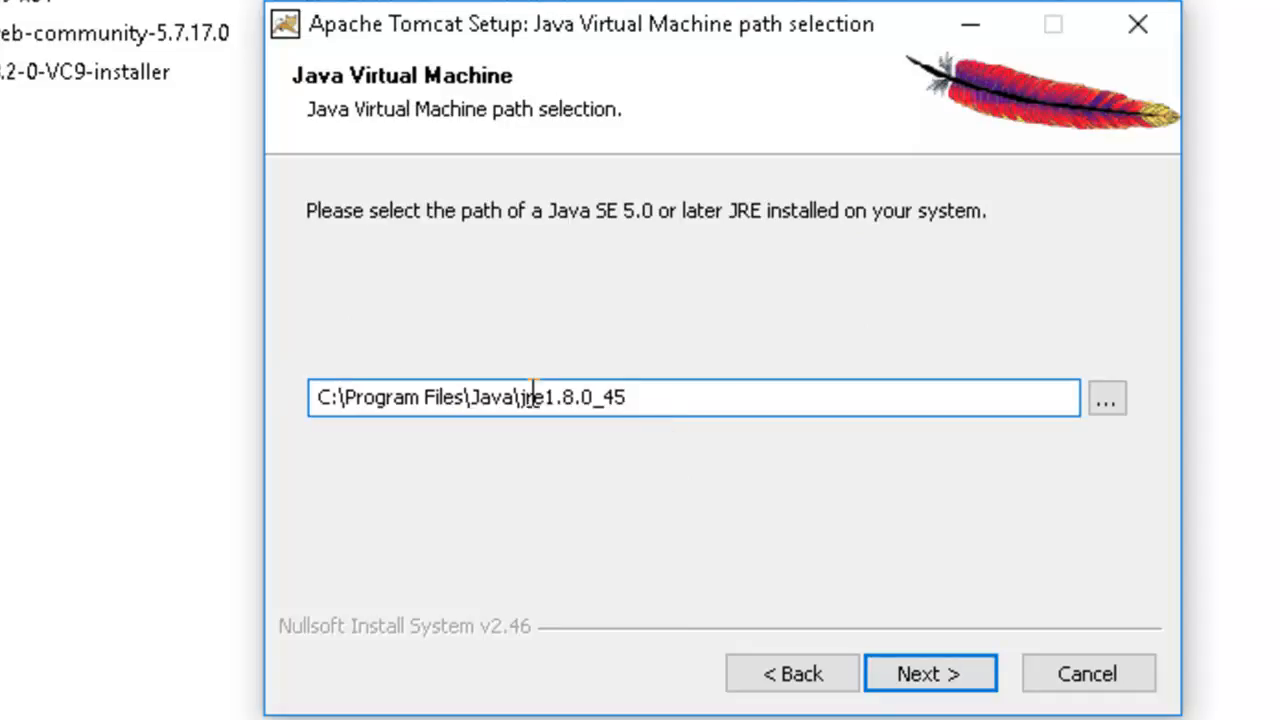
Keep the jre1.8.0_45 path, install Tomcat in its default folder, and finish setup with Run Apache Tomcat and Show Readme enabled.
{"action": "left_click_drag", "start_coordinate": [657, 399], "coordinate": [212, 379]}
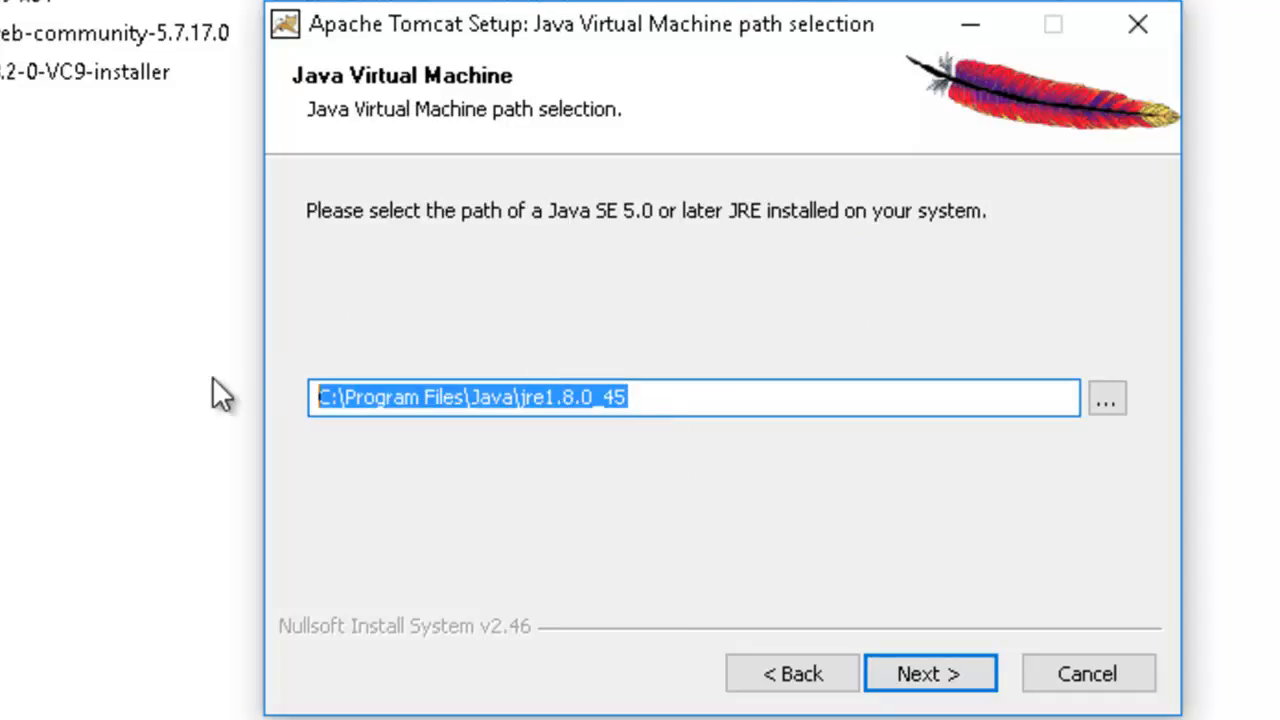
{"action": "left_click", "coordinate": [683, 400]}
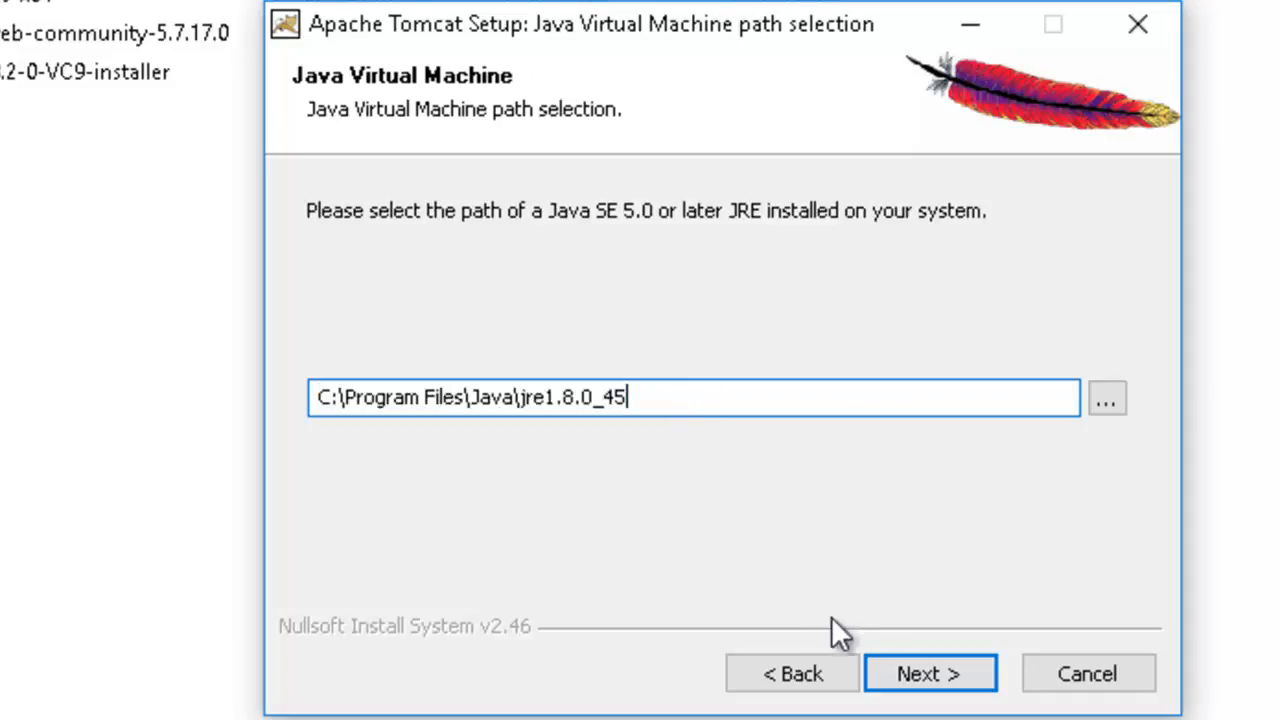
{"action": "left_click", "coordinate": [918, 674]}
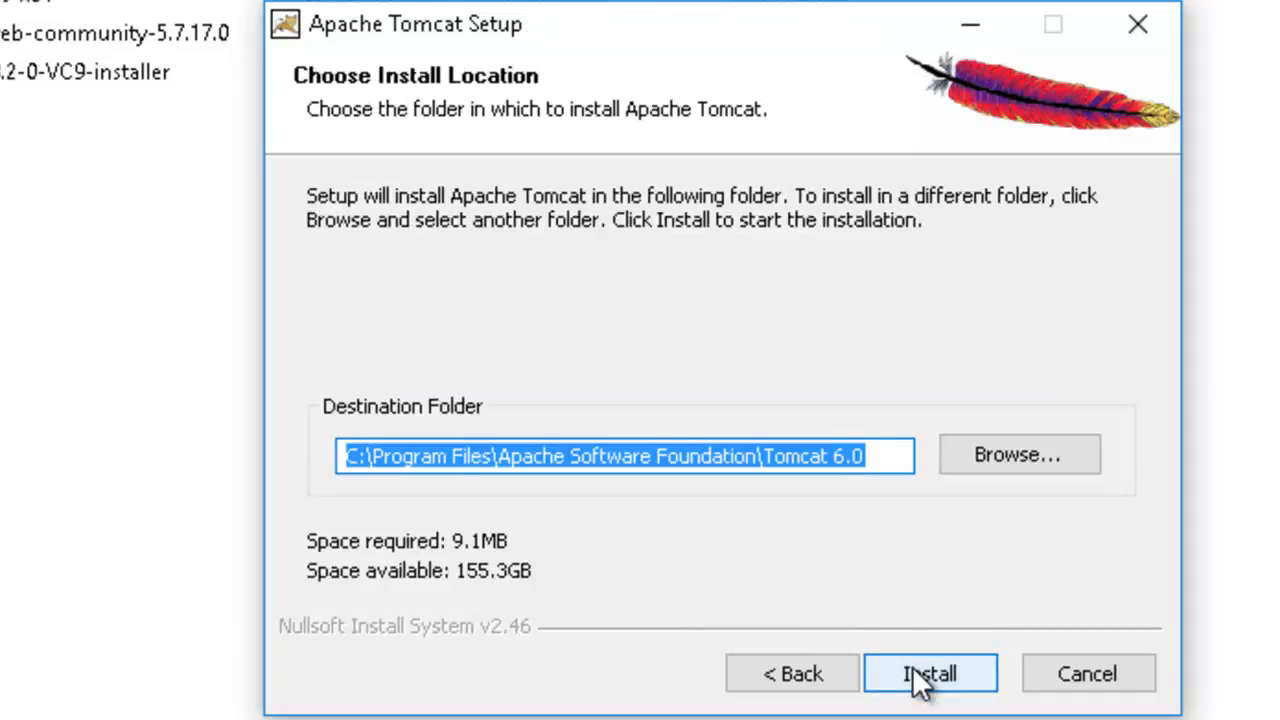
{"action": "left_click", "coordinate": [912, 670]}
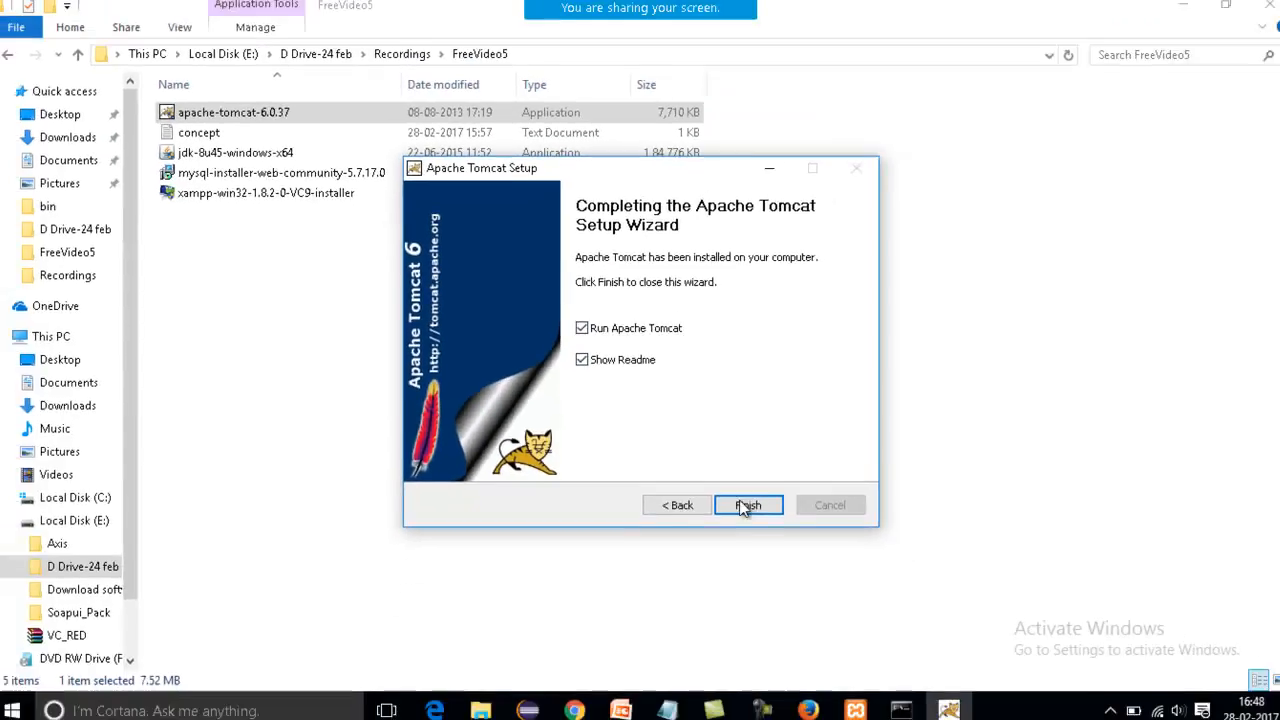
{"action": "left_click", "coordinate": [930, 674]}
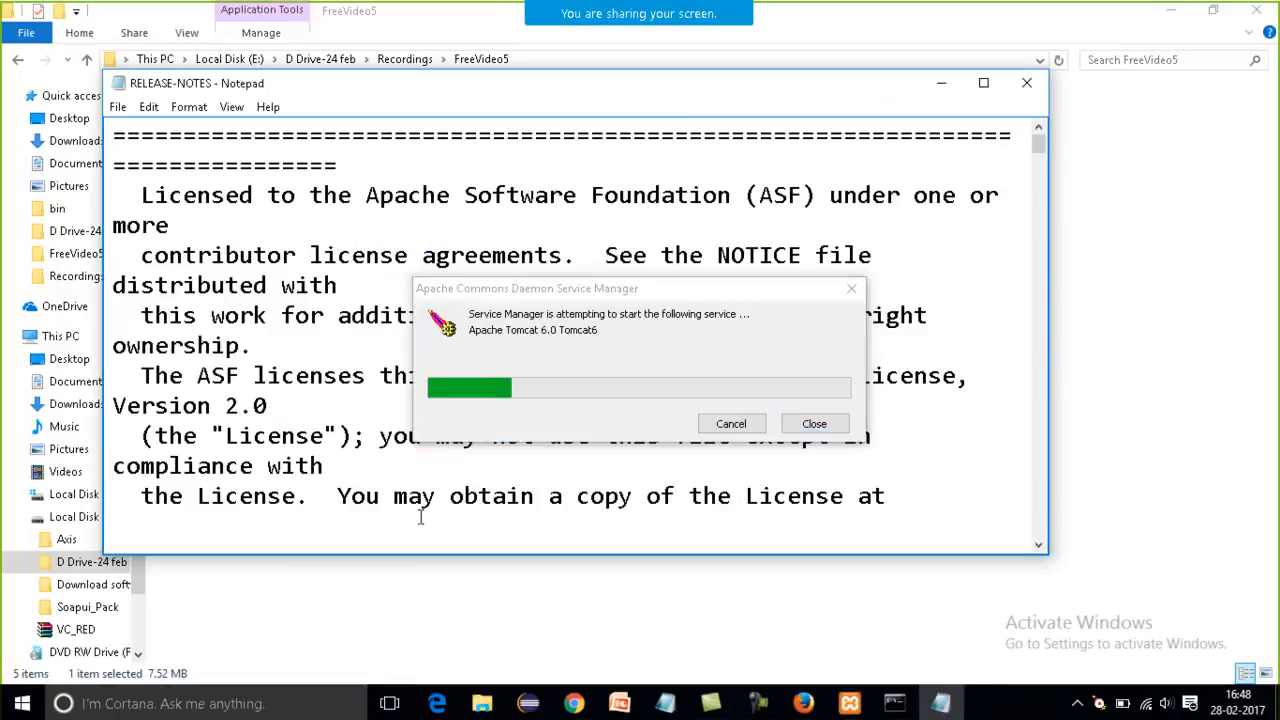
Switch to the bin window in File Explorer and go to the root of Local Disk (C:).
{"action": "left_click", "coordinate": [463, 700]}
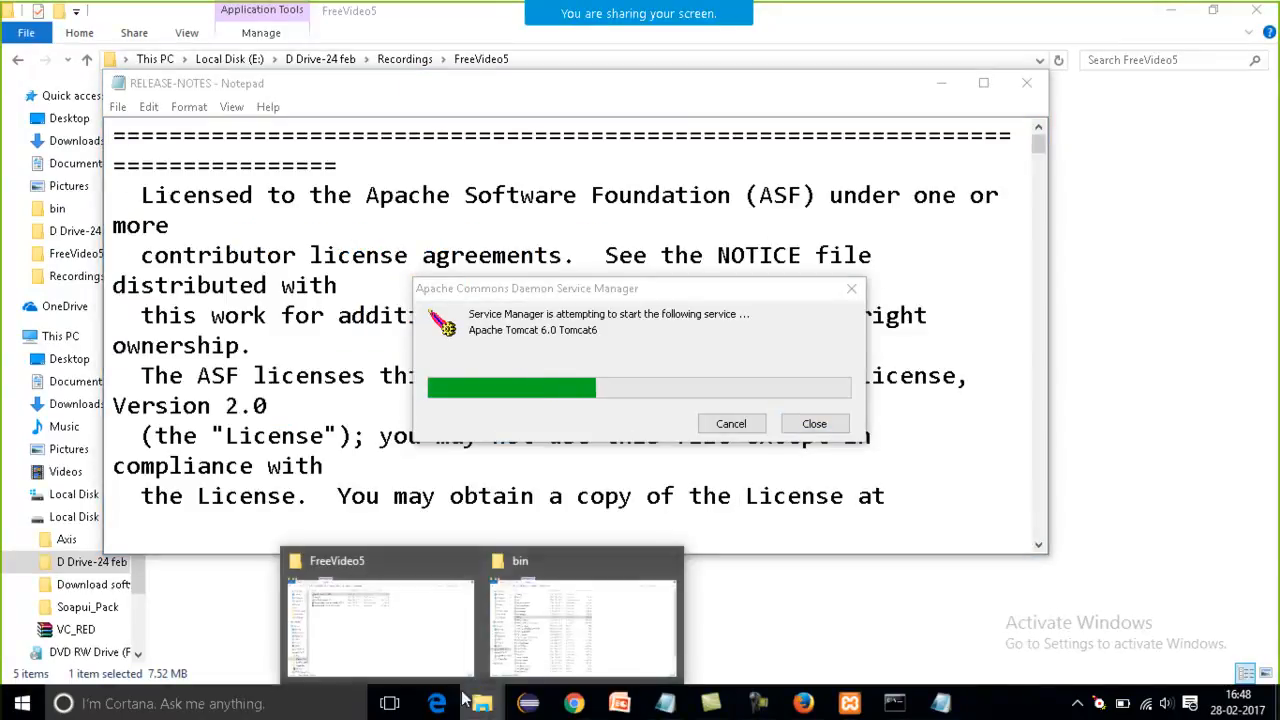
{"action": "left_click", "coordinate": [590, 630]}
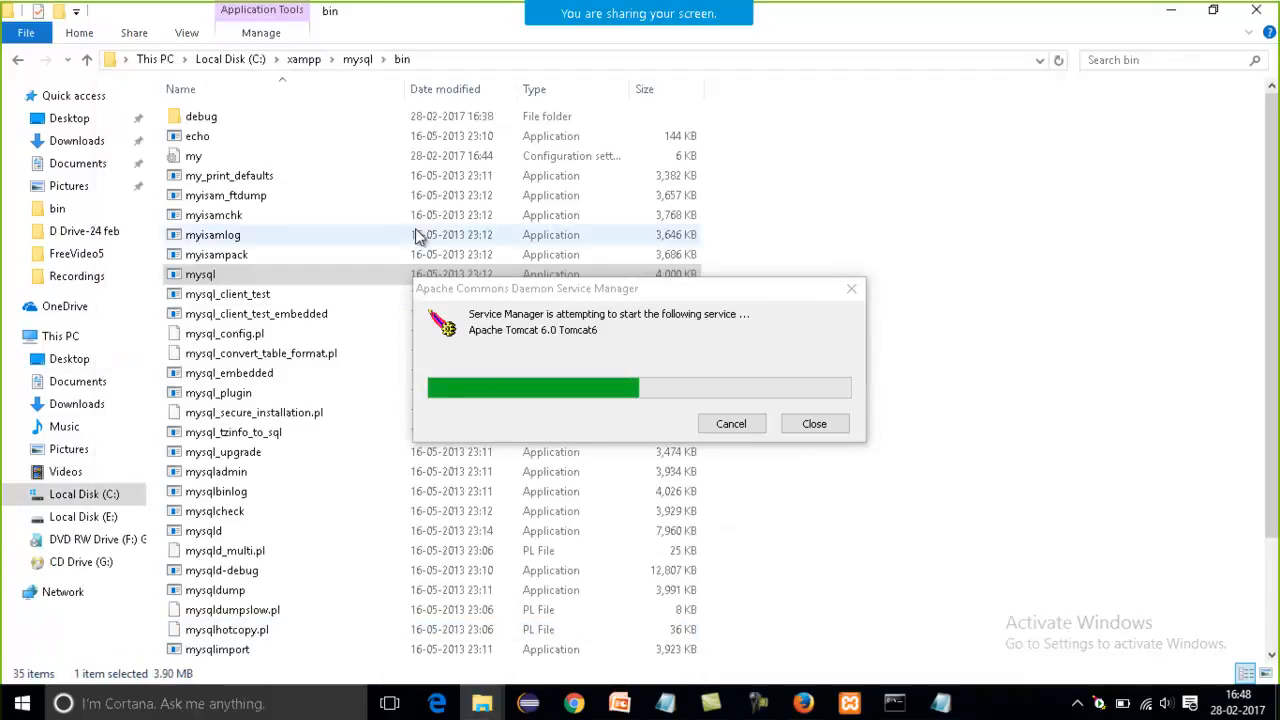
{"action": "left_click", "coordinate": [262, 63]}
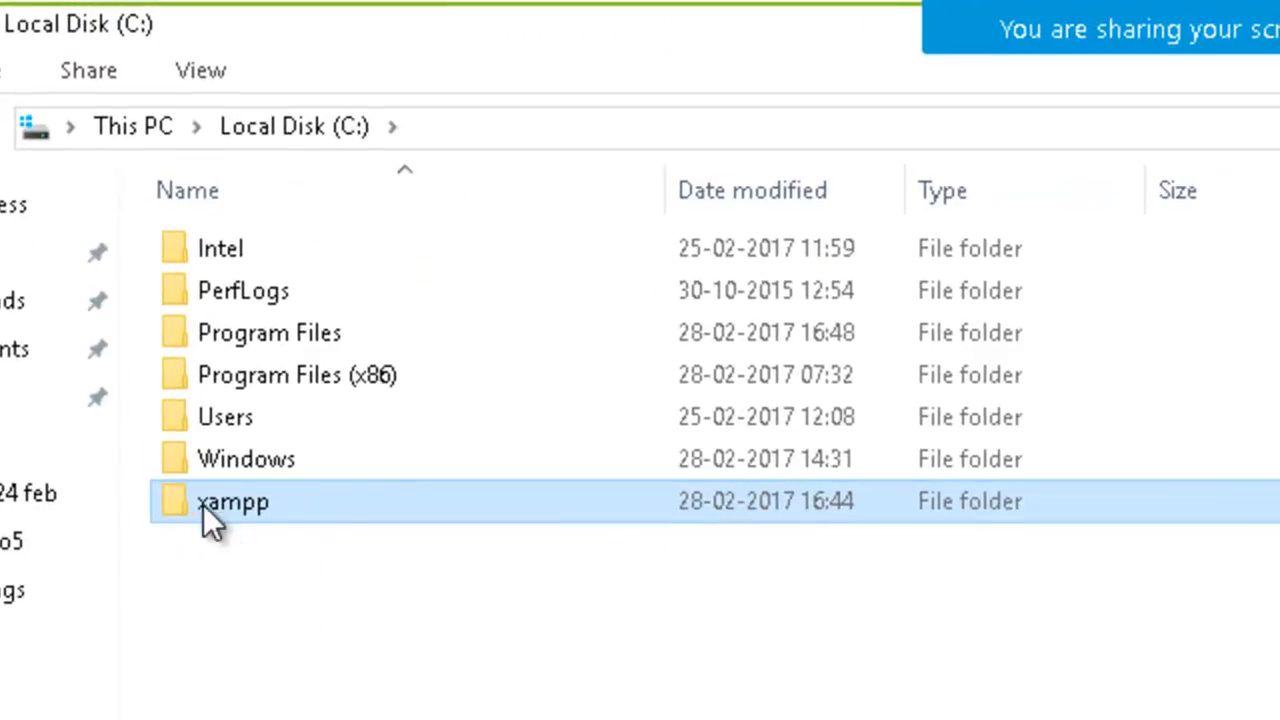
Open the Tomcat 6.0 folder under Program Files, Apache Software Foundation, and reveal its full path.
{"action": "left_click", "coordinate": [227, 510]}
{"action": "left_click", "coordinate": [375, 504]}
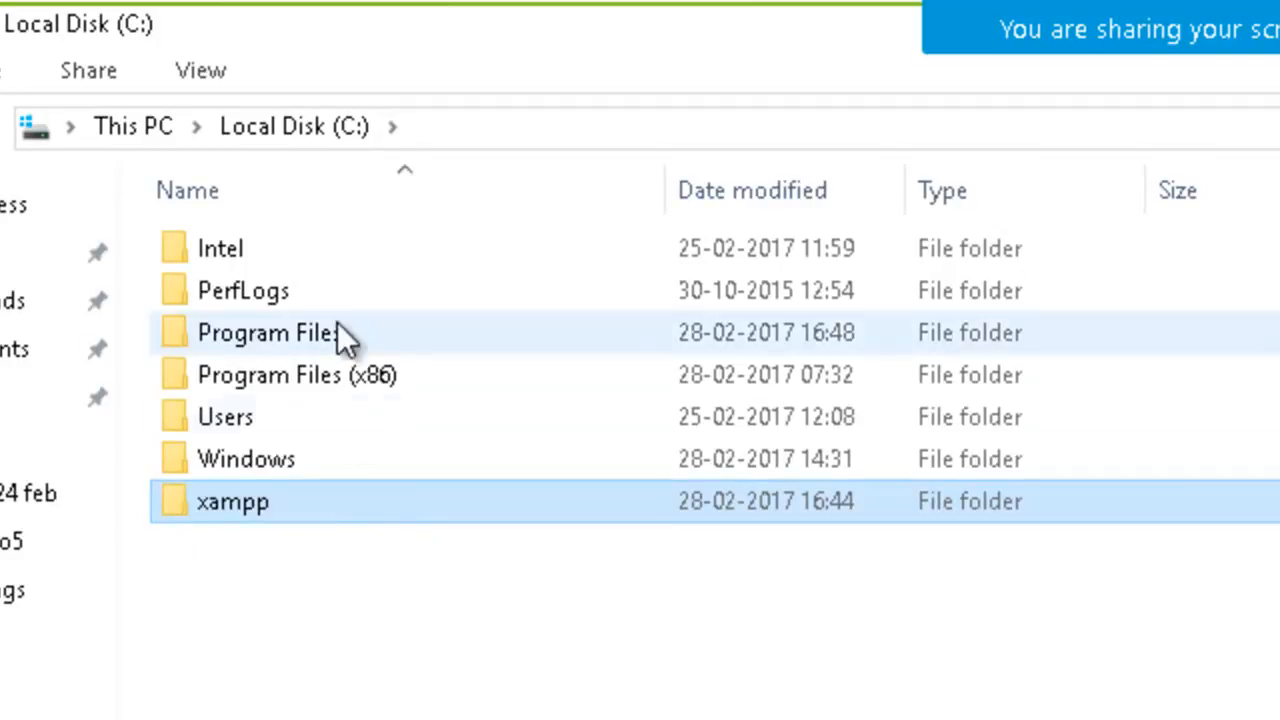
{"action": "double_click", "coordinate": [337, 334]}
{"action": "left_click", "coordinate": [321, 258]}
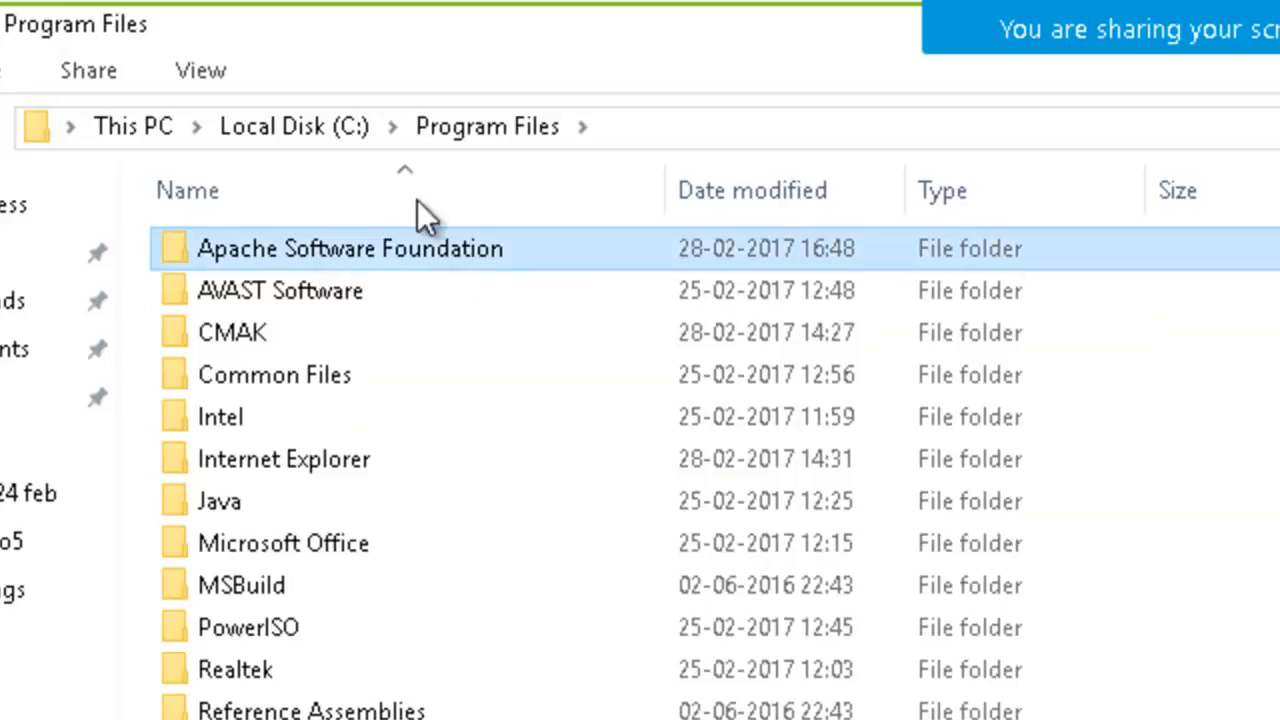
{"action": "left_click", "coordinate": [647, 126]}
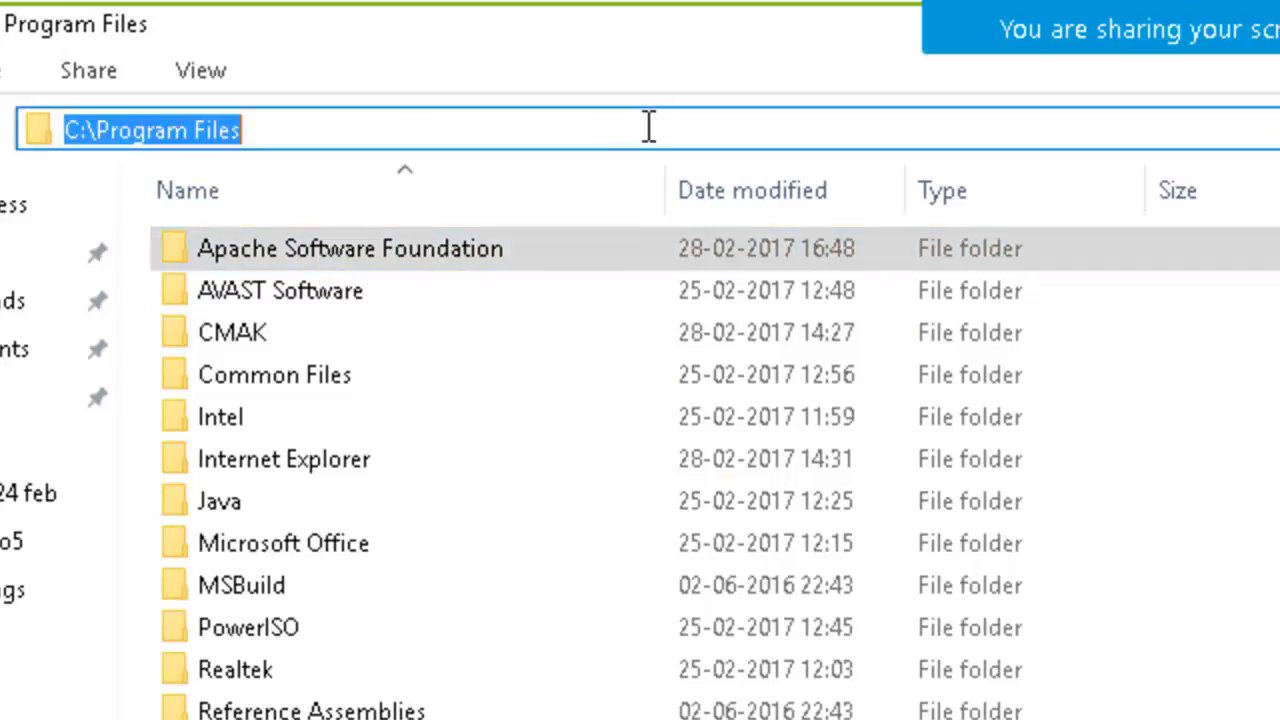
{"action": "double_click", "coordinate": [409, 252]}
{"action": "double_click", "coordinate": [409, 254]}
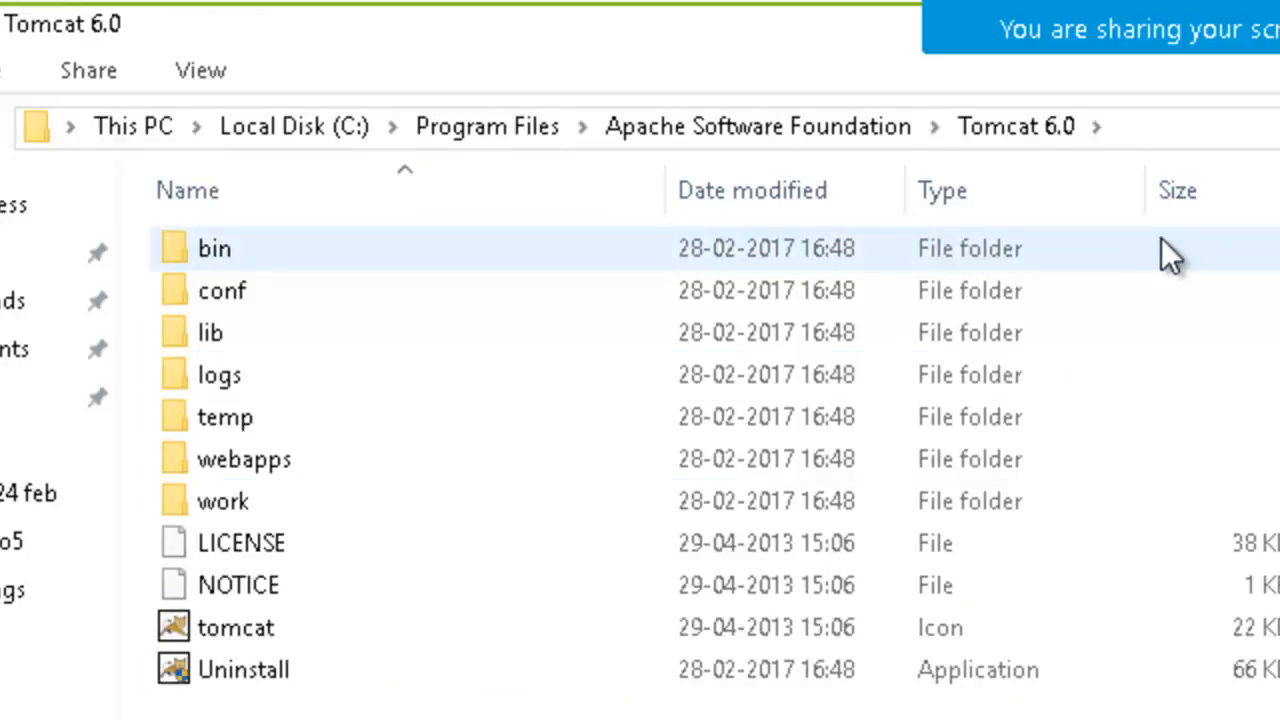
{"action": "left_click", "coordinate": [1148, 139]}
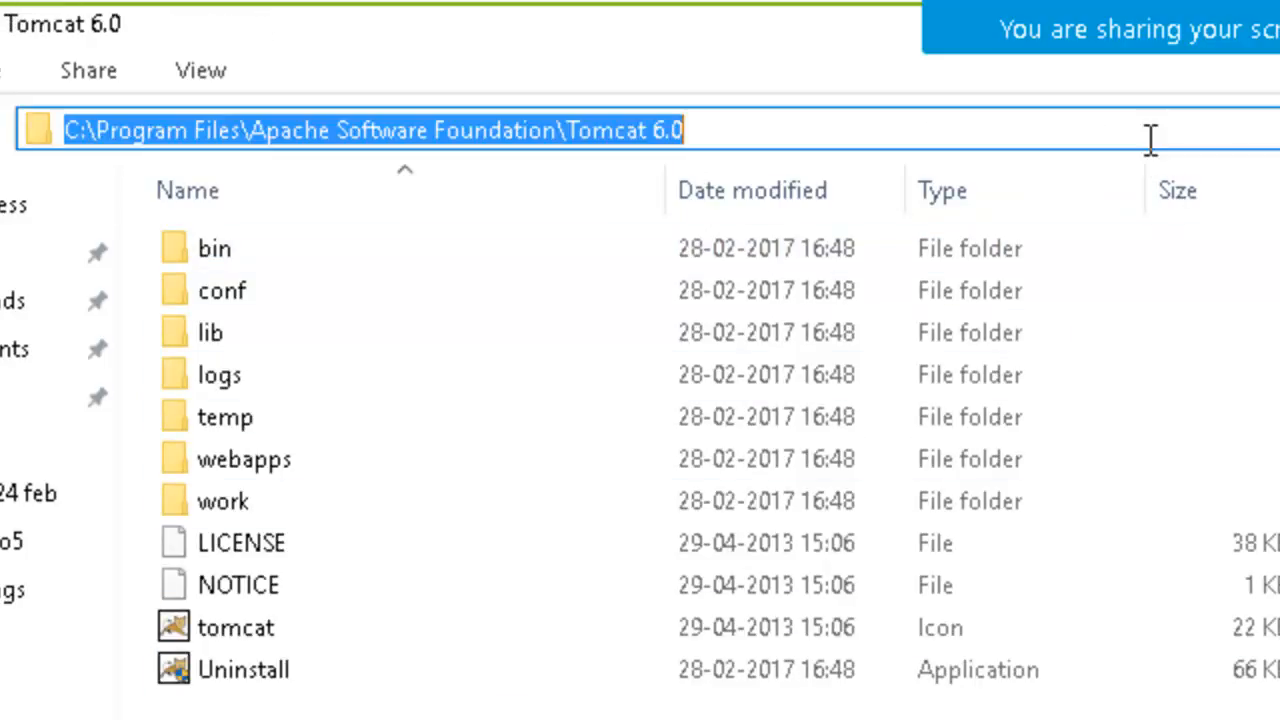
Switch to Firefox, load localhost:8080 in a new tab, and highlight the address.
{"action": "key", "text": "alt+Tab"}
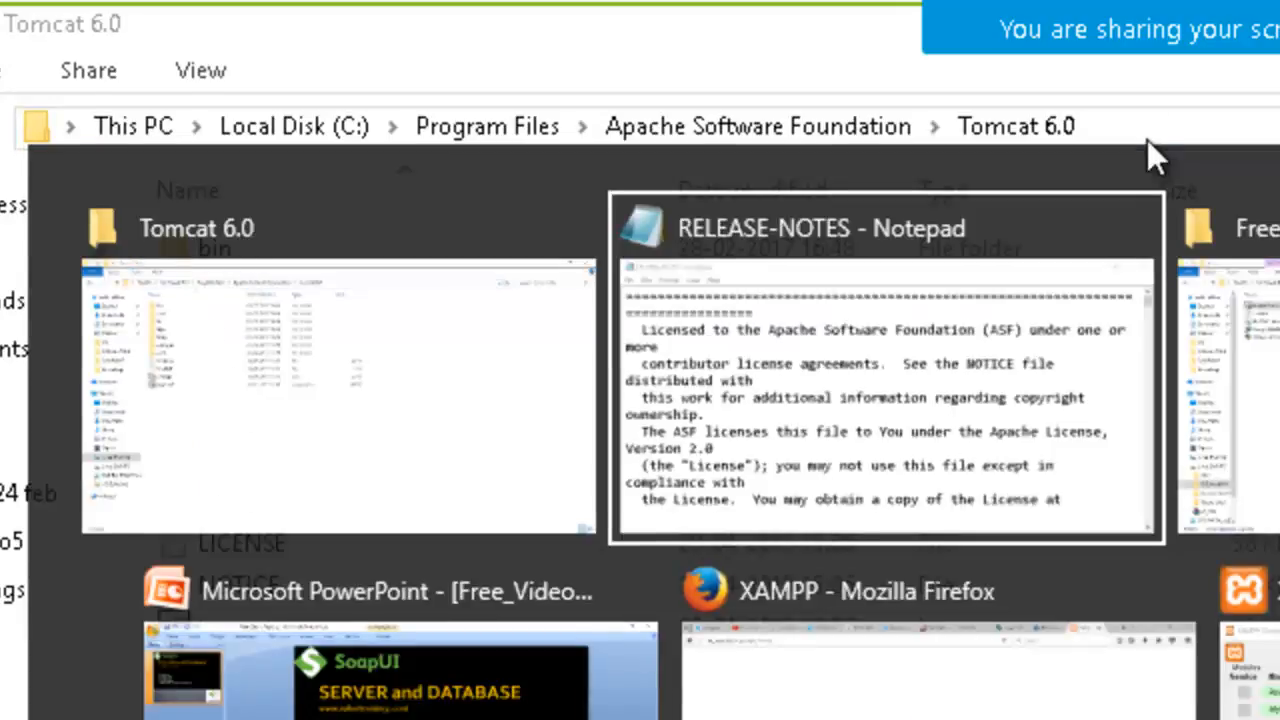
{"action": "key", "text": "Tab"}
{"action": "key", "text": "Tab"}
{"action": "key", "text": "Tab"}
{"action": "key", "text": "Tab"}
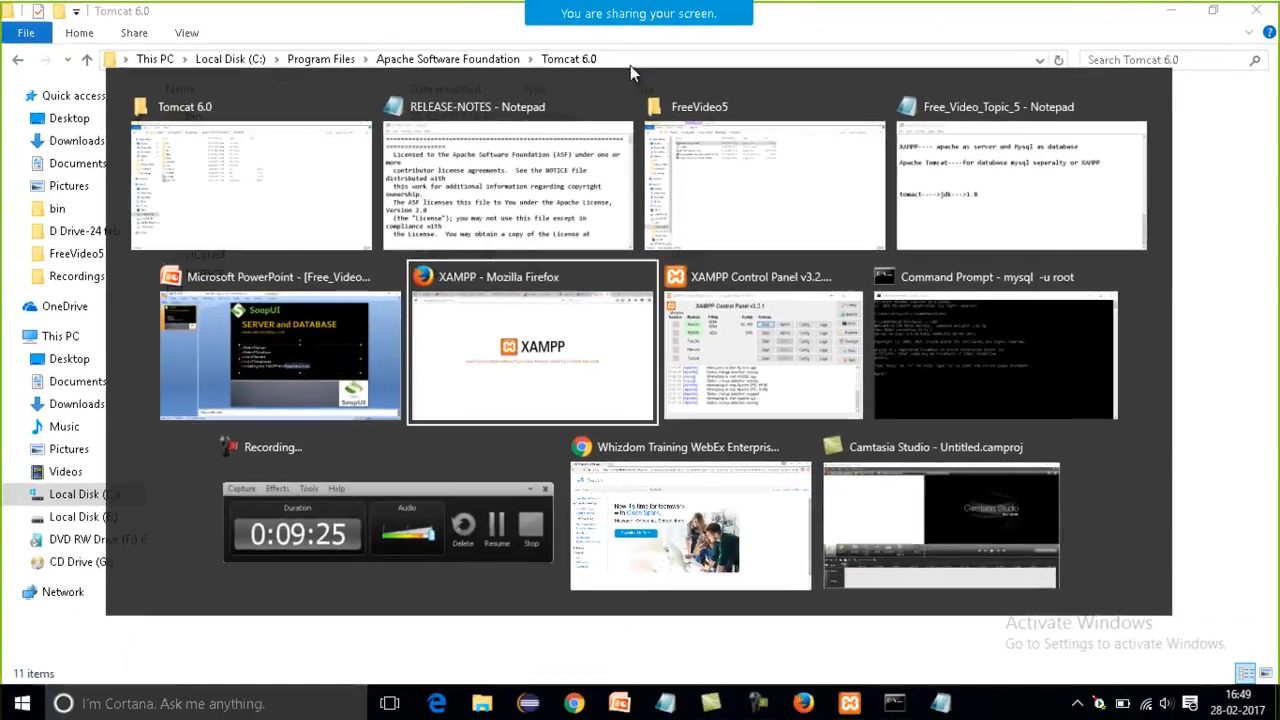
{"action": "key", "text": "Tab"}
{"action": "key", "text": "shift+Tab"}
{"action": "key", "text": "ctrl+t"}
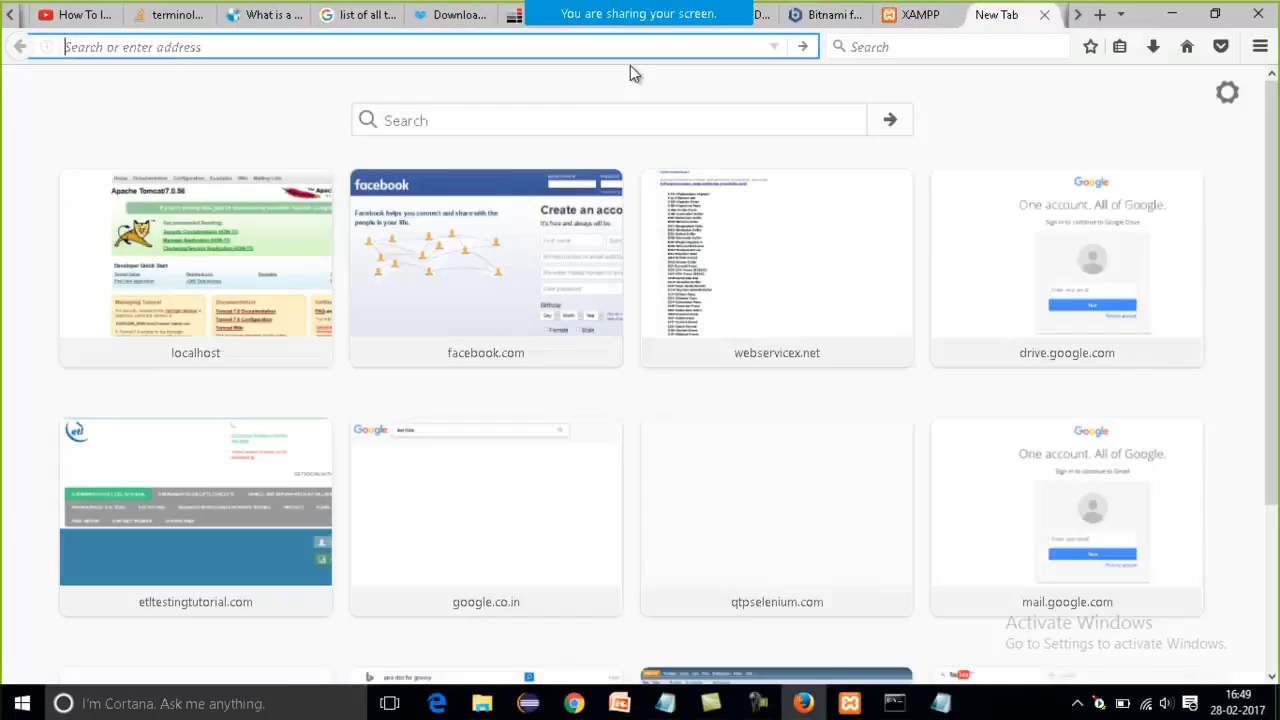
{"action": "type", "text": "localh"}
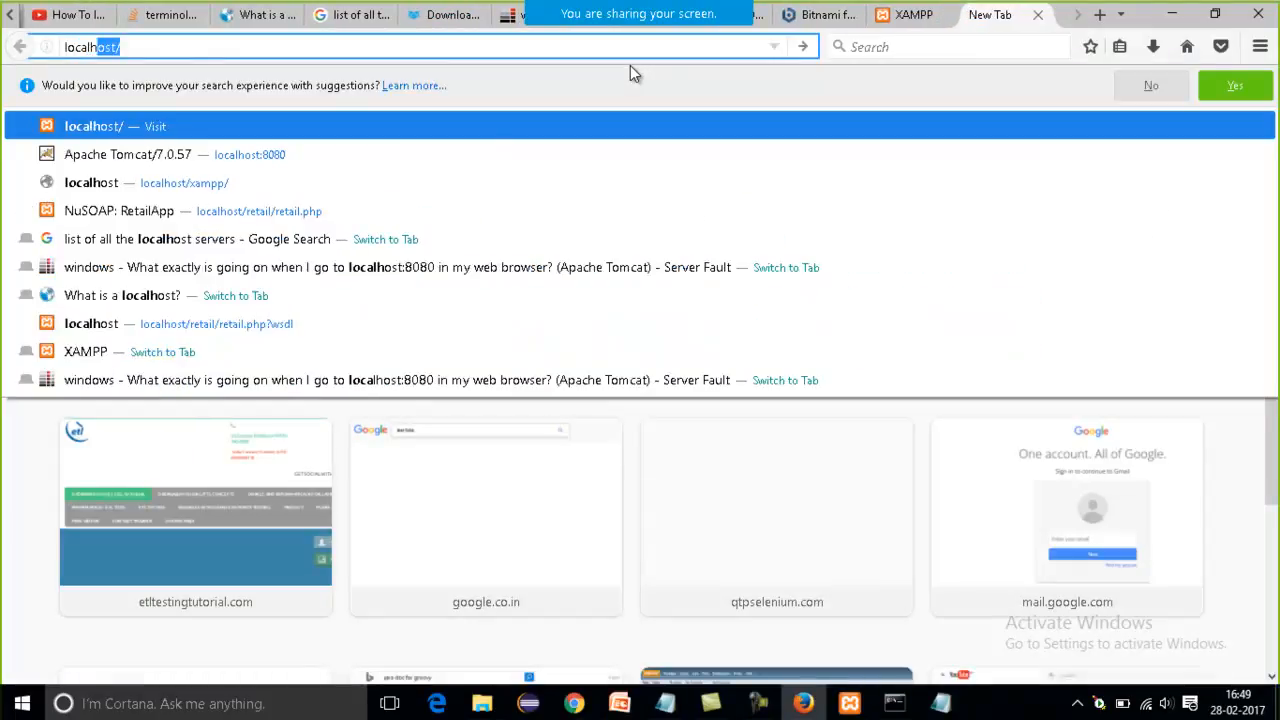
{"action": "type", "text": "ost:8080"}
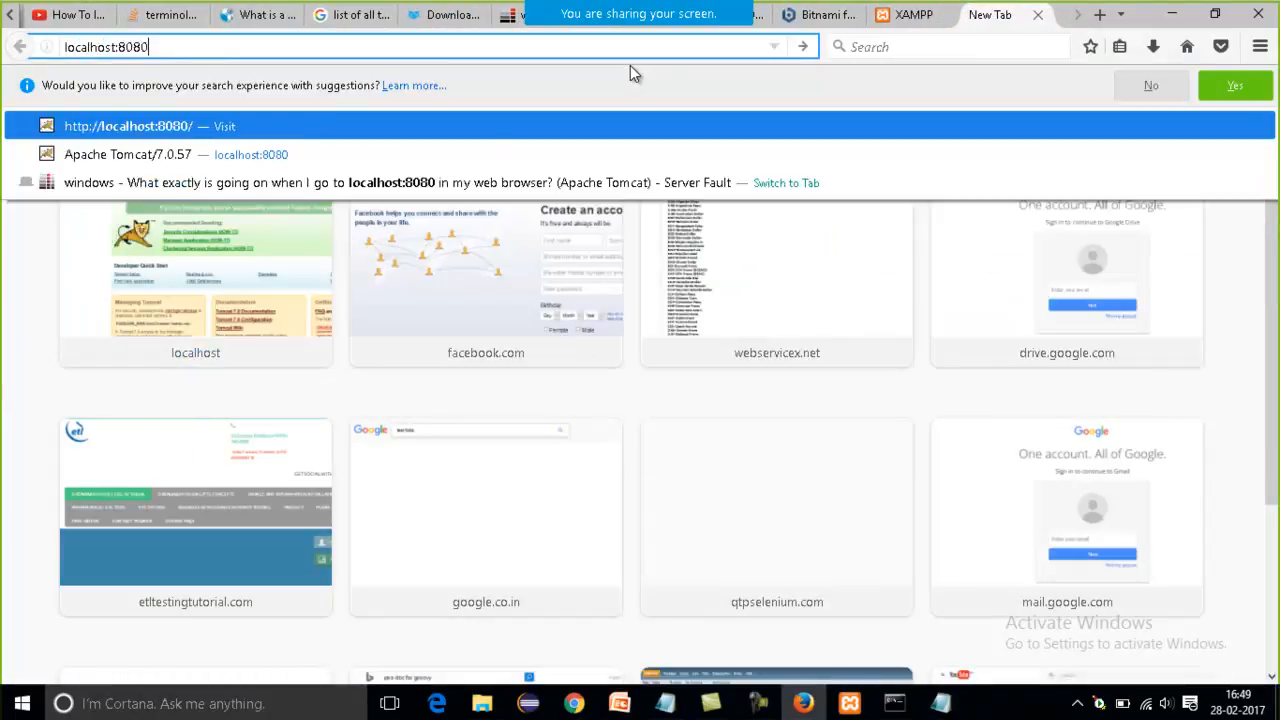
{"action": "key", "text": "Return"}
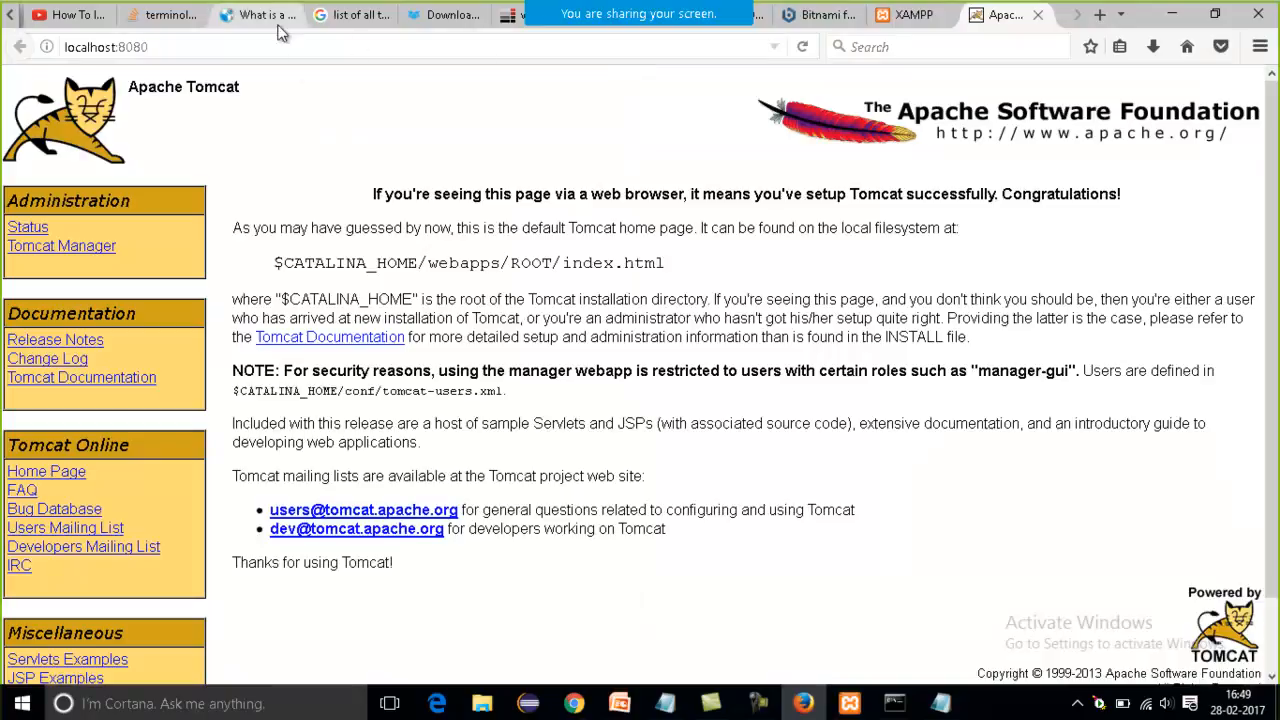
{"action": "left_click", "coordinate": [168, 47]}
{"action": "left_click_drag", "start_coordinate": [162, 50], "coordinate": [111, 43]}
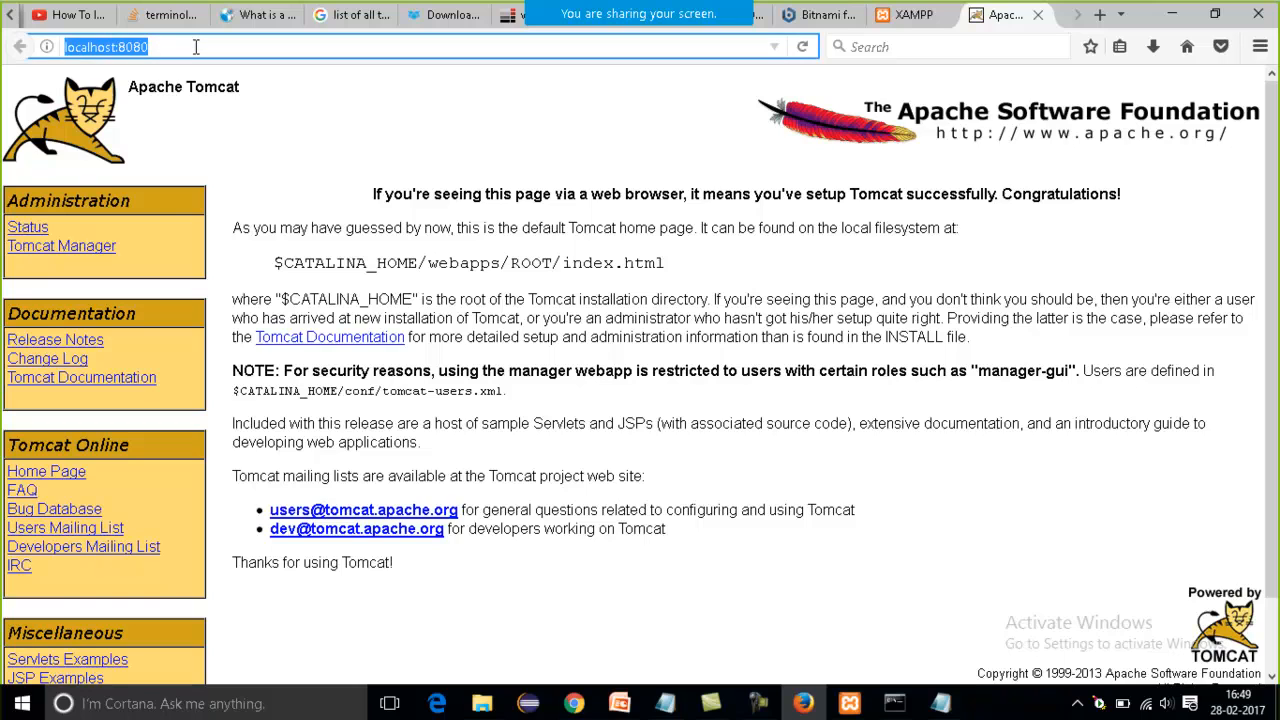
Switch to the XAMPP Control Panel and try to start its Tomcat module.
{"action": "key", "text": "alt+Tab"}
{"action": "key", "text": "alt+Tab"}
{"action": "key", "text": "alt+Tab"}
{"action": "key", "text": "alt+Tab"}
{"action": "key", "text": "alt+Tab"}
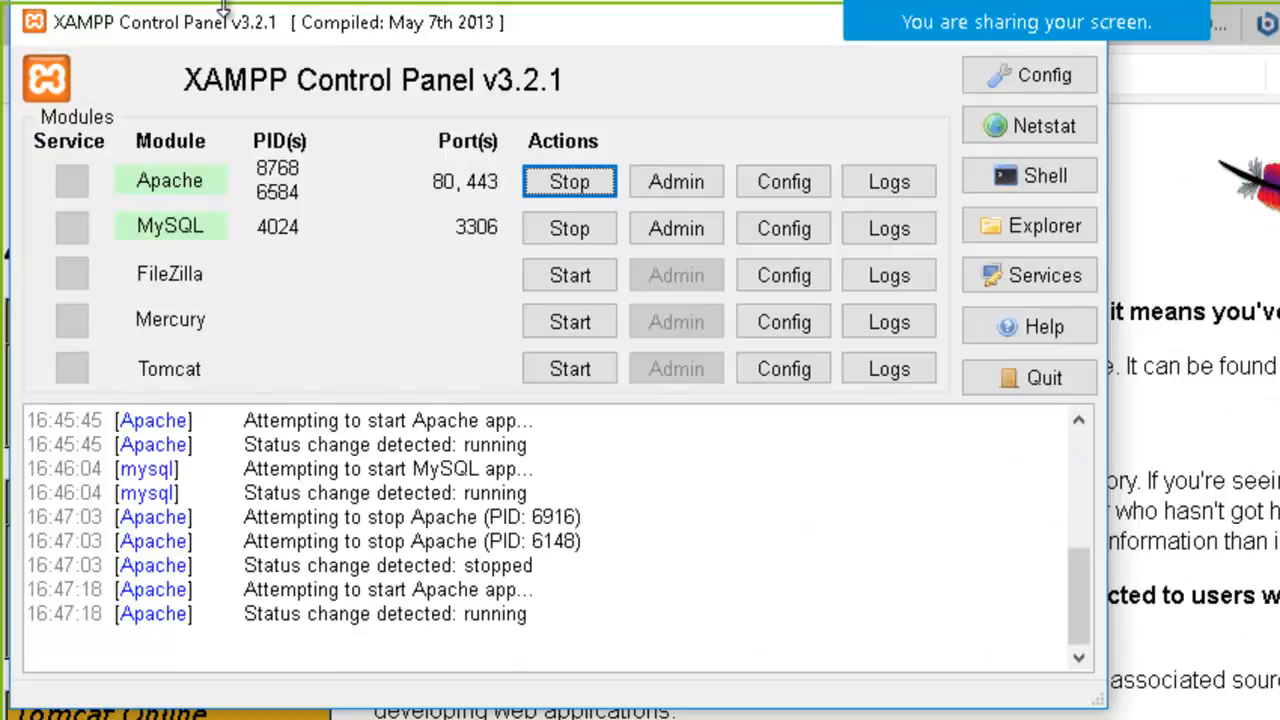
{"action": "left_click", "coordinate": [565, 376]}
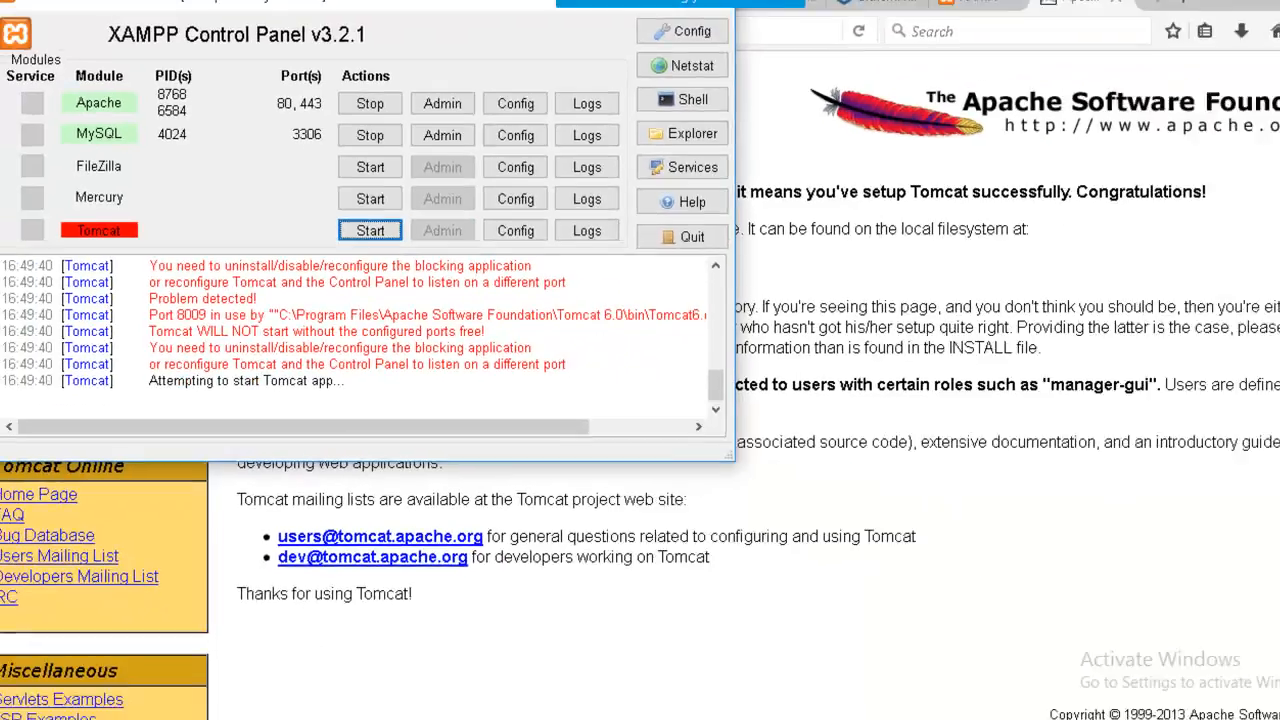
Examine the Tomcat messages in the XAMPP log and compare them with the localhost:8080 page in Firefox.
{"action": "left_click", "coordinate": [850, 705]}
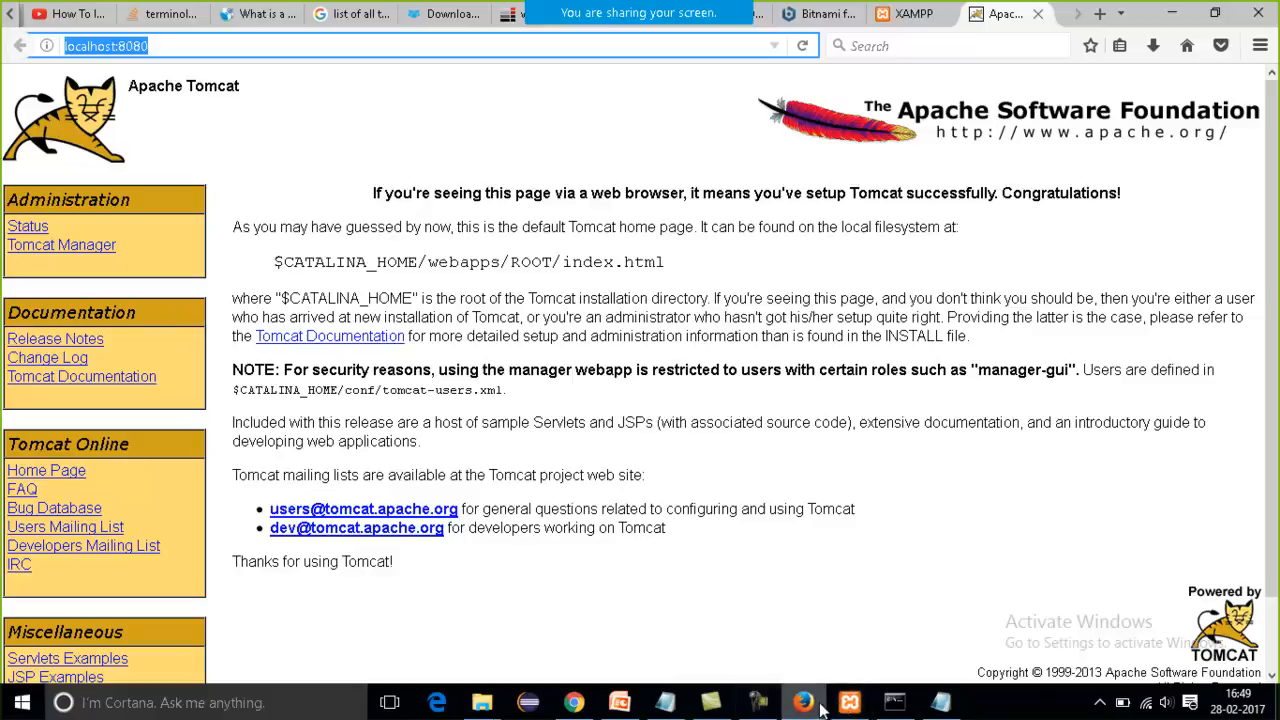
{"action": "left_click", "coordinate": [818, 705]}
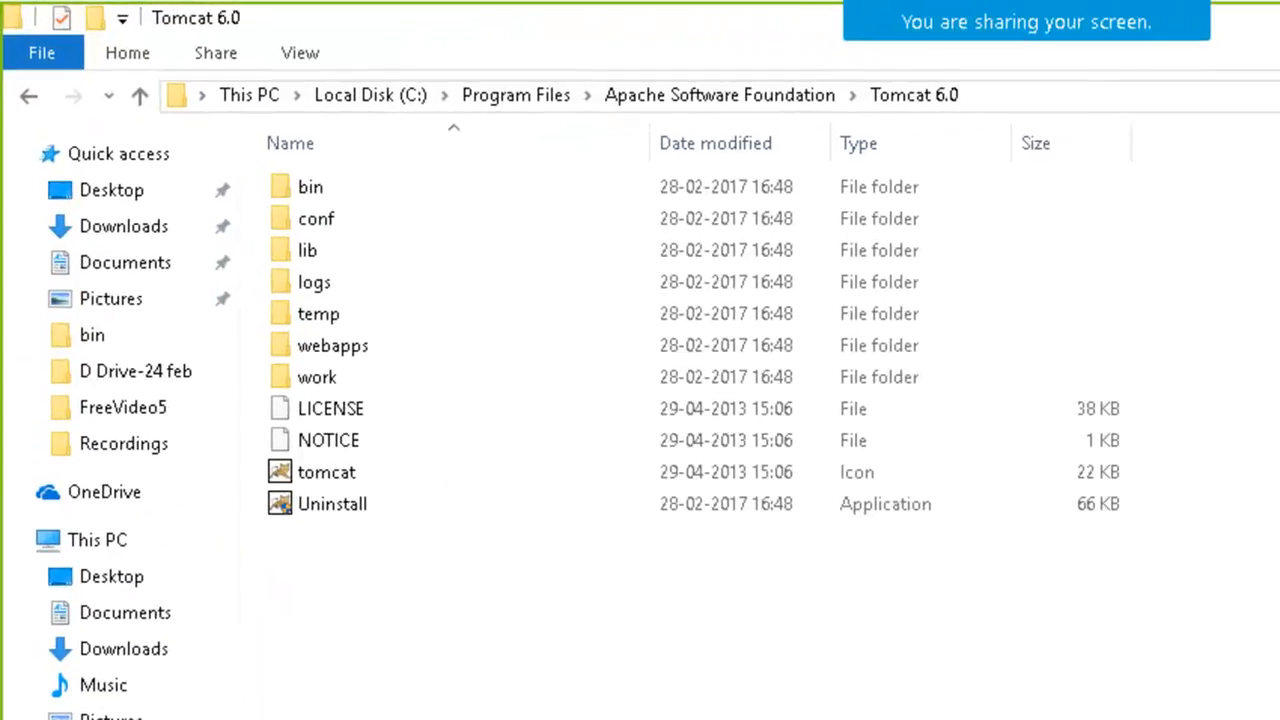
{"action": "key", "text": "alt+Tab"}
{"action": "left_click", "coordinate": [556, 372]}
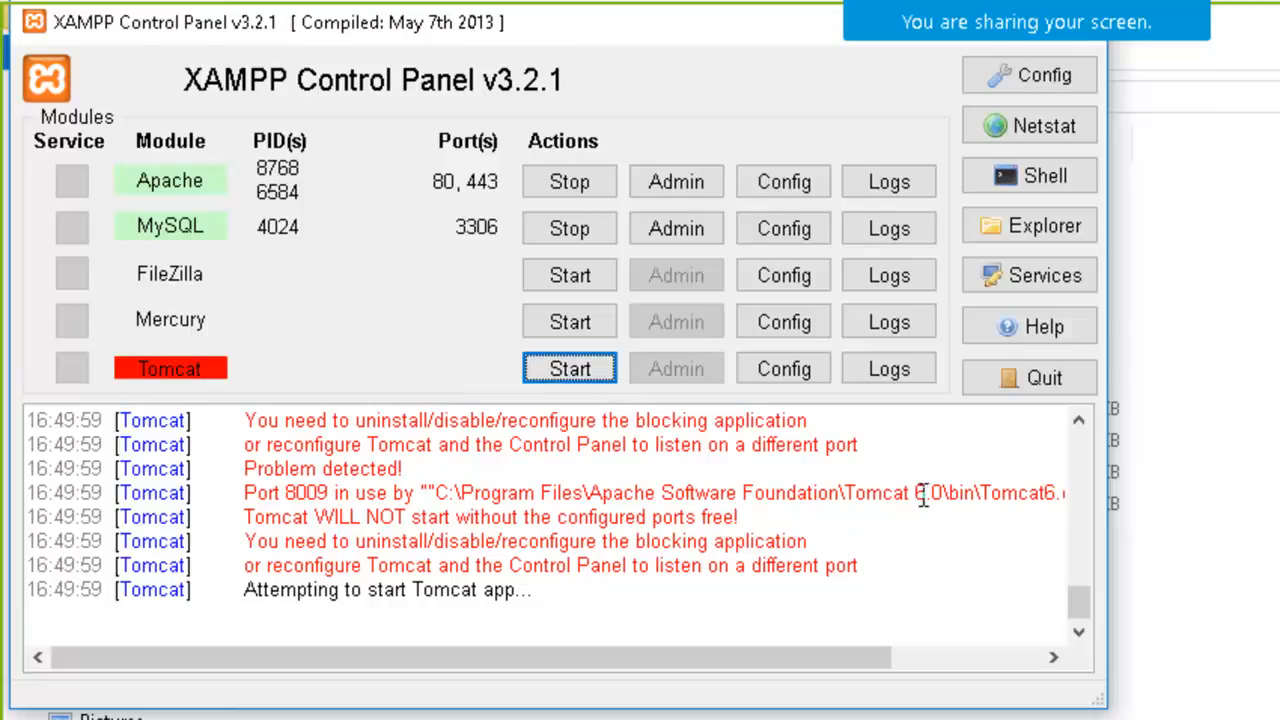
{"action": "left_click", "coordinate": [1083, 622]}
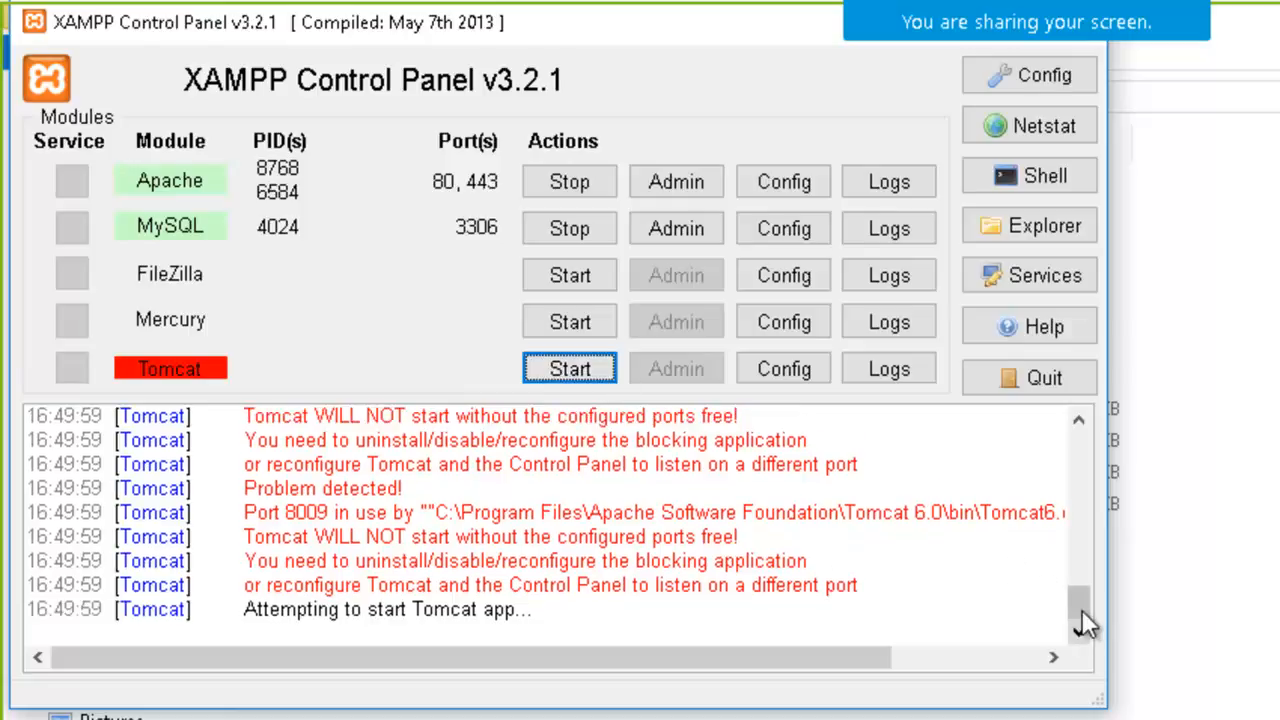
{"action": "left_click_drag", "start_coordinate": [1076, 610], "coordinate": [1080, 708]}
{"action": "key", "text": "alt+Tab"}
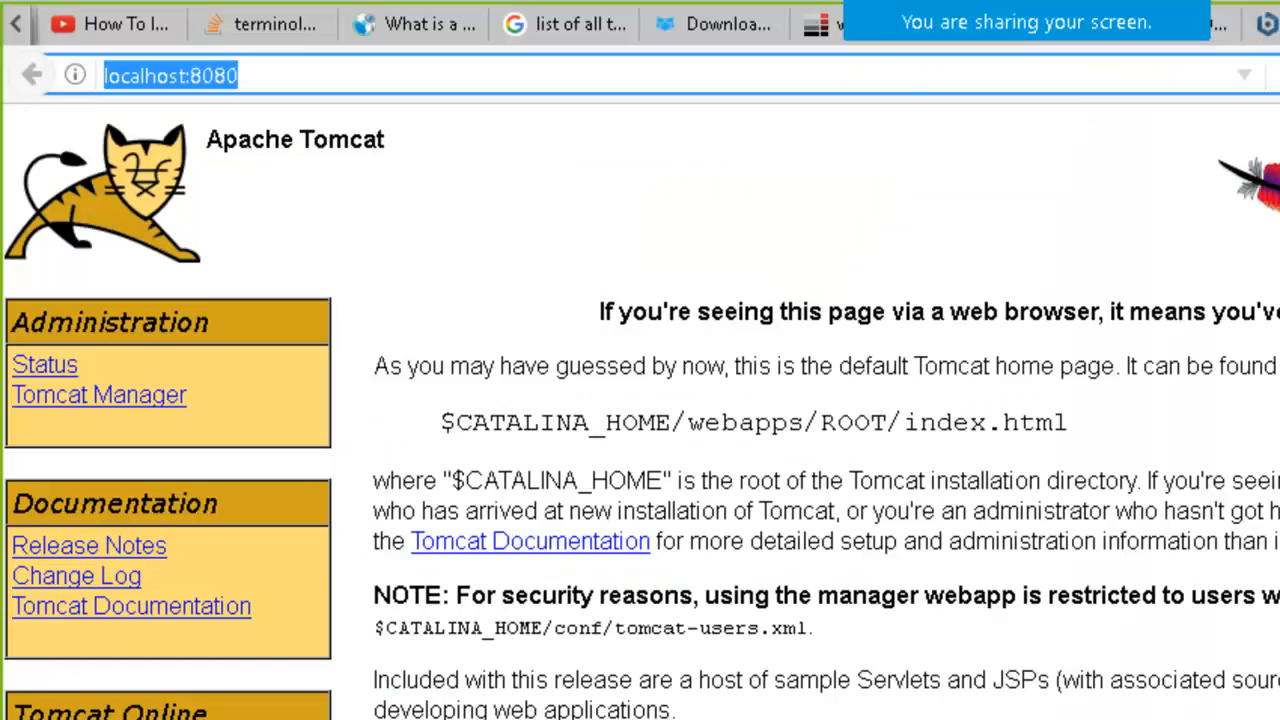
{"action": "left_click", "coordinate": [419, 74]}
{"action": "key", "text": "alt+Tab"}
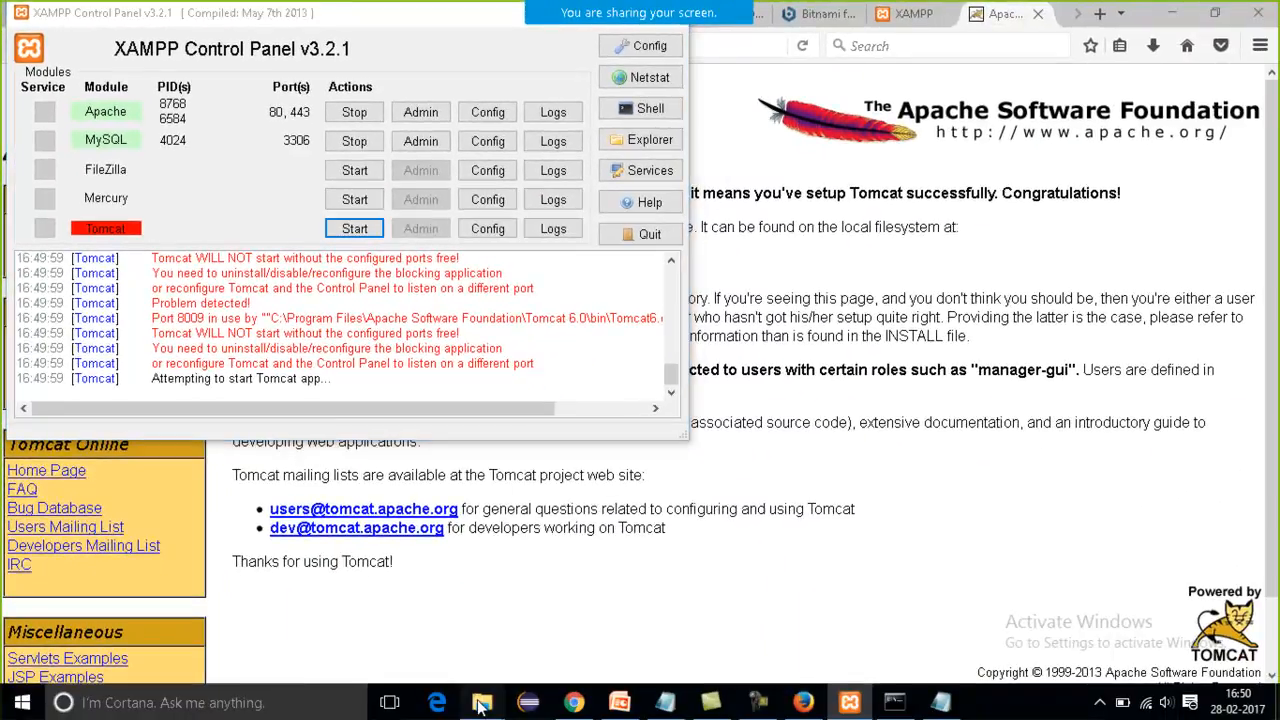
Switch to File Explorer, reopen Tomcat 6.0 from Program Files, and inspect its Uninstall and tomcat files.
{"action": "left_click", "coordinate": [483, 702]}
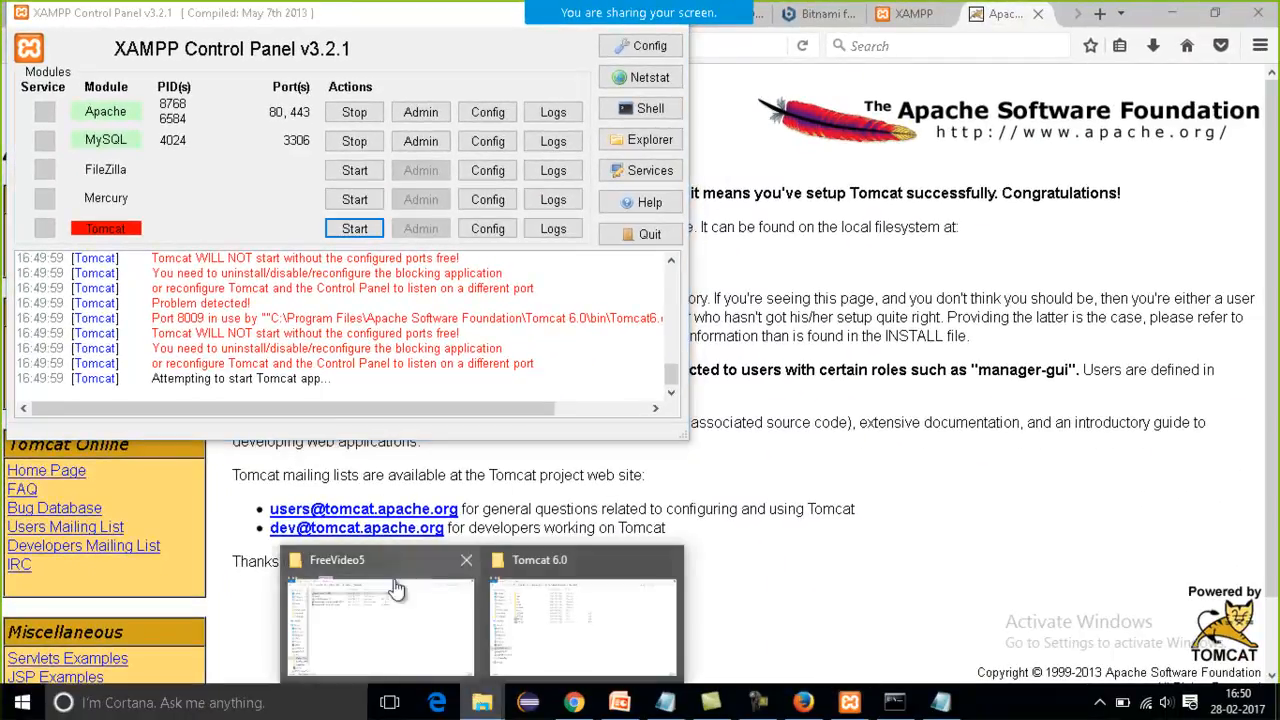
{"action": "left_click", "coordinate": [553, 620]}
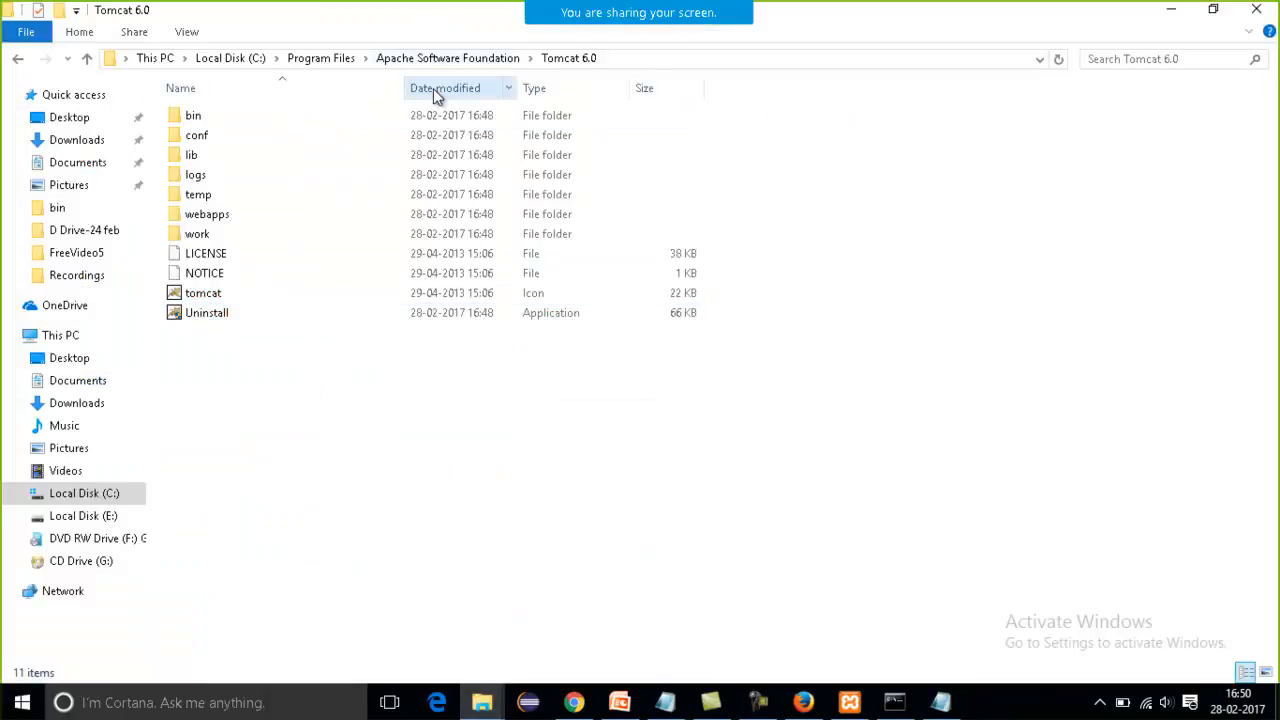
{"action": "left_click", "coordinate": [302, 61]}
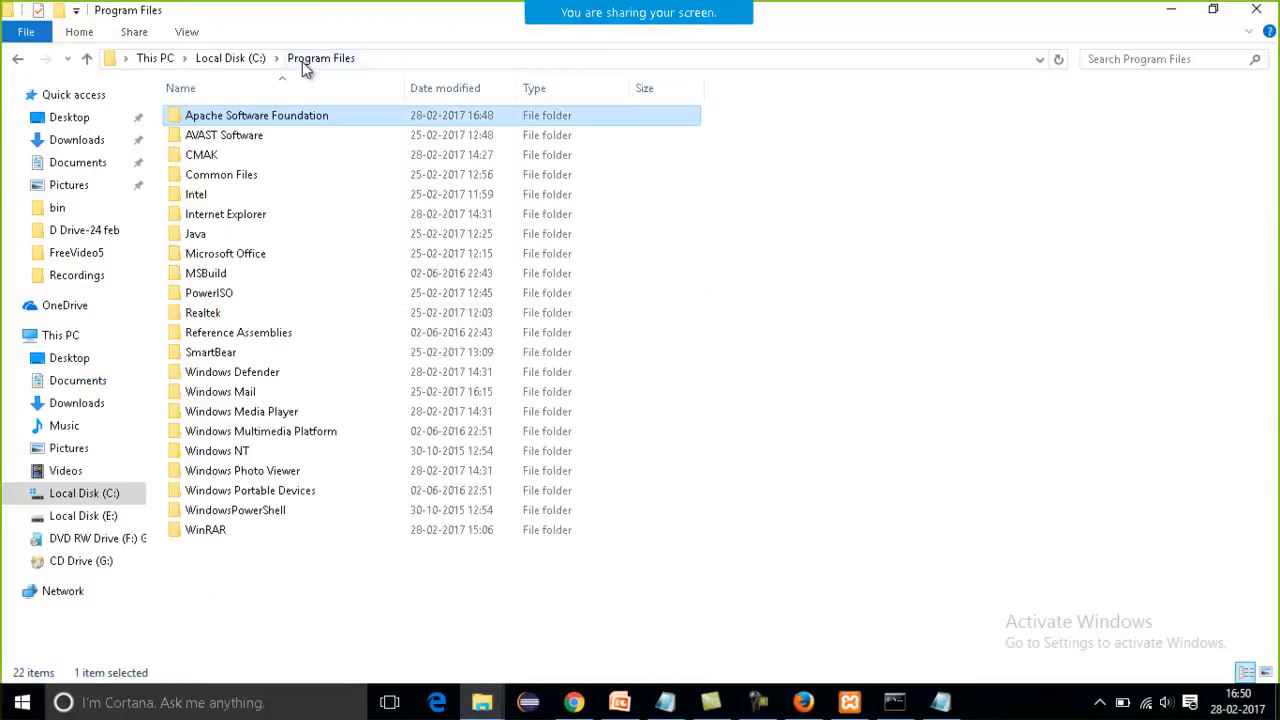
{"action": "double_click", "coordinate": [320, 127]}
{"action": "double_click", "coordinate": [320, 127]}
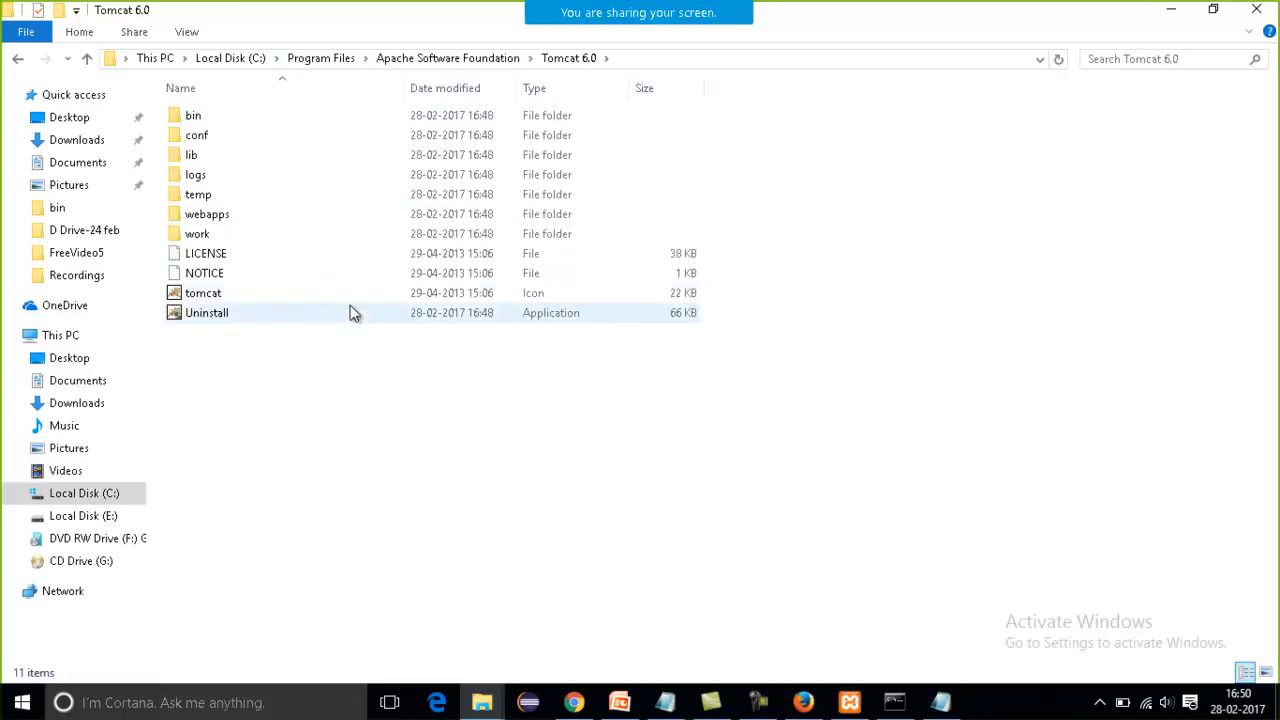
{"action": "left_click", "coordinate": [357, 313]}
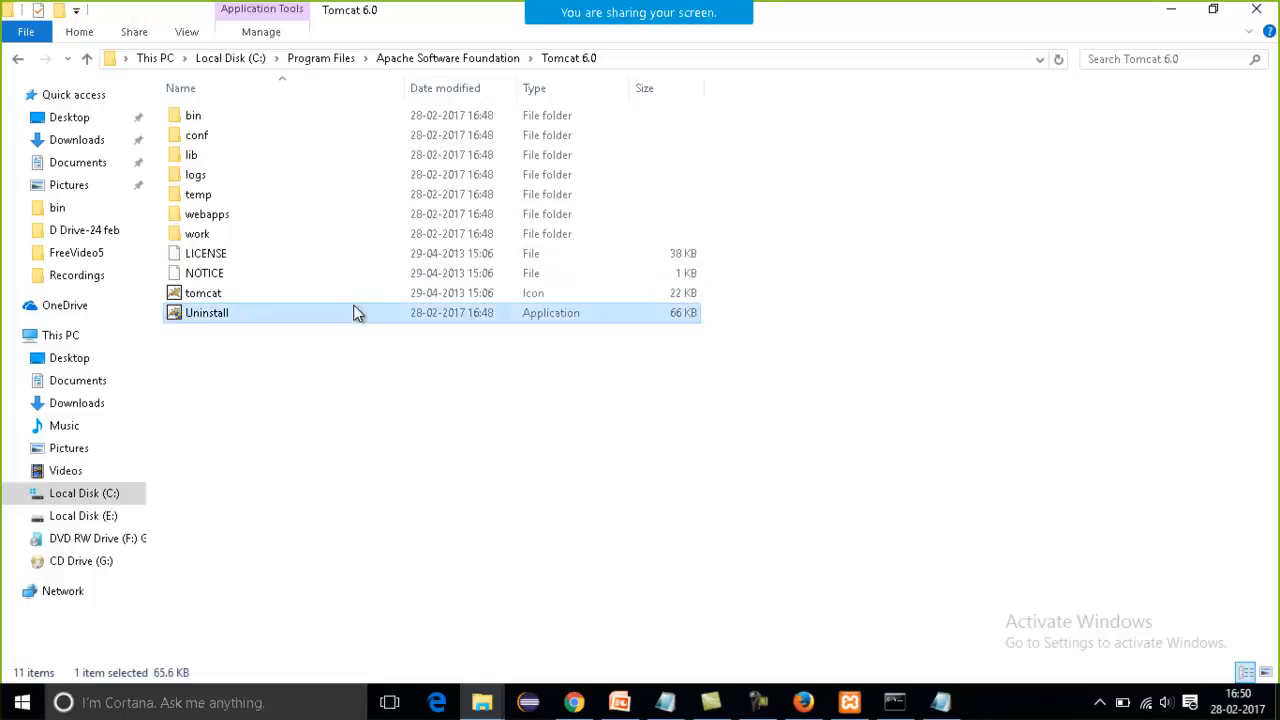
{"action": "double_click", "coordinate": [505, 293]}
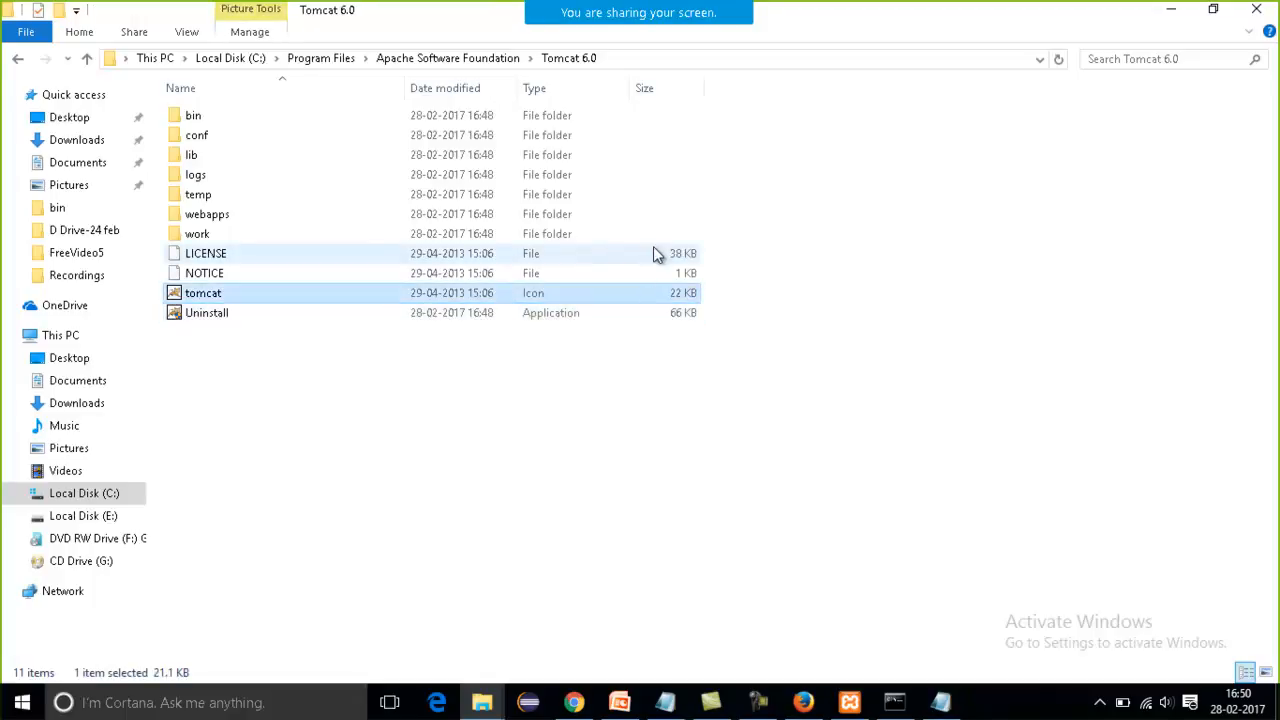
{"action": "left_click", "coordinate": [977, 488]}
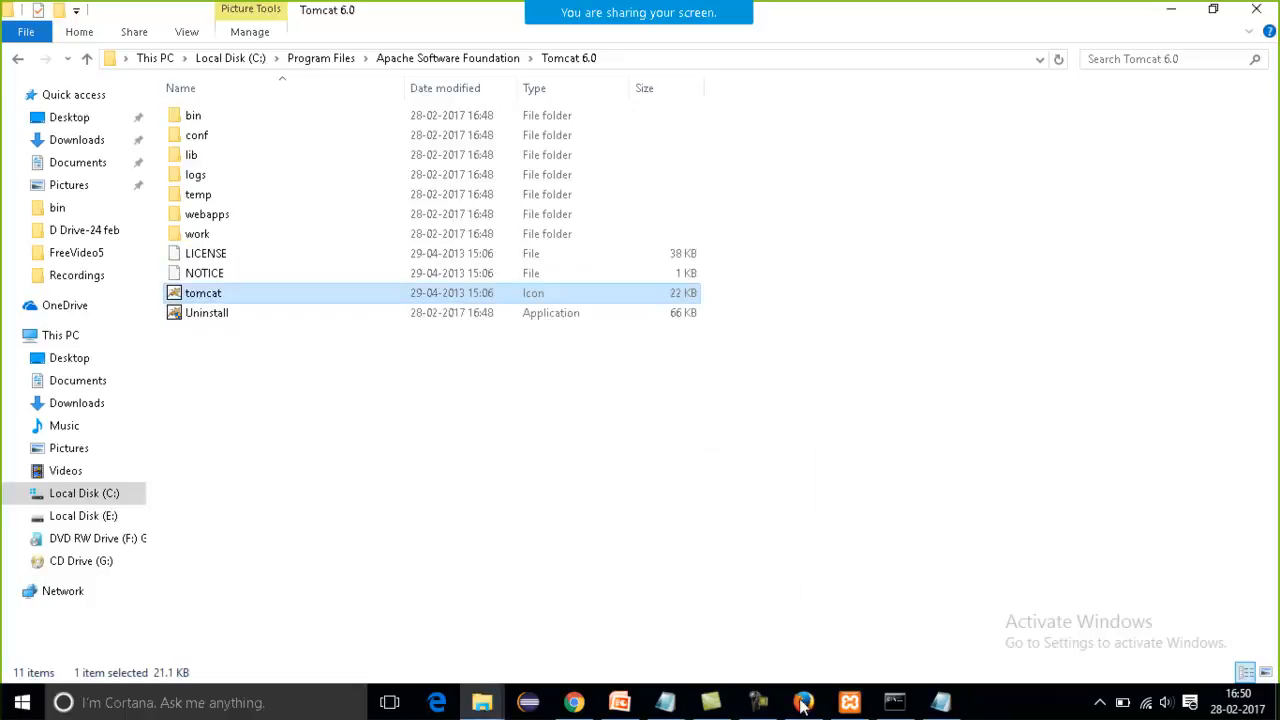
{"action": "left_click", "coordinate": [758, 702]}
{"action": "left_click", "coordinate": [1205, 614]}
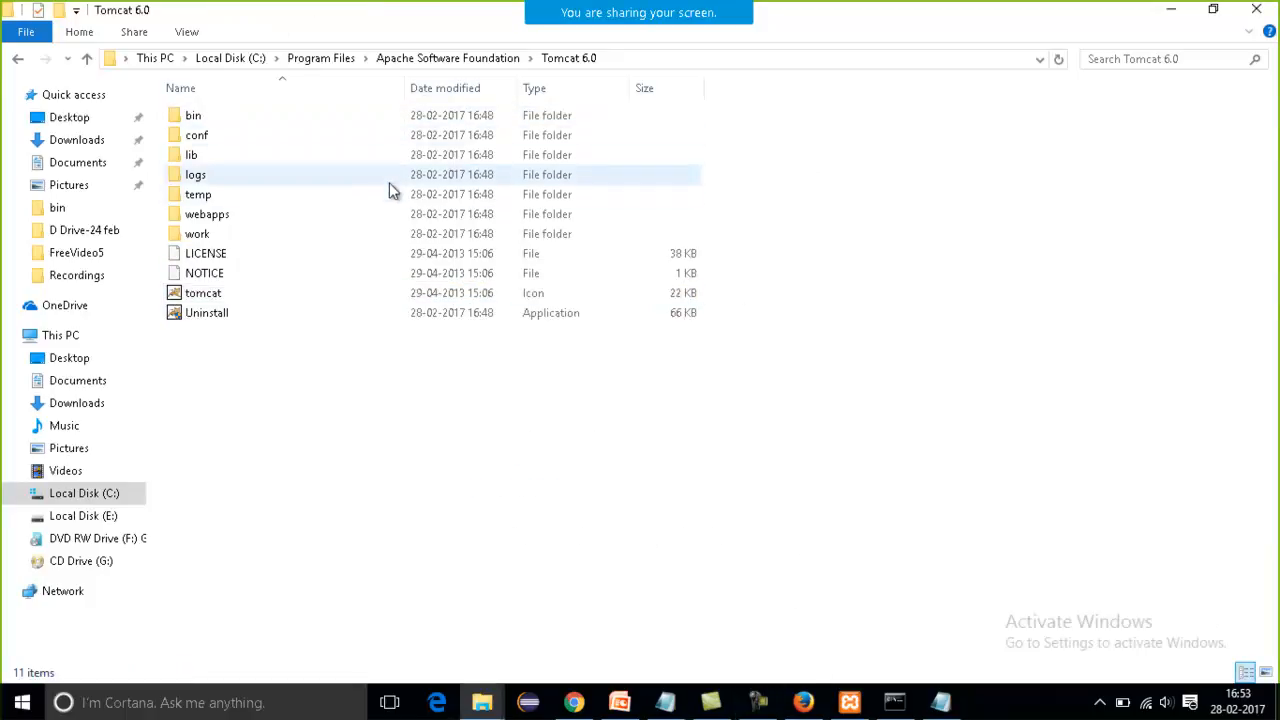
Launch Tomcat6w from Tomcat's bin folder and start the Tomcat6 service.
{"action": "double_click", "coordinate": [380, 122]}
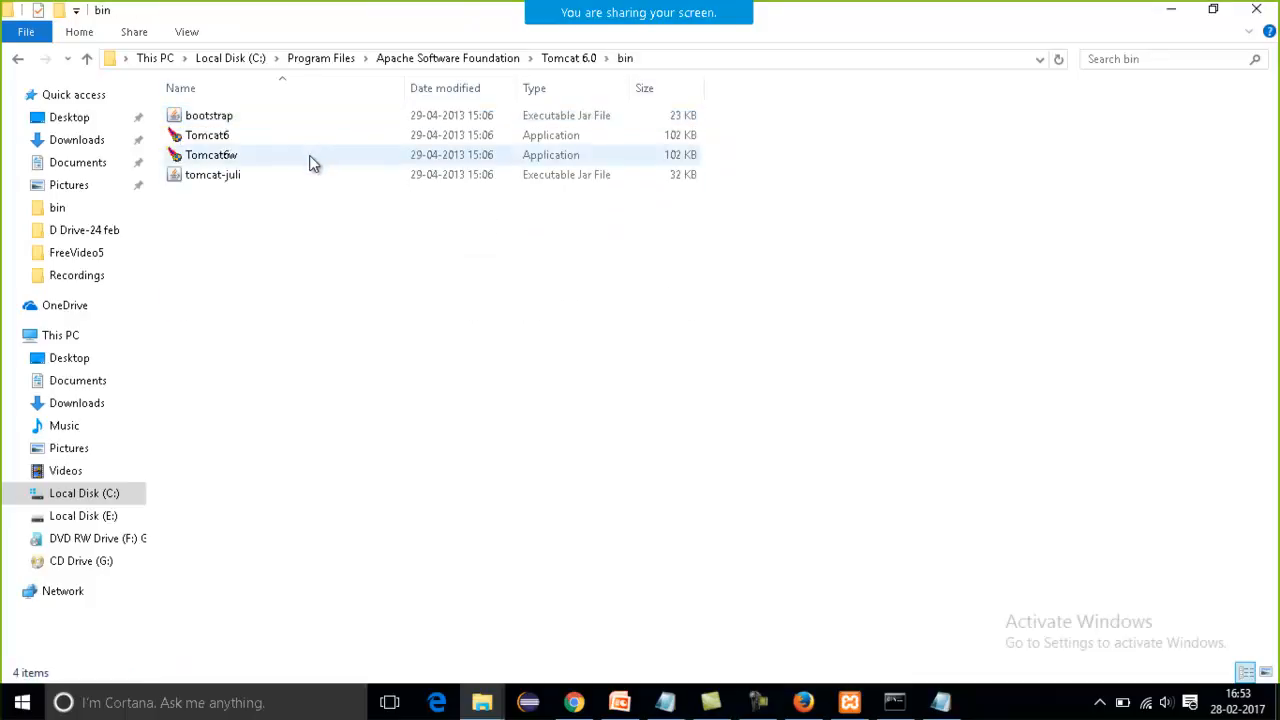
{"action": "double_click", "coordinate": [311, 160]}
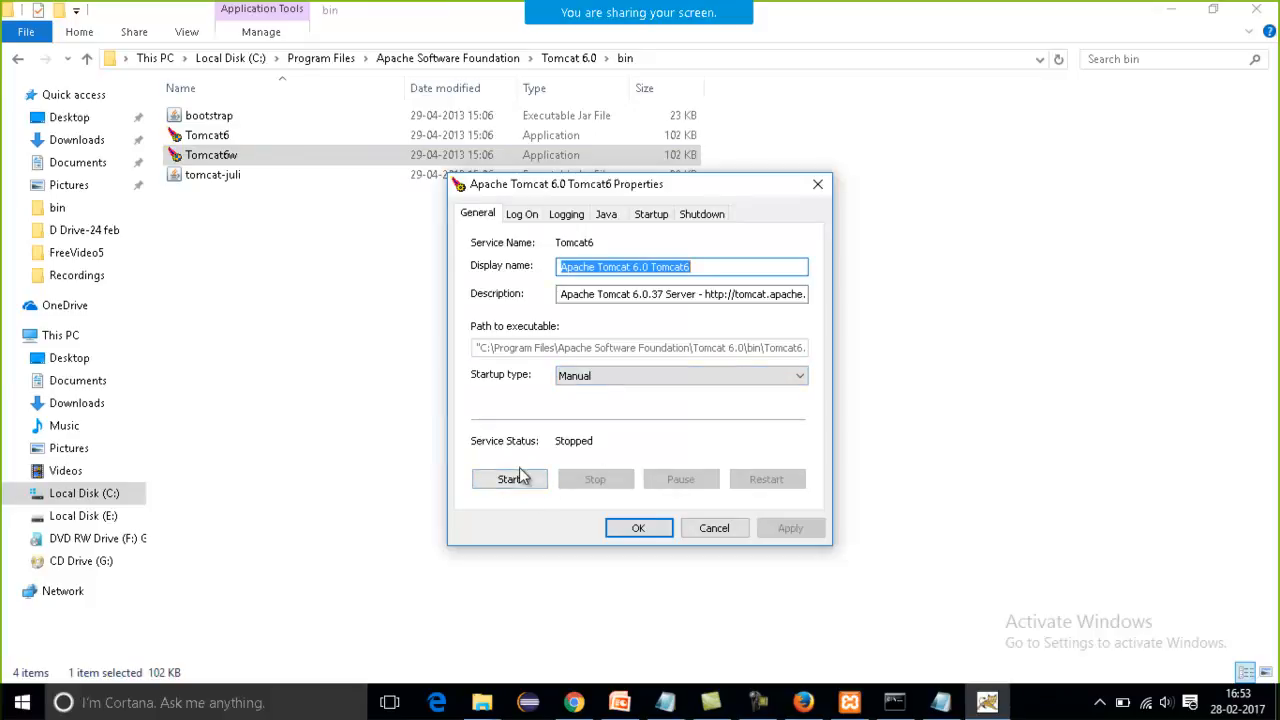
{"action": "left_click", "coordinate": [523, 479]}
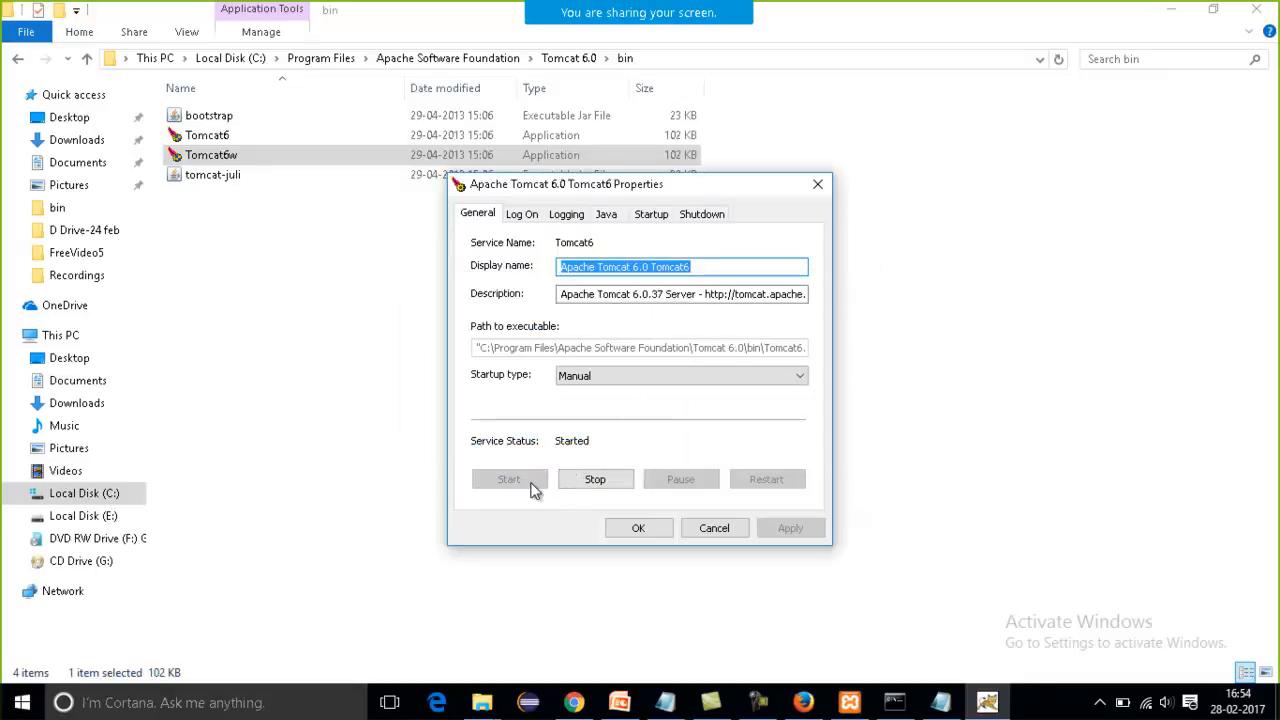
Switch to Firefox, load localhost:8080 in a new tab, and select the whole page's content.
{"action": "left_click", "coordinate": [806, 704]}
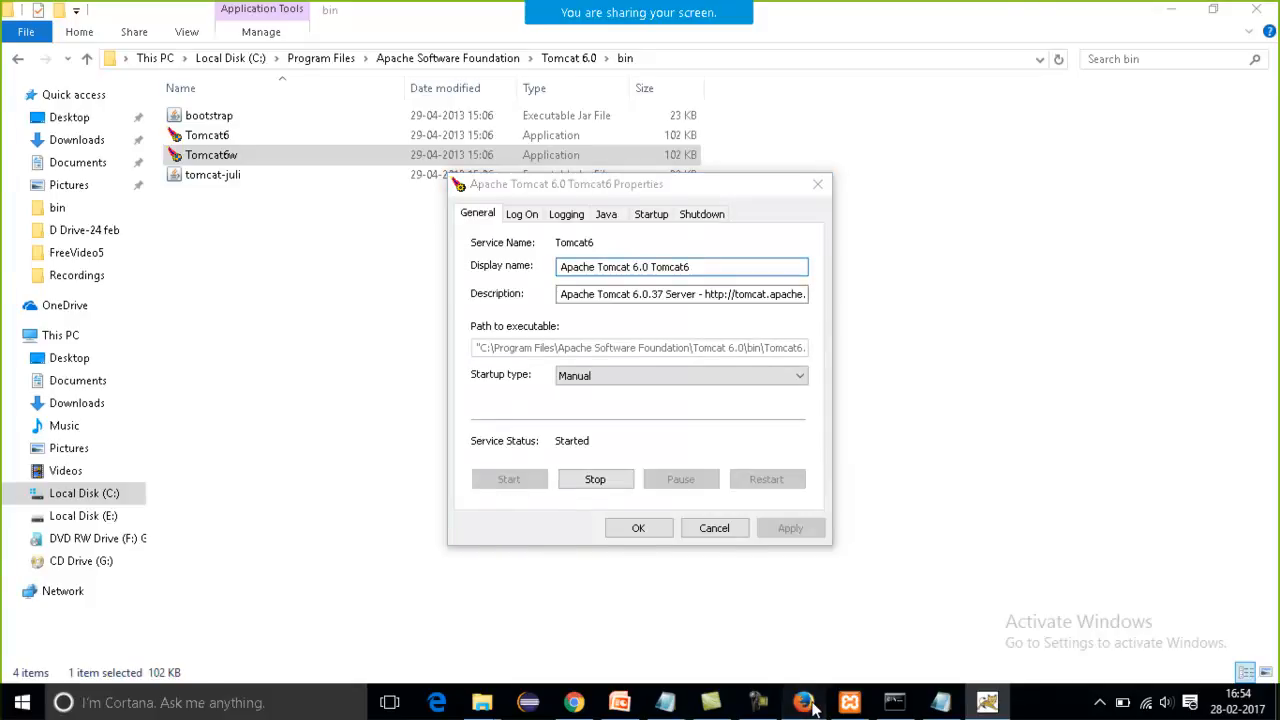
{"action": "key", "text": "ctrl+t"}
{"action": "type", "text": "loca;"}
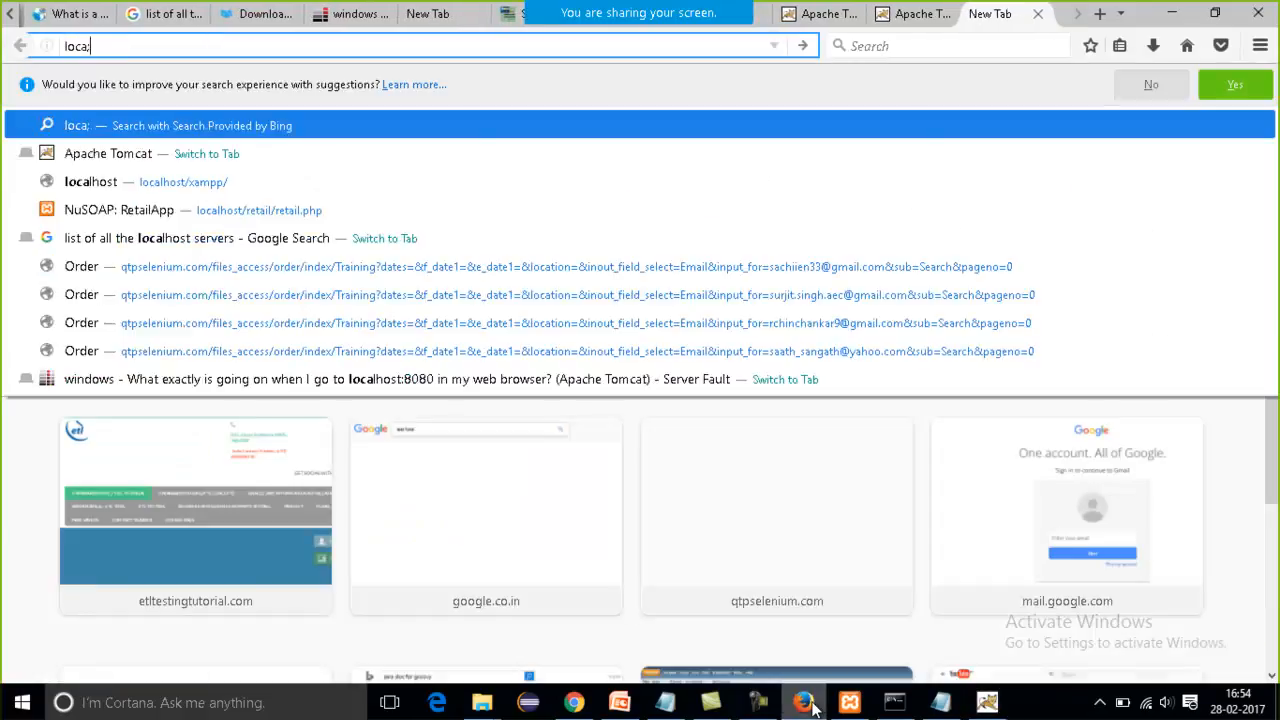
{"action": "type", "text": "host:90"}
{"action": "key", "text": "BackSpace"}
{"action": "key", "text": "BackSpace"}
{"action": "key", "text": "BackSpace"}
{"action": "key", "text": "BackSpace"}
{"action": "type", "text": ":8080"}
{"action": "key", "text": "Return"}
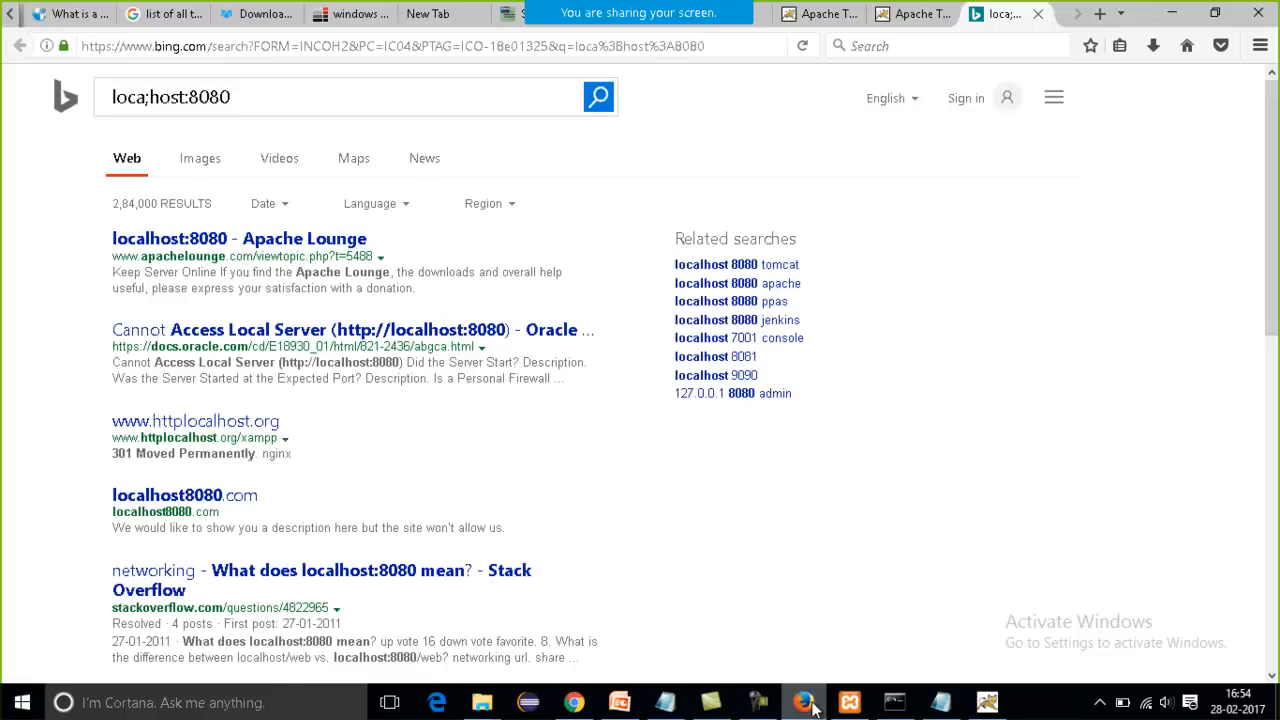
{"action": "left_click", "coordinate": [583, 45]}
{"action": "type", "text": "localhost:"}
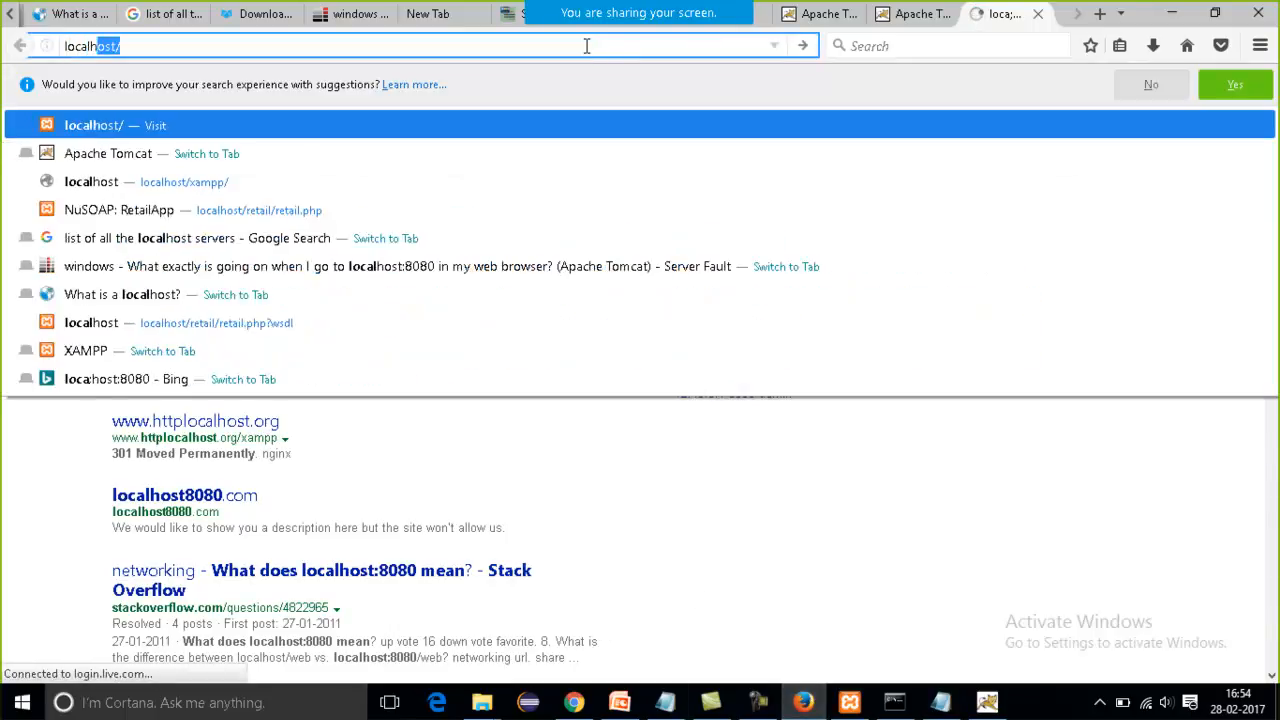
{"action": "type", "text": "8080"}
{"action": "key", "text": "Return"}
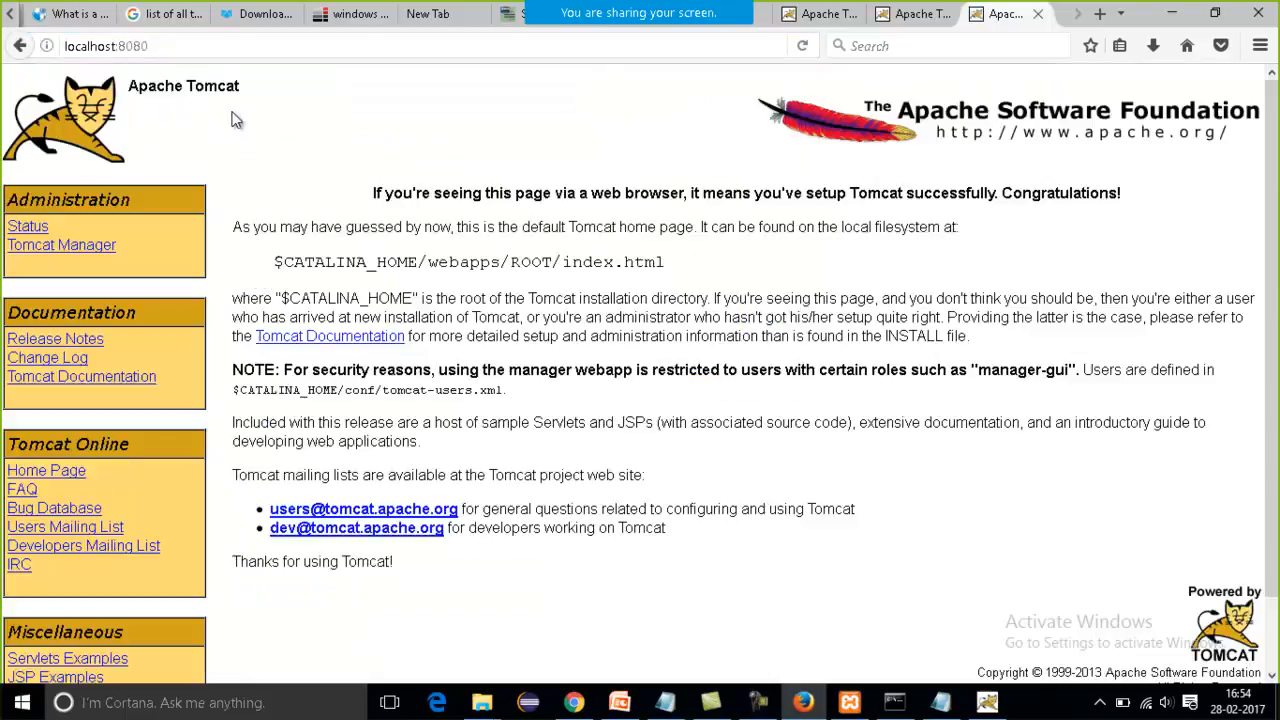
{"action": "left_click_drag", "start_coordinate": [234, 120], "coordinate": [517, 510]}
{"action": "left_click", "coordinate": [745, 603]}
{"action": "key", "text": "ctrl+a"}
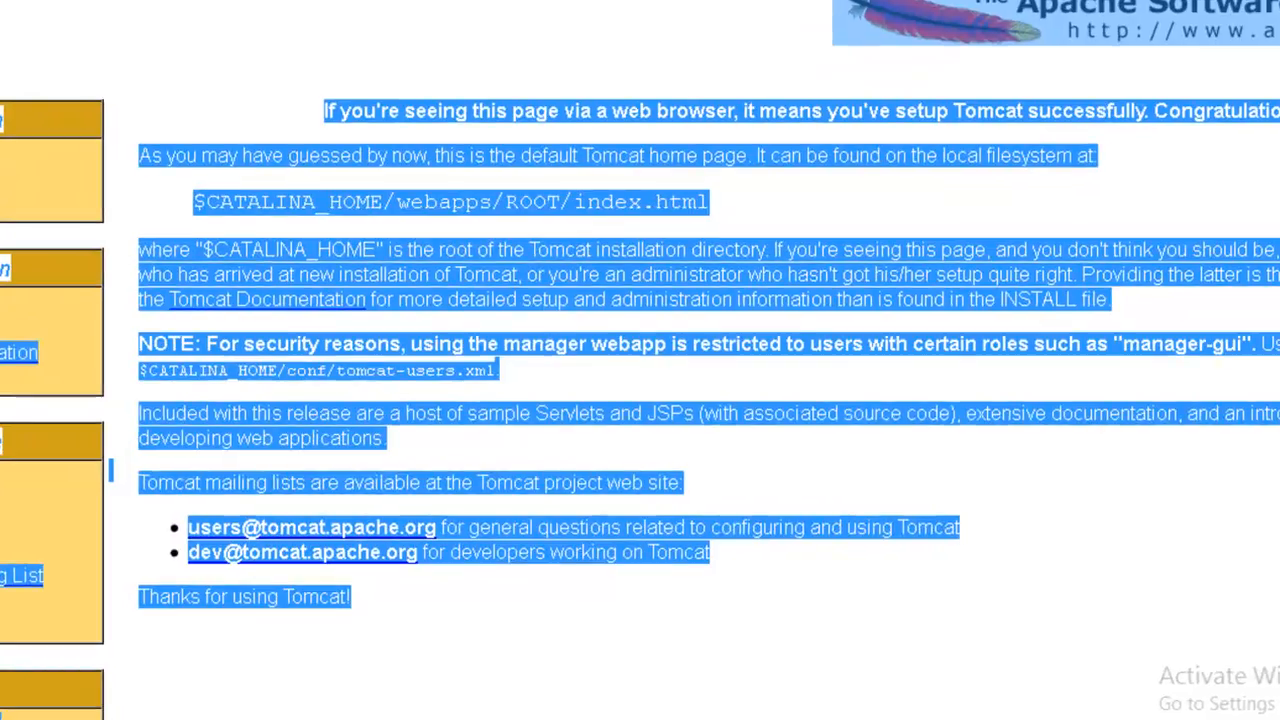
Return to the Apache Tomcat 6.0 Tomcat6 Properties dialog, stop the service, and close the dialog with OK.
{"action": "key", "text": "alt+Tab"}
{"action": "left_click", "coordinate": [617, 488]}
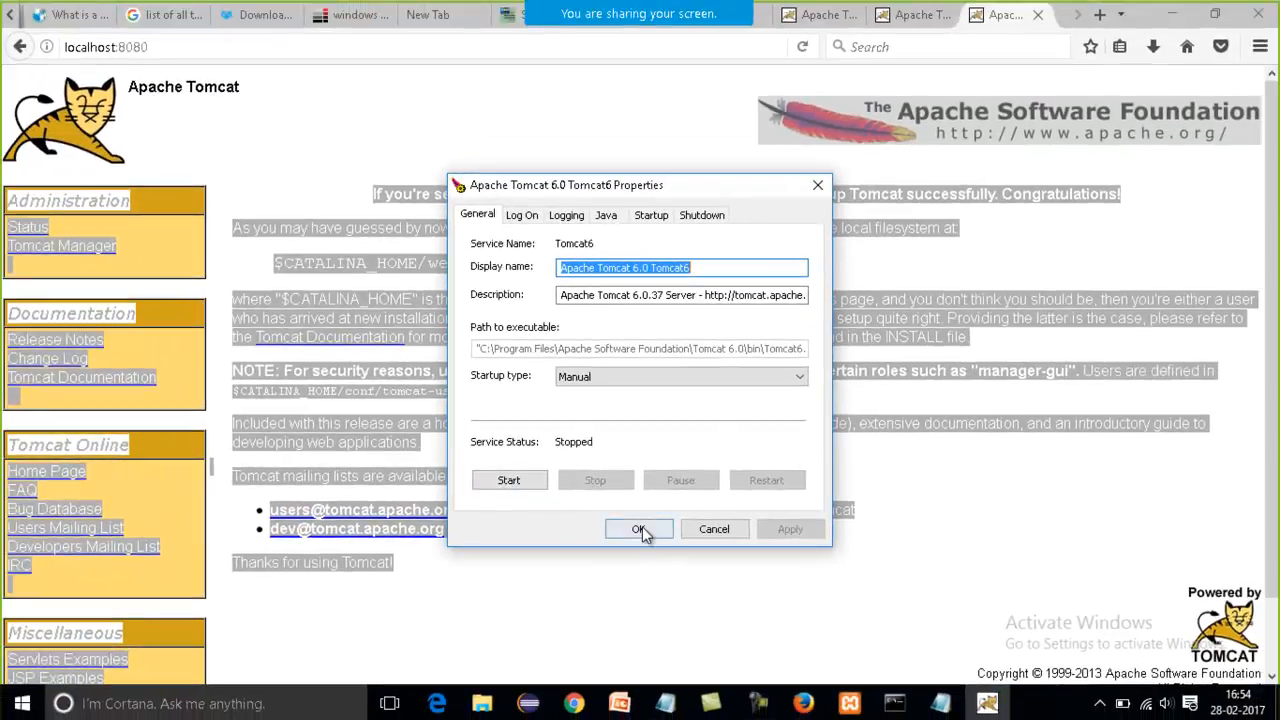
{"action": "left_click", "coordinate": [638, 529]}
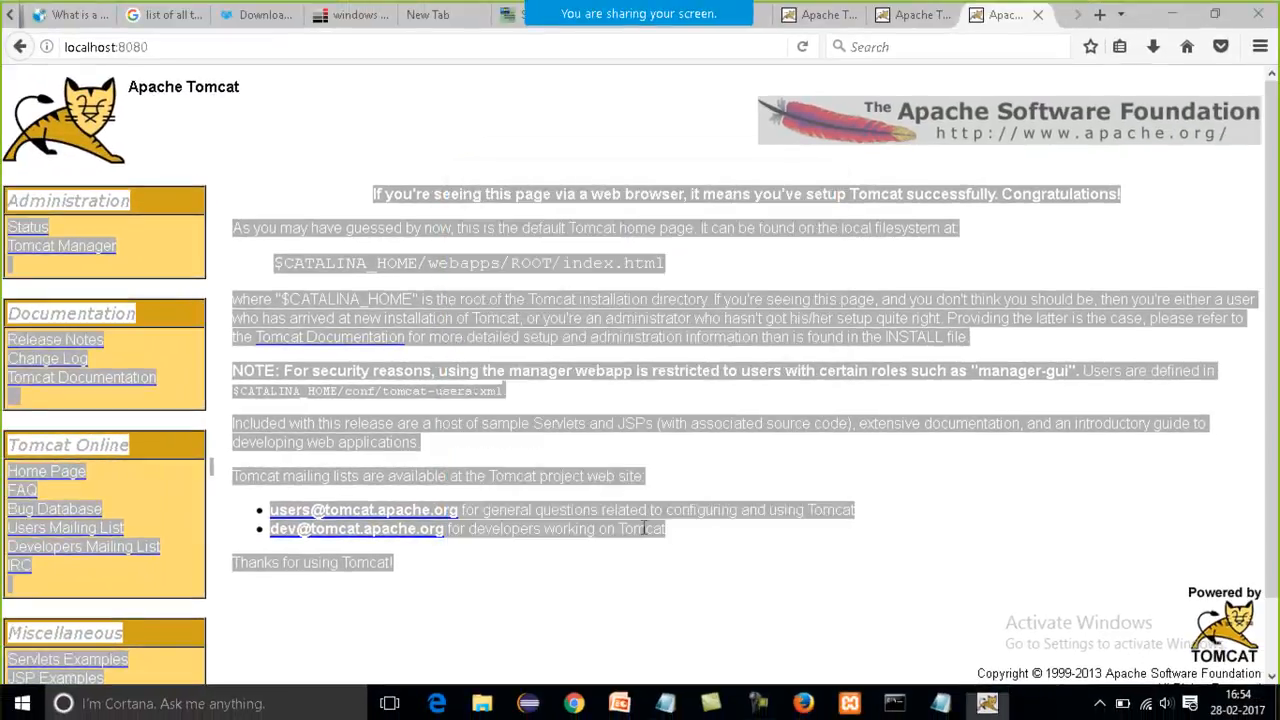
Reload localhost:8080 in Firefox to check the page with the Tomcat6 service stopped.
{"action": "left_click", "coordinate": [377, 43]}
{"action": "left_click", "coordinate": [377, 43]}
{"action": "key", "text": "Return"}
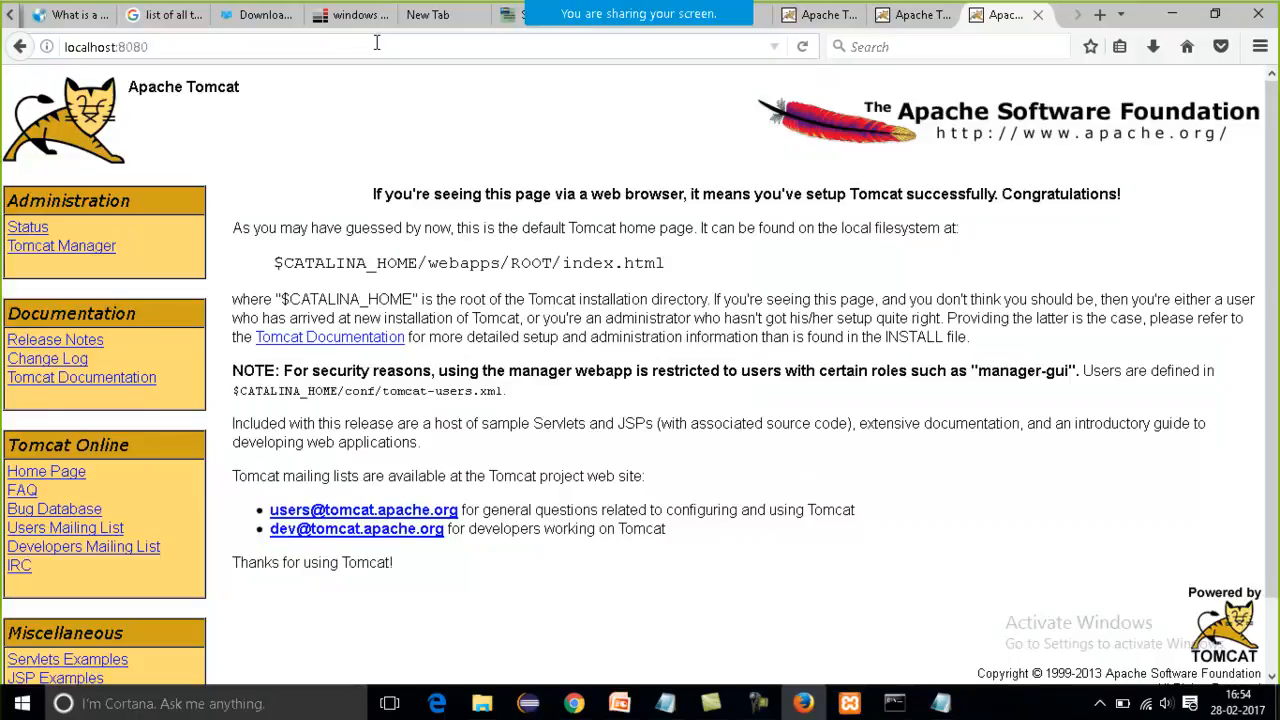
{"action": "left_click", "coordinate": [229, 43]}
{"action": "key", "text": "Return"}
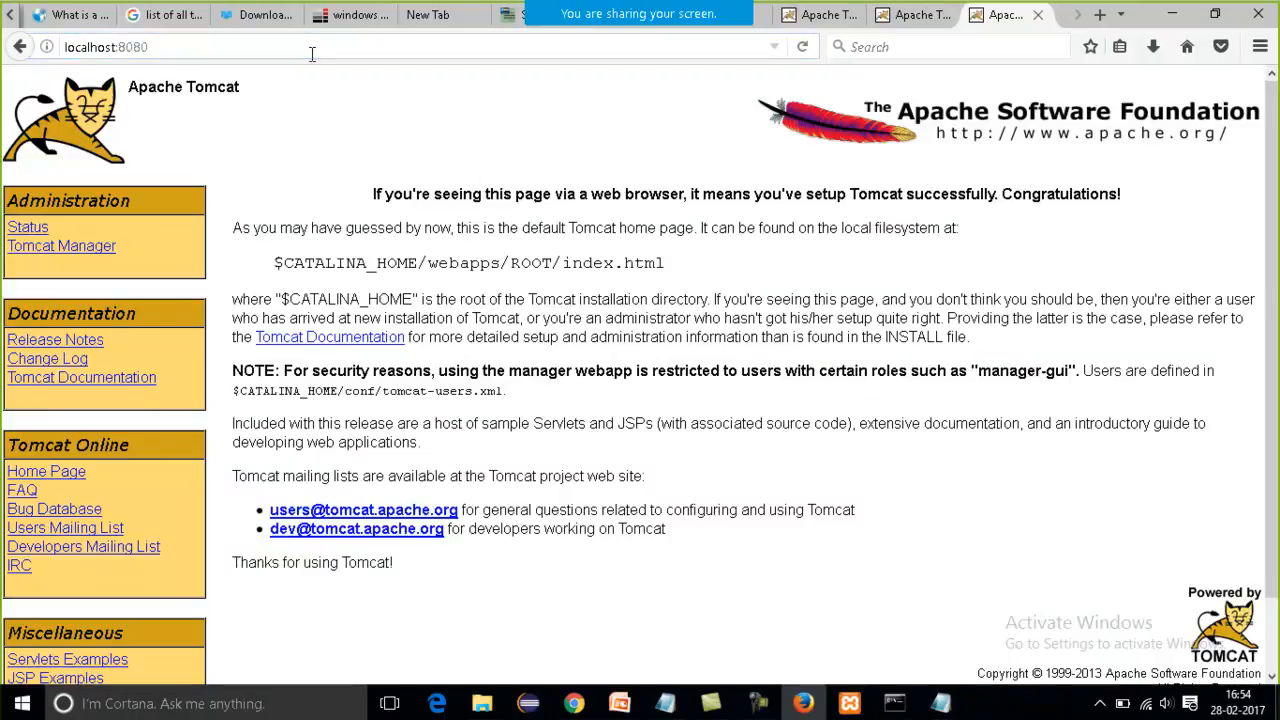